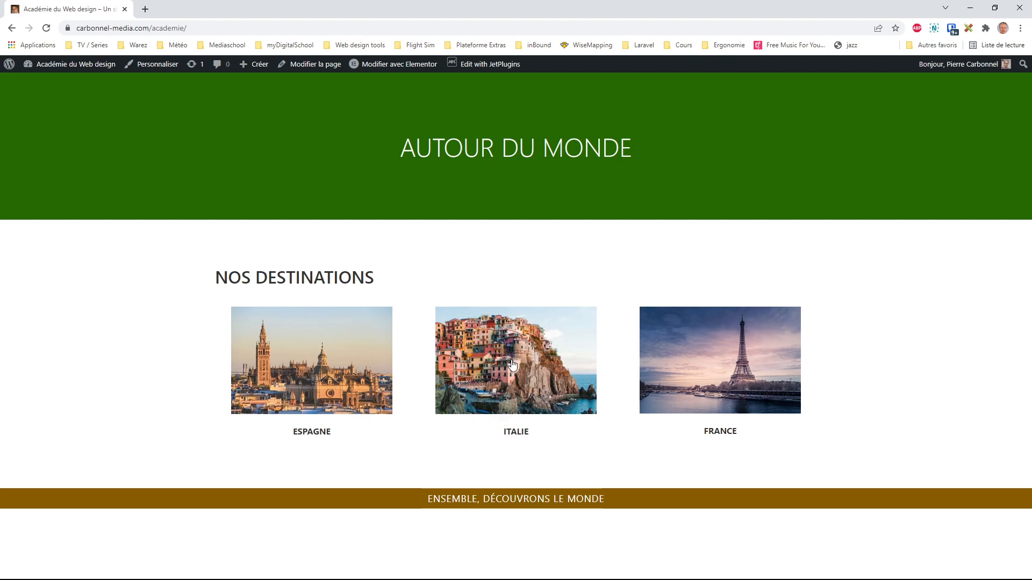
Examine the trips listed on the Italie, France and Espagne destination pages
click(494, 350)
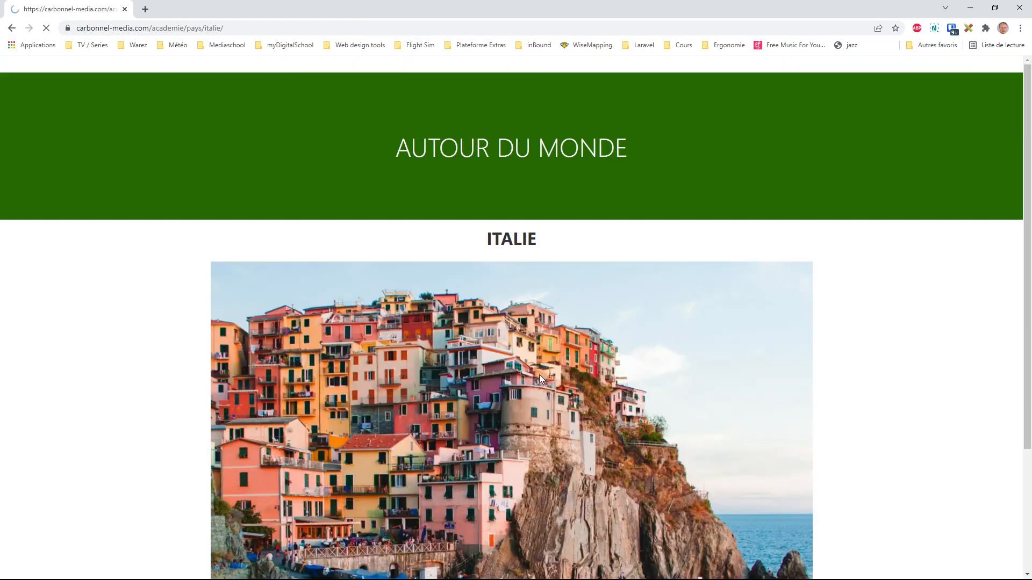
scroll(539, 365, down, 3)
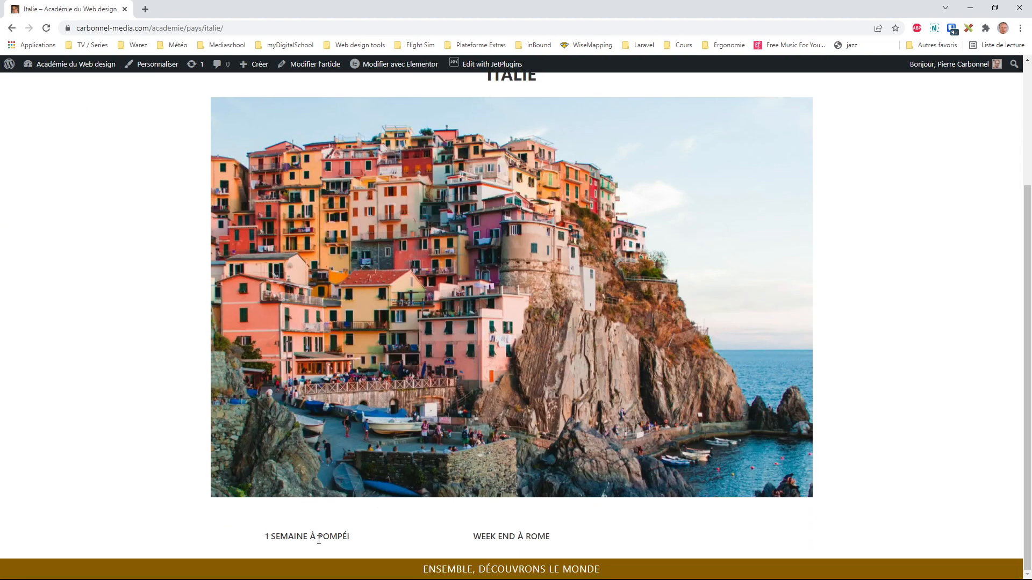
click(12, 28)
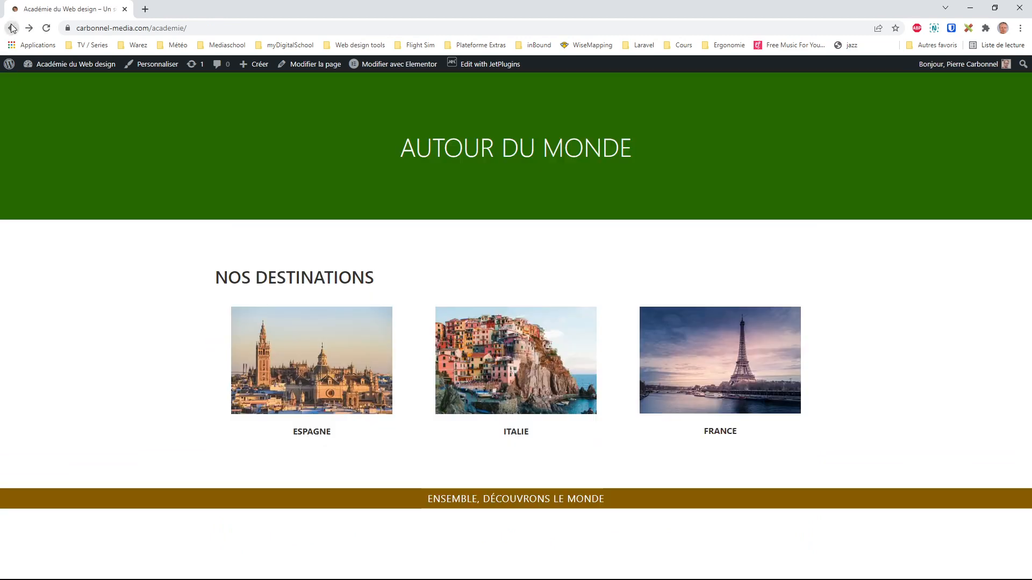
click(730, 365)
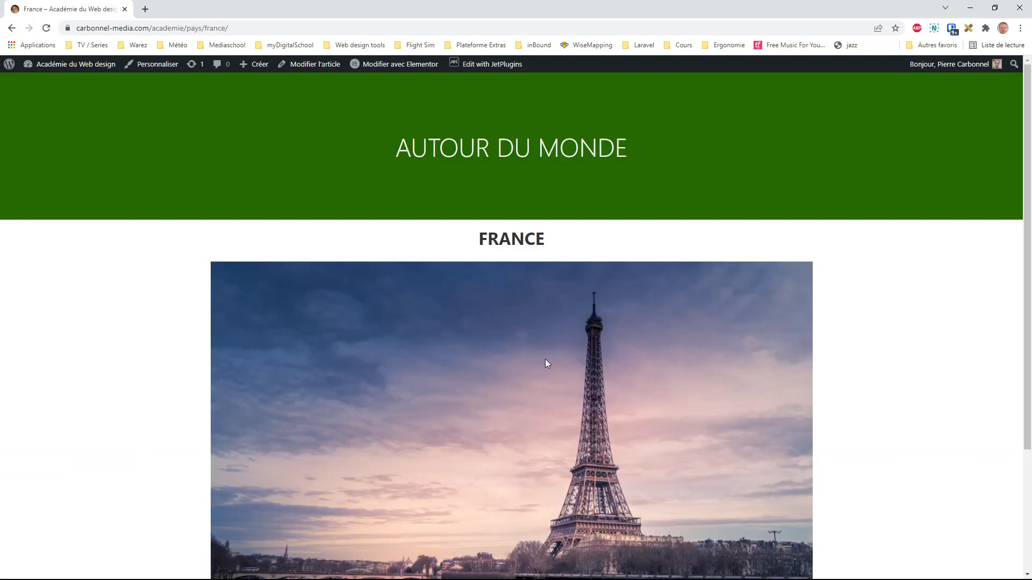
scroll(331, 479, down, 3)
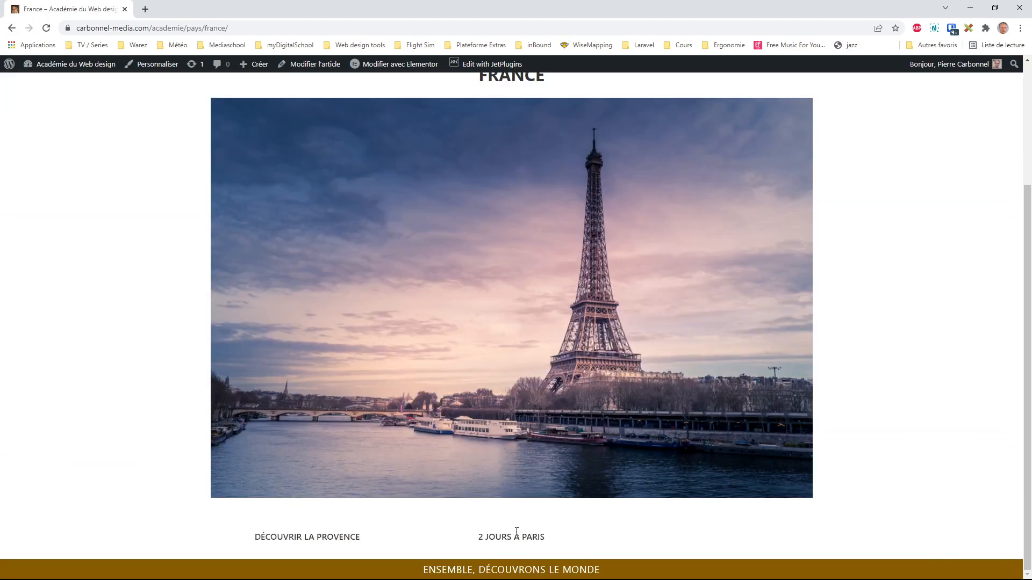
scroll(517, 385, up, 3)
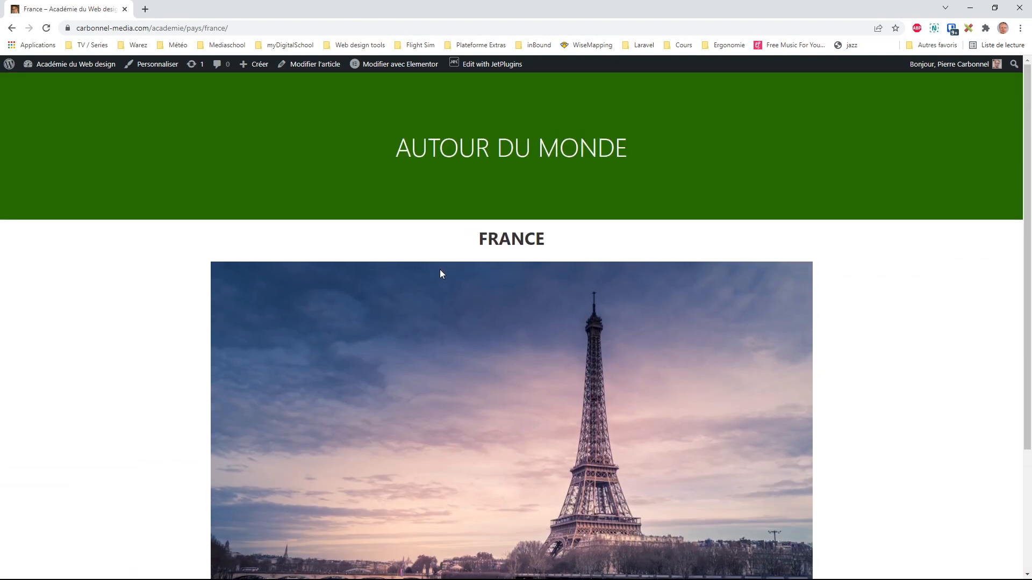
click(12, 28)
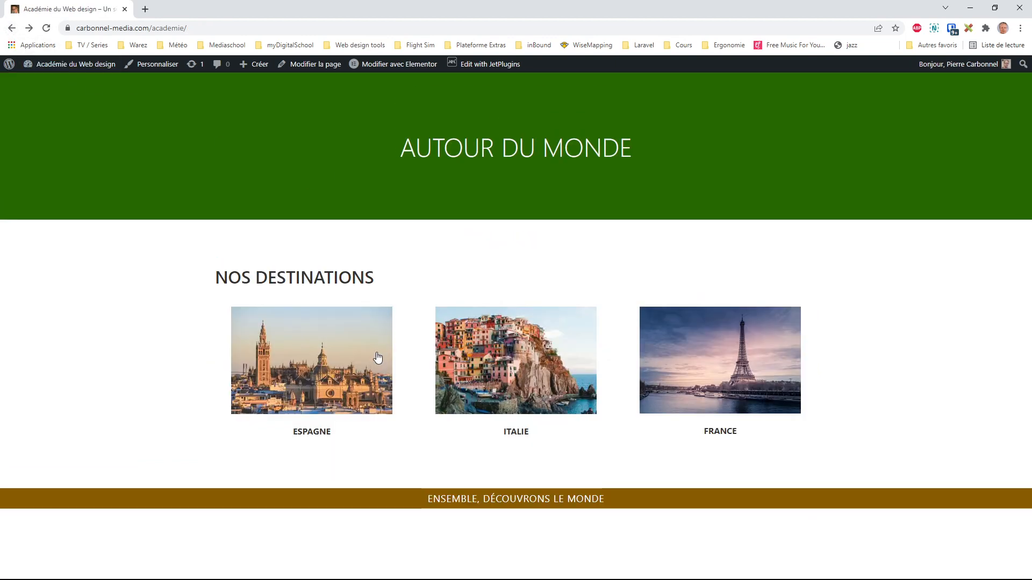
click(365, 379)
scroll(442, 470, down, 5)
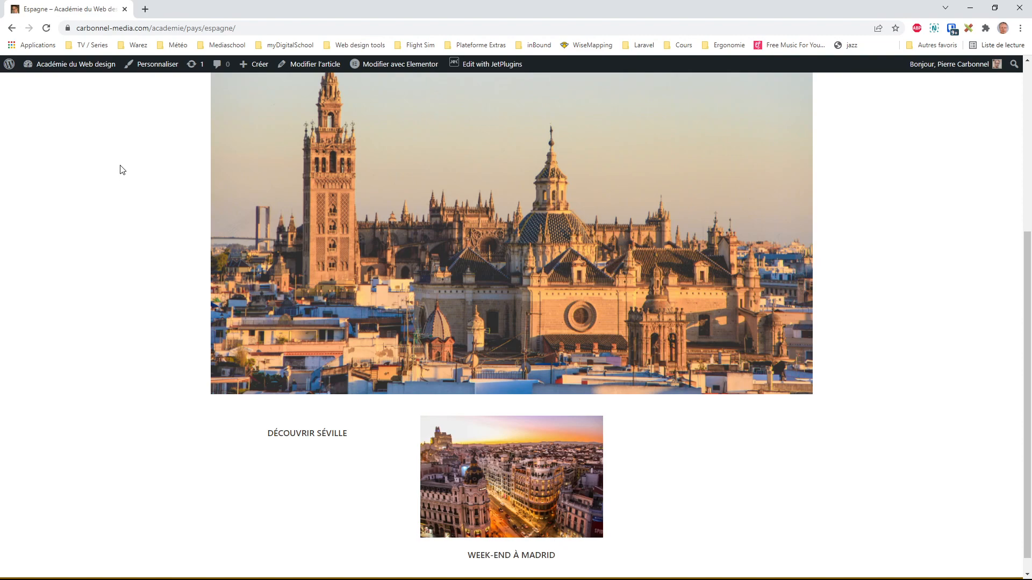
Open the site's JetEngine relations list and check the relation type of the Voyages relation
mouse_move(88, 68)
click(77, 86)
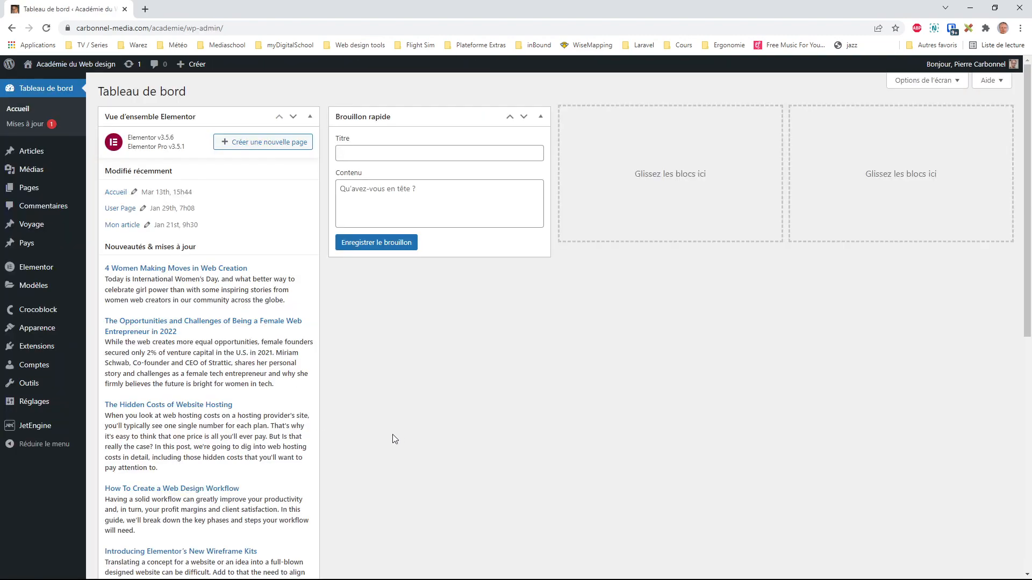
mouse_move(25, 244)
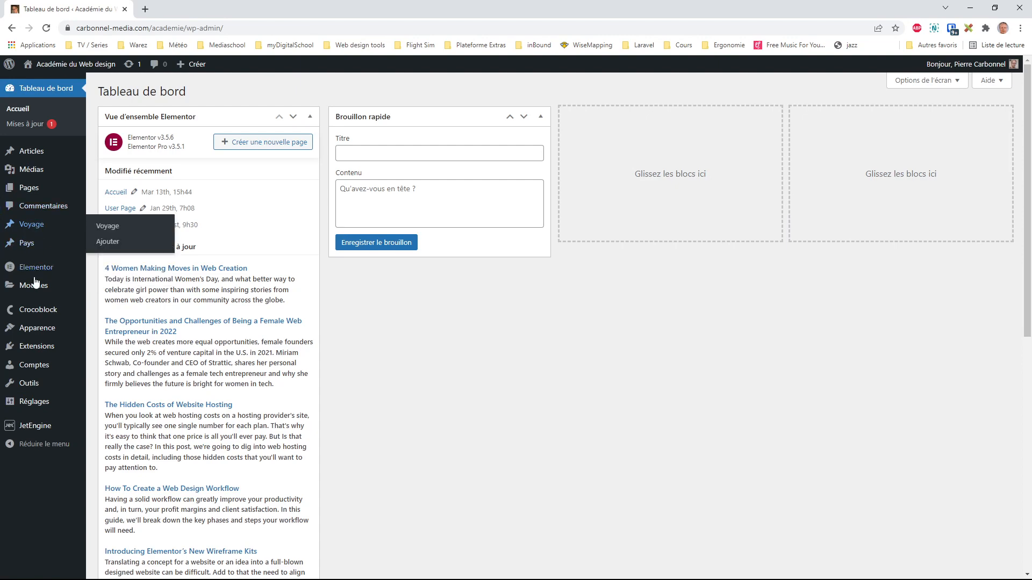
mouse_move(30, 425)
click(118, 502)
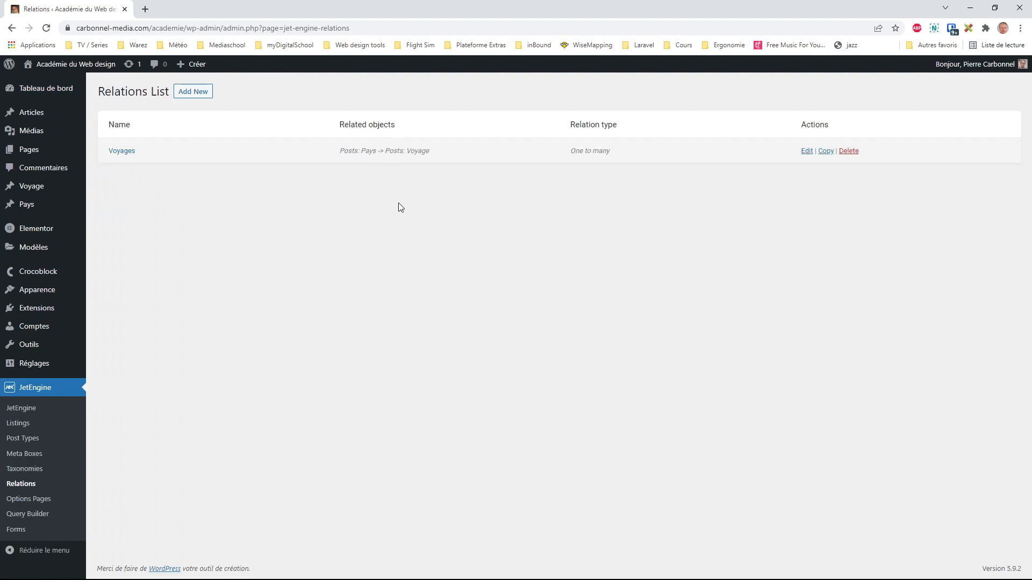
drag(612, 153, 570, 153)
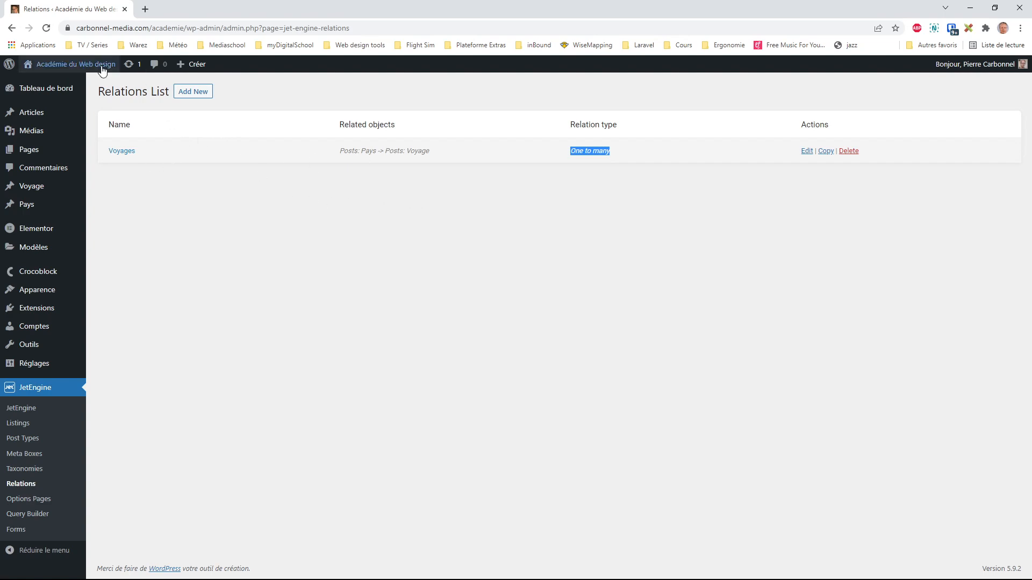
Show the theme builder templates as a table and open the Single Pays template in Elementor
mouse_move(45, 260)
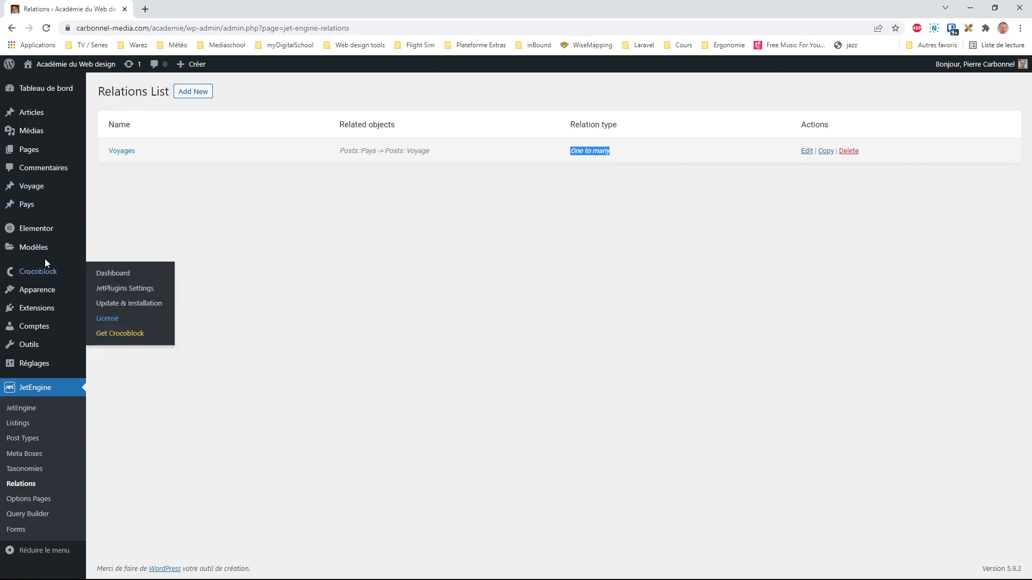
click(121, 280)
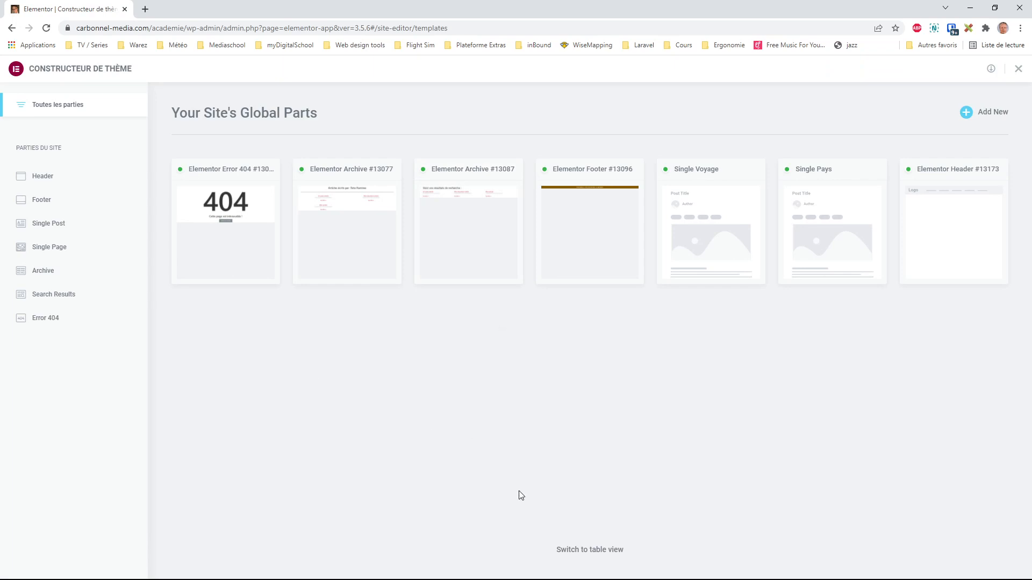
click(594, 549)
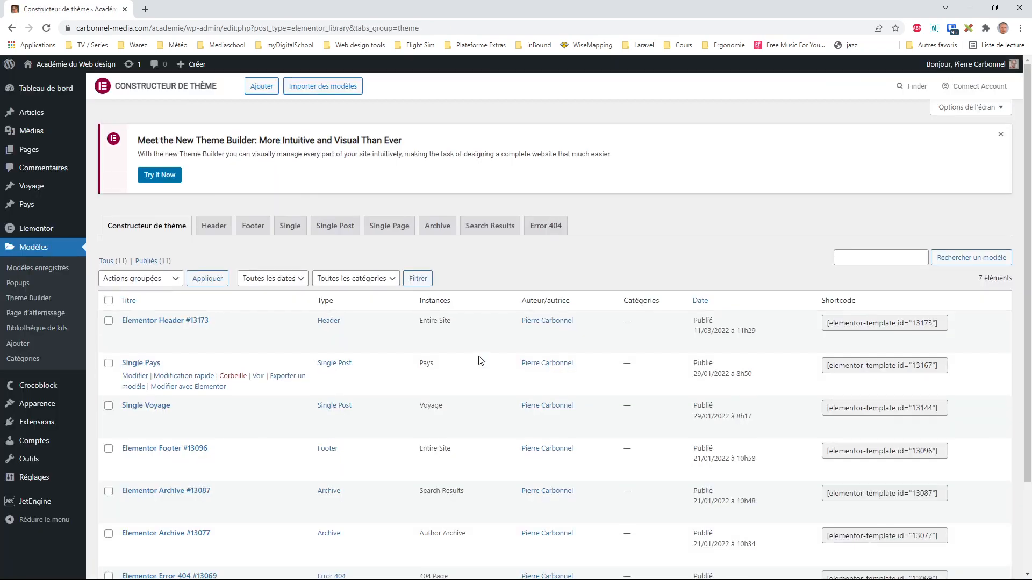
scroll(467, 254, down, 2)
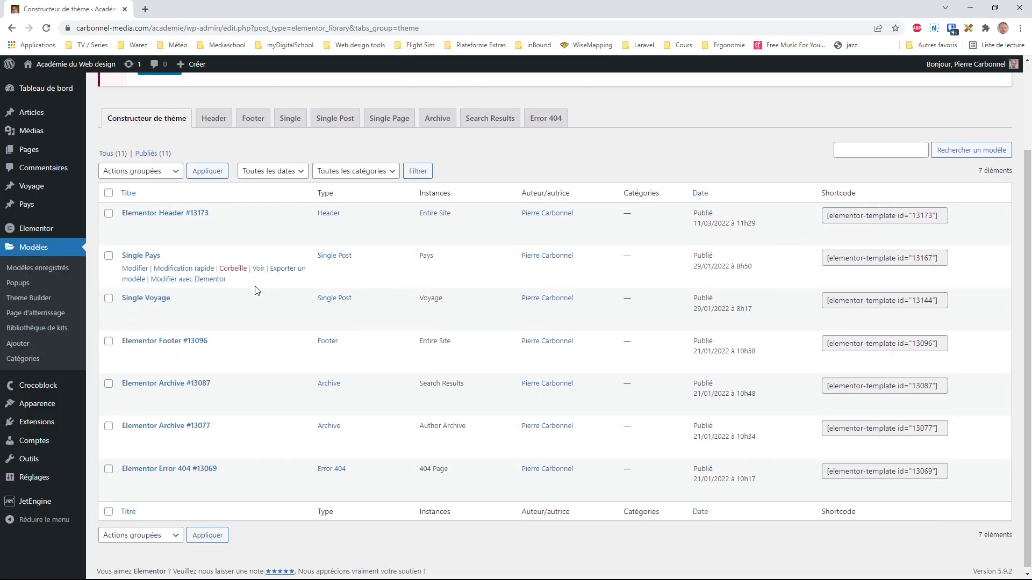
click(207, 279)
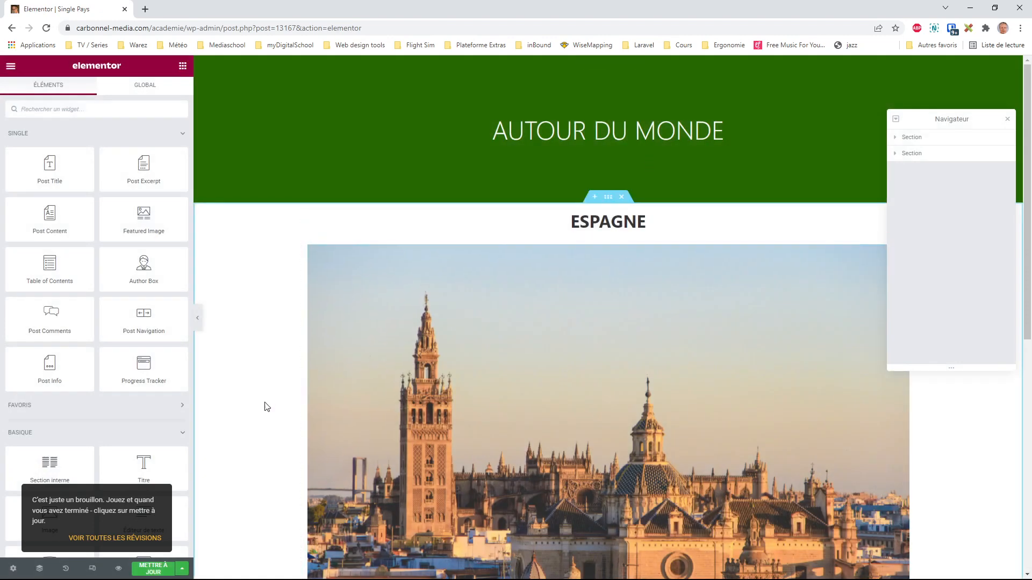
Inspect the Related Items settings in the posts query of the trips Listing Grid below the country image
scroll(641, 358, down, 7)
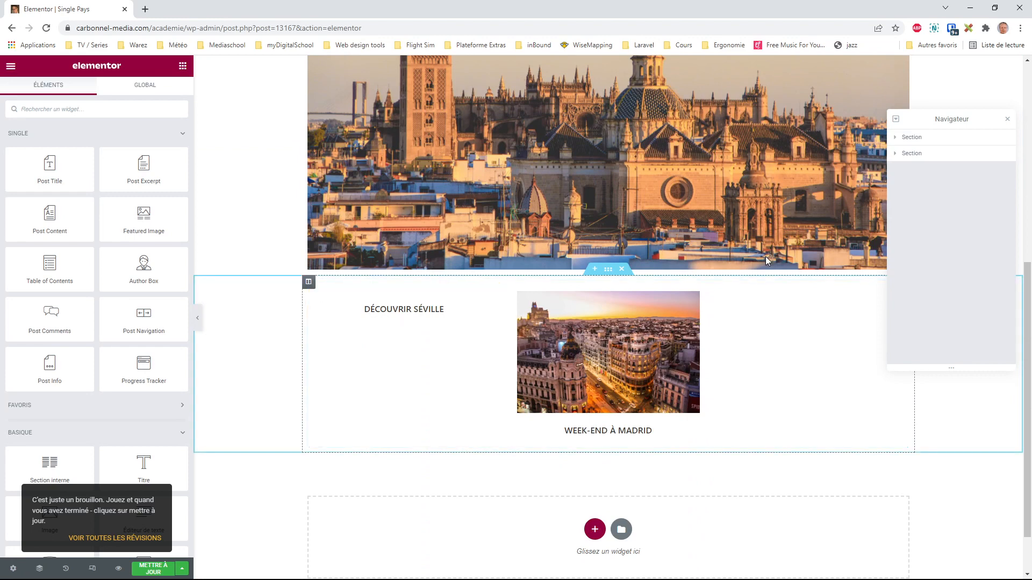
click(1007, 119)
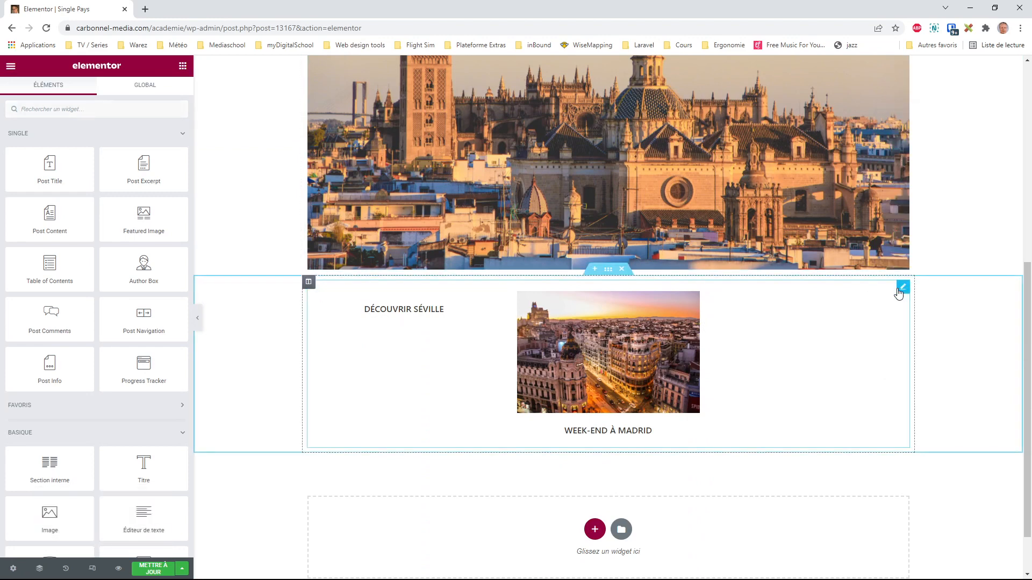
click(903, 288)
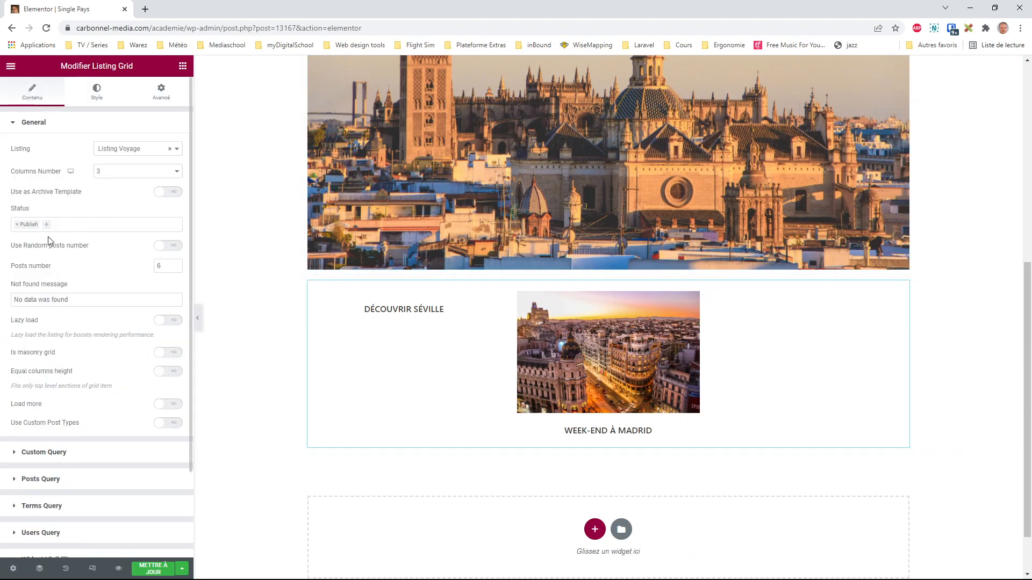
click(54, 478)
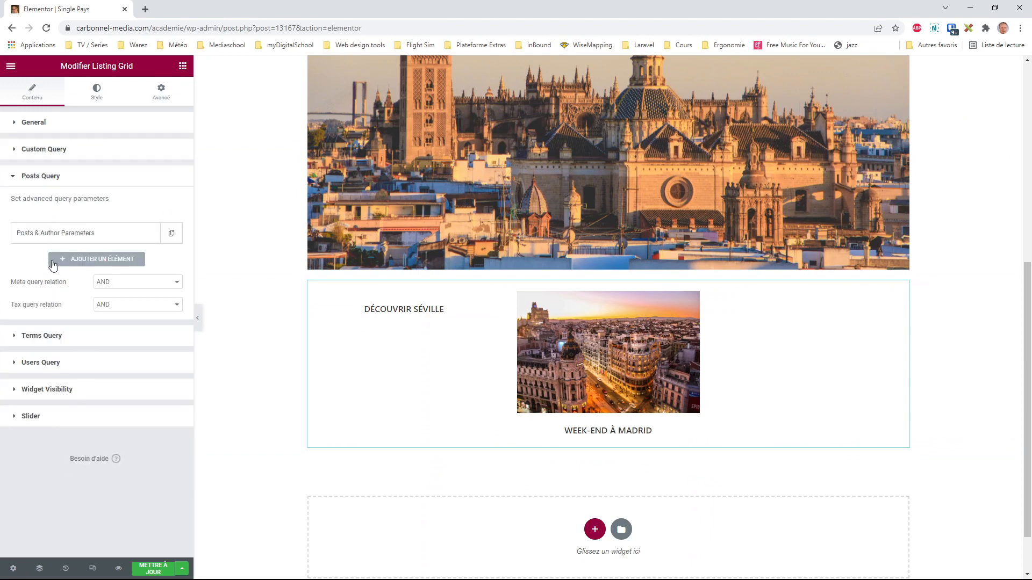
click(78, 234)
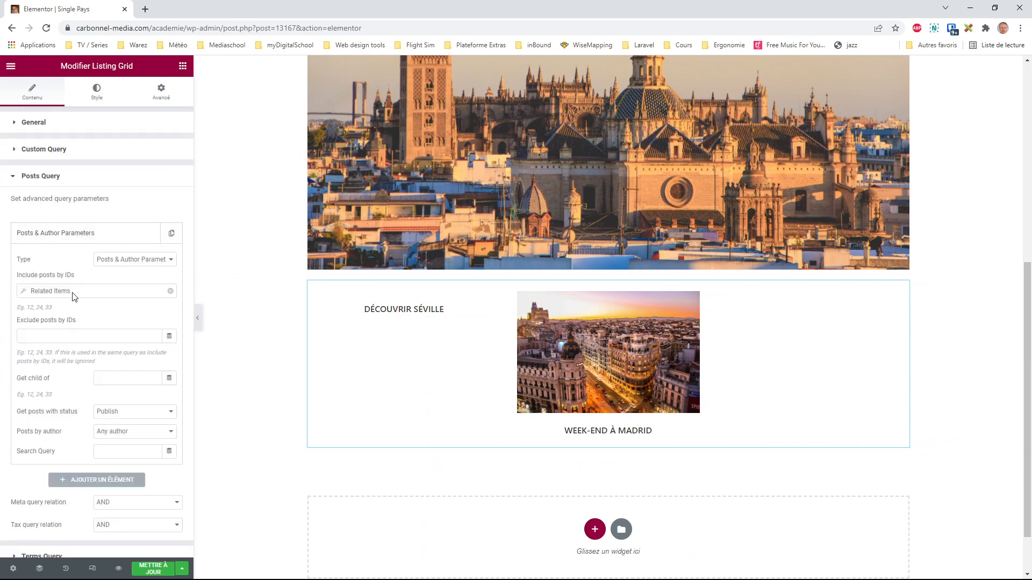
drag(78, 292, 24, 295)
click(23, 292)
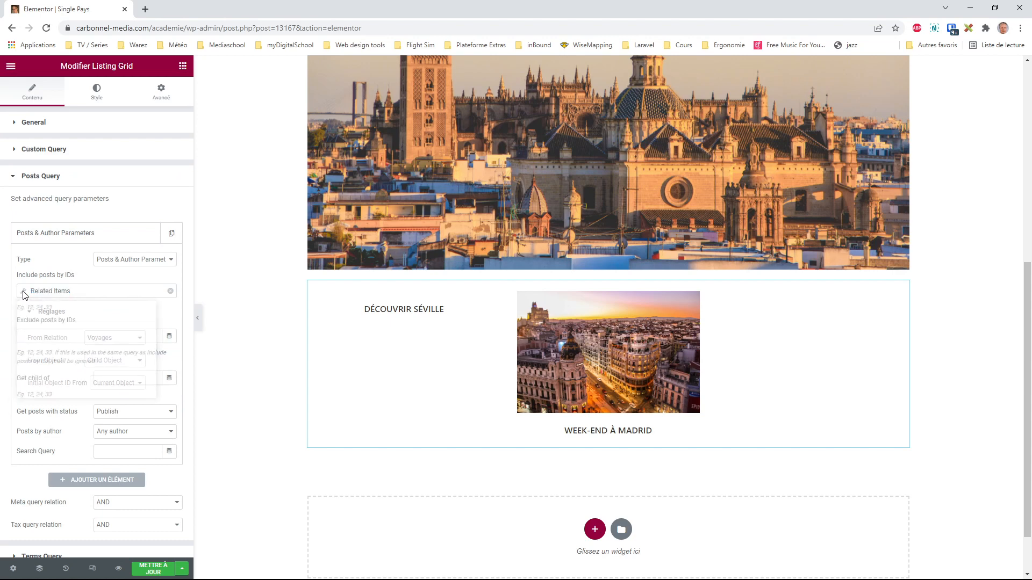
click(23, 292)
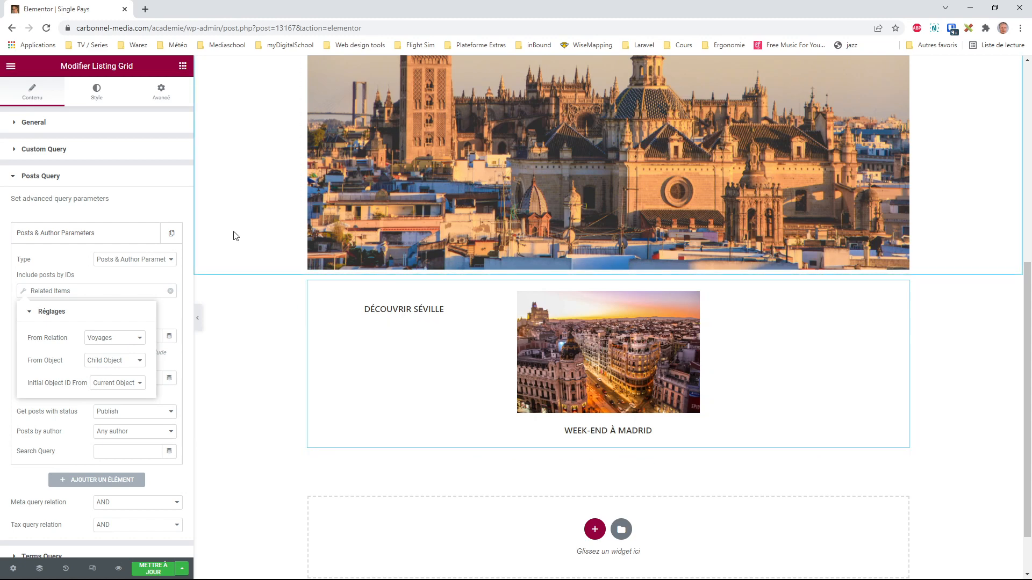
click(189, 216)
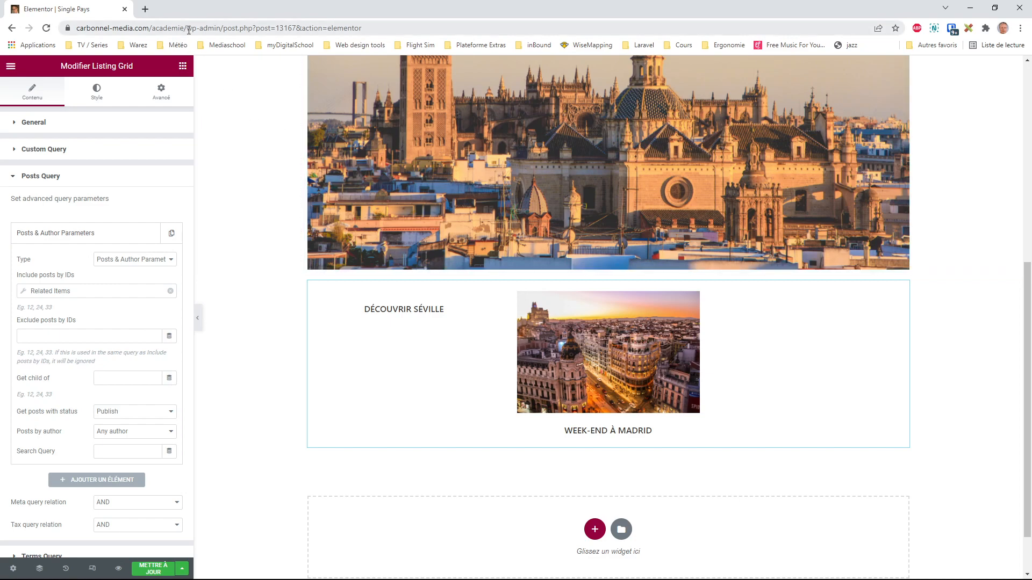
Return to the site's home page, open the Week-end à Madrid trip through Espagne, and examine its proposed activities section
drag(189, 30, 399, 28)
key(BackSpace)
key(Return)
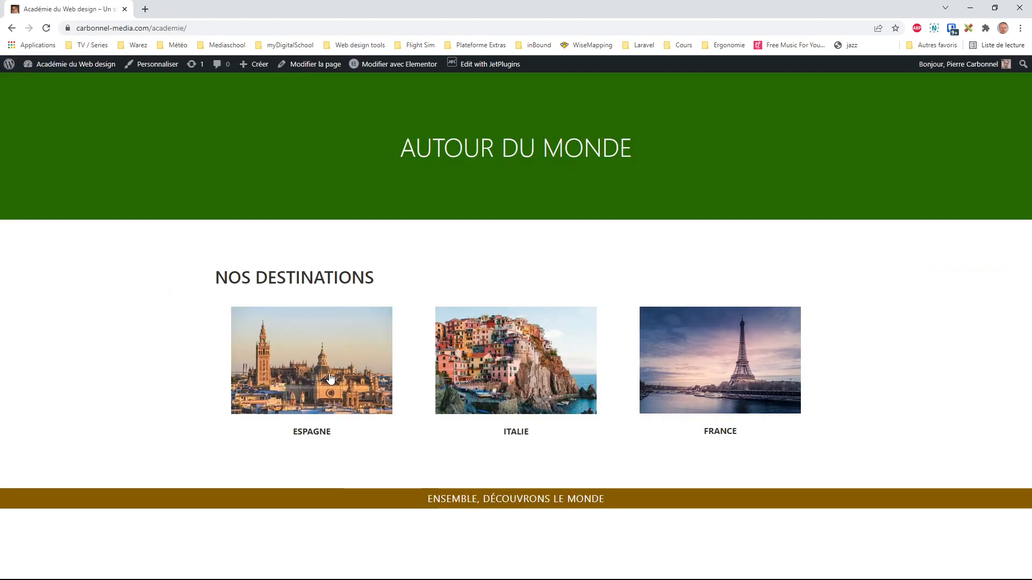
click(328, 377)
scroll(328, 368, down, 5)
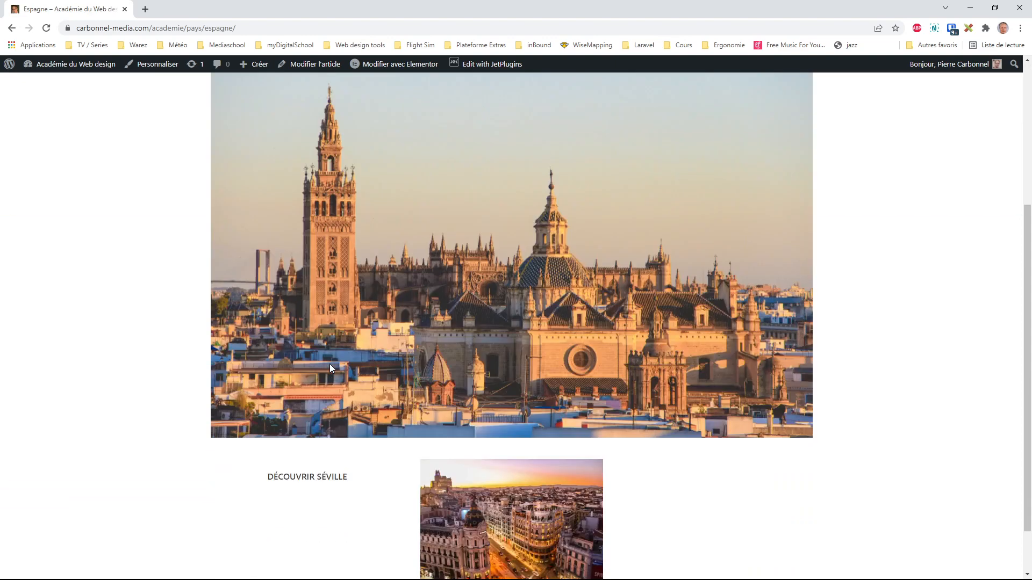
click(530, 482)
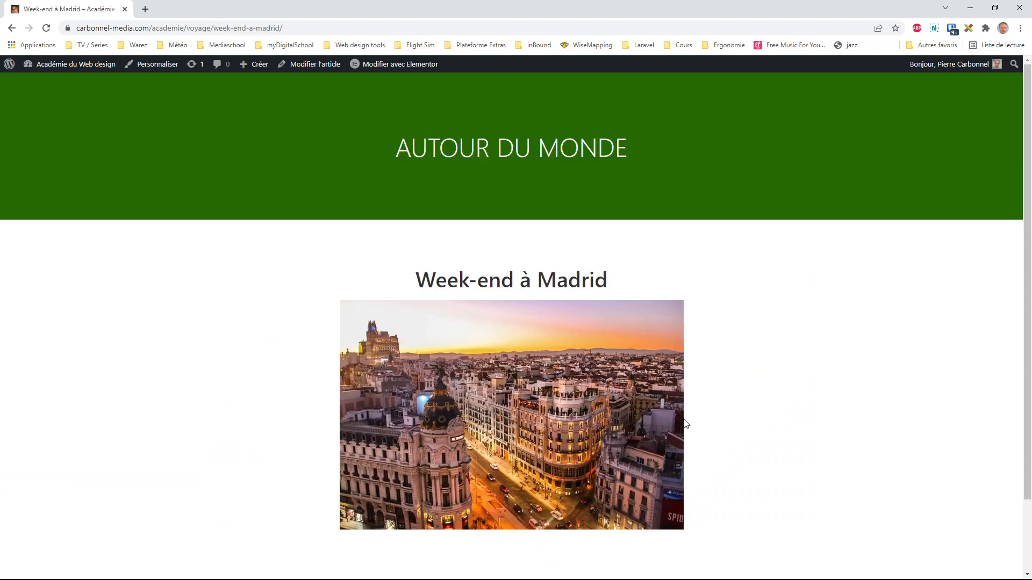
scroll(685, 420, down, 1)
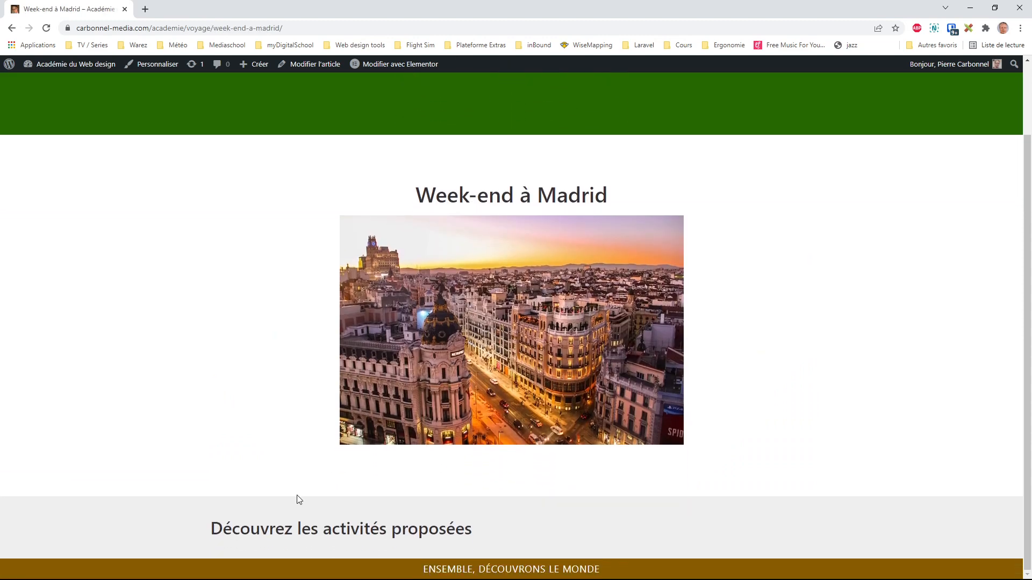
drag(241, 528, 446, 528)
click(465, 529)
Open the Voyage custom post type for editing in JetEngine from the site's dashboard
mouse_move(75, 64)
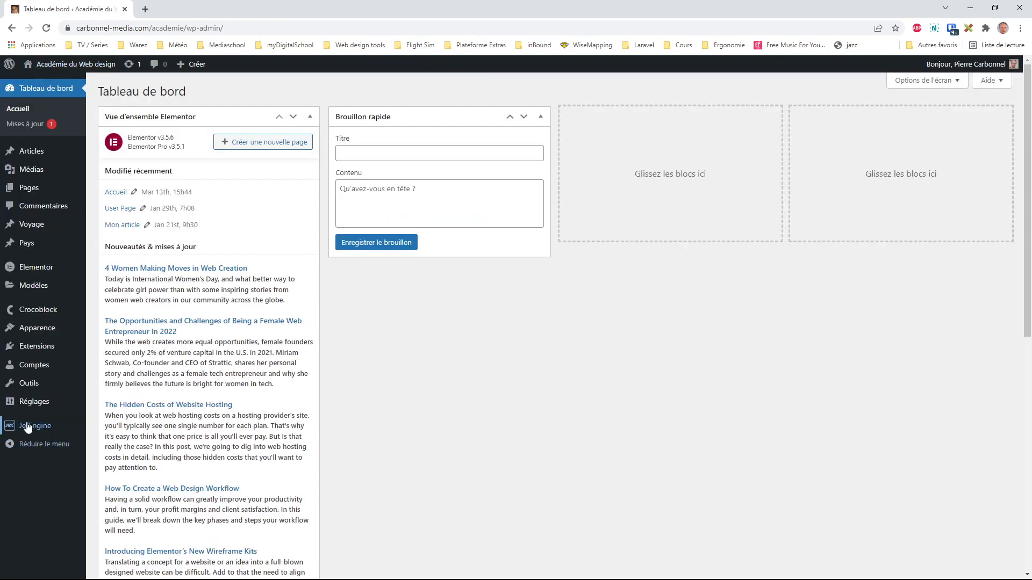
mouse_move(27, 428)
click(119, 460)
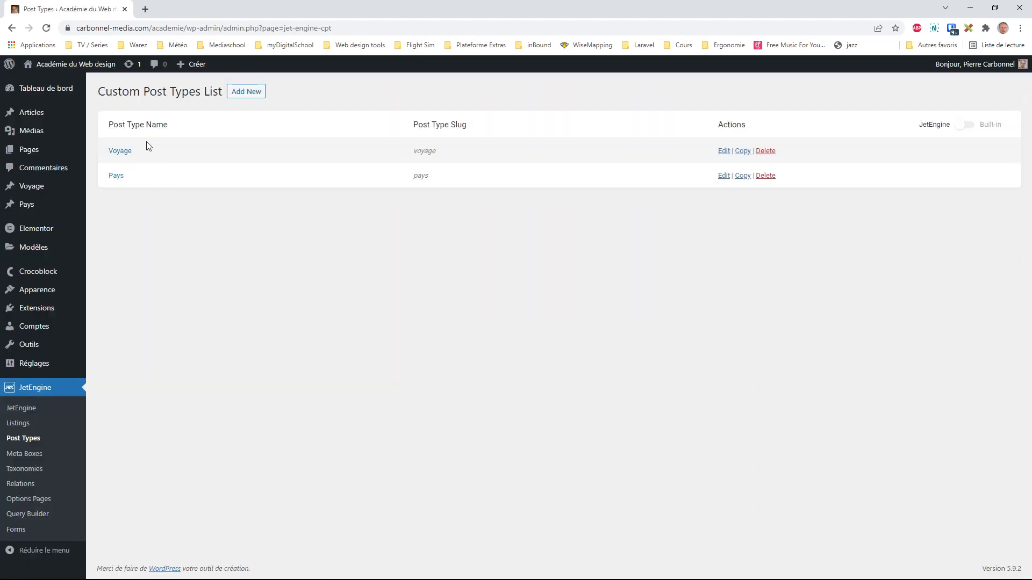
click(121, 152)
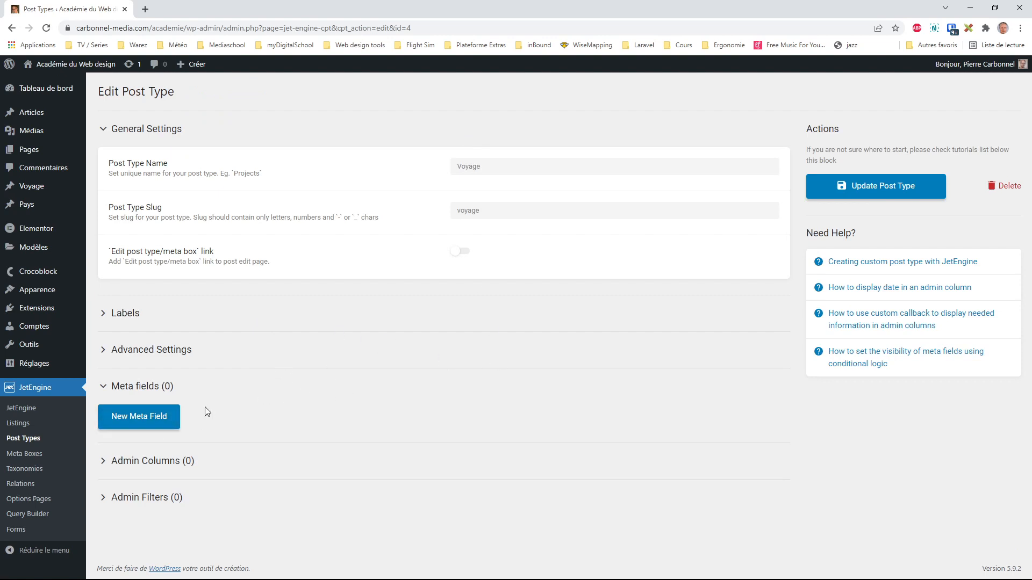
Add a meta field to the Voyage post type with the label "activité" and the name/ID "activite"
click(161, 418)
scroll(339, 348, down, 3)
click(472, 294)
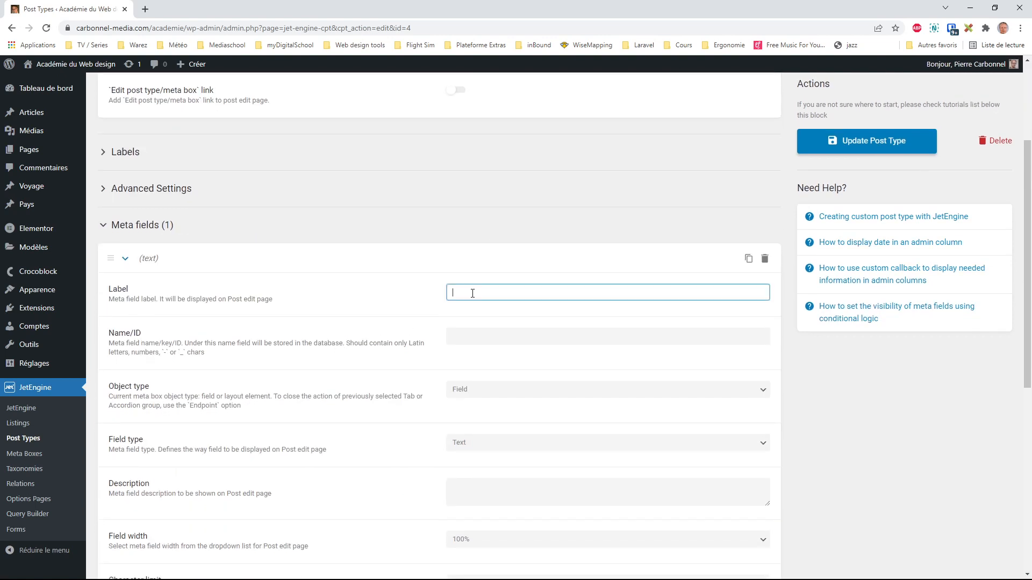
text(activité)
key(Tab)
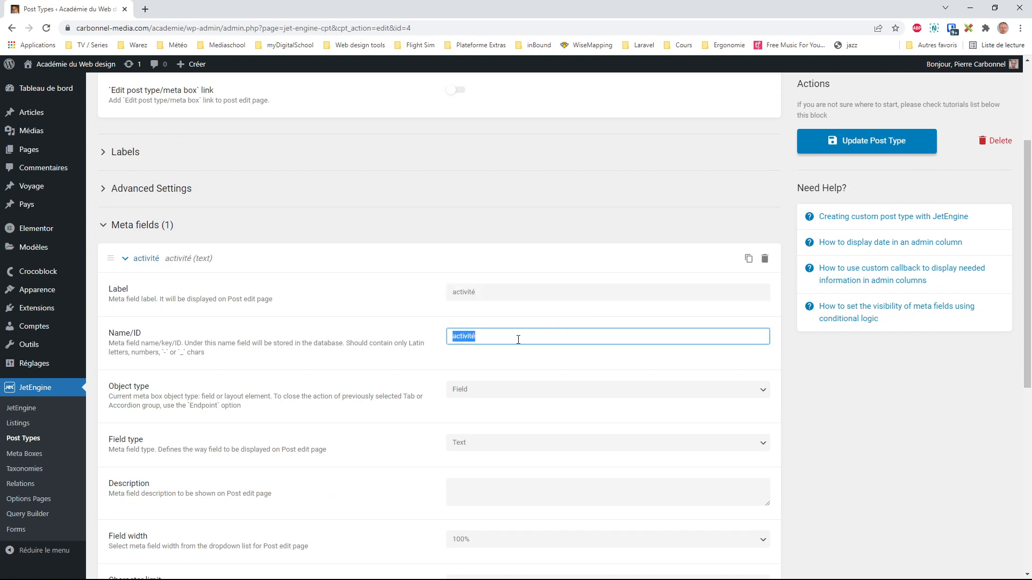
click(517, 339)
key(BackSpace)
text(e)
click(168, 353)
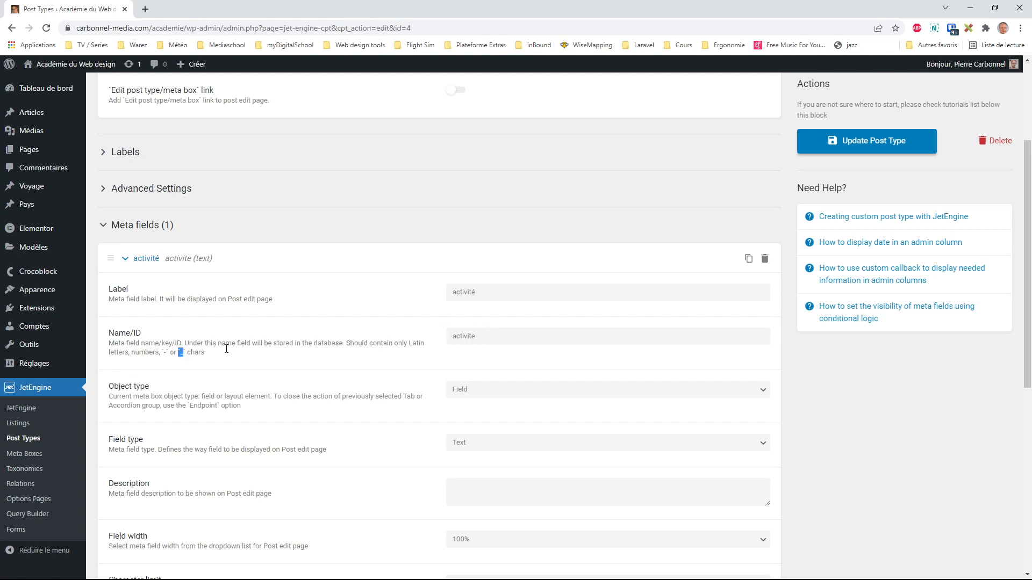
Set the field type of the activité meta field to Repeater
click(507, 332)
click(822, 413)
click(487, 446)
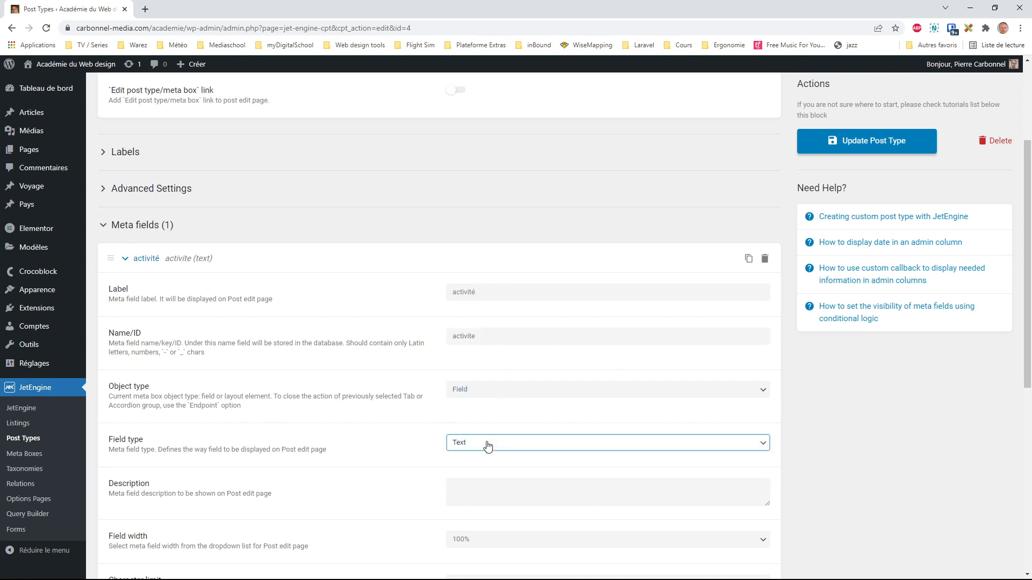
click(481, 389)
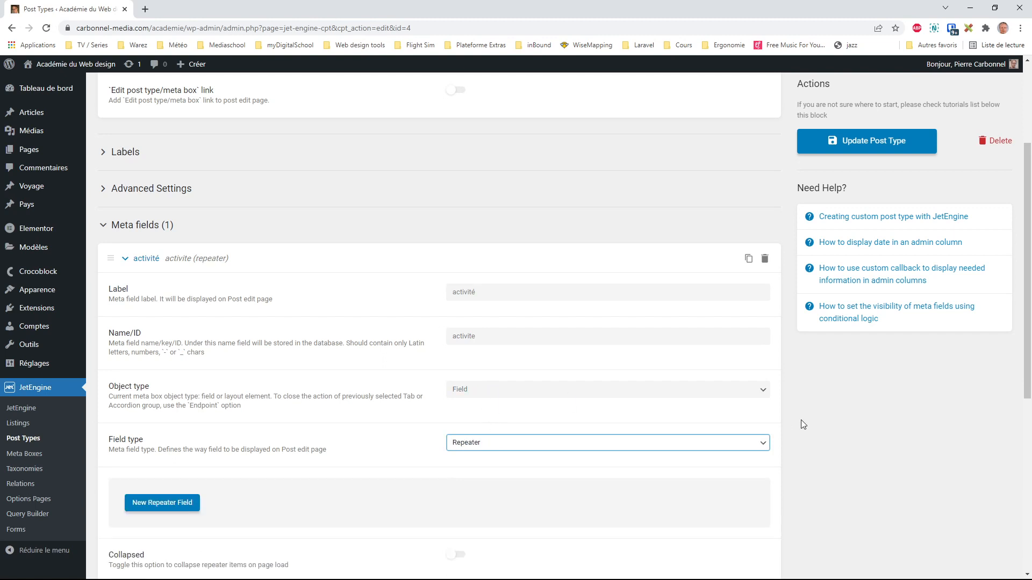
Add a text repeater field to the activité meta field with the label "Nom" and the name "nom"
scroll(799, 422, down, 2)
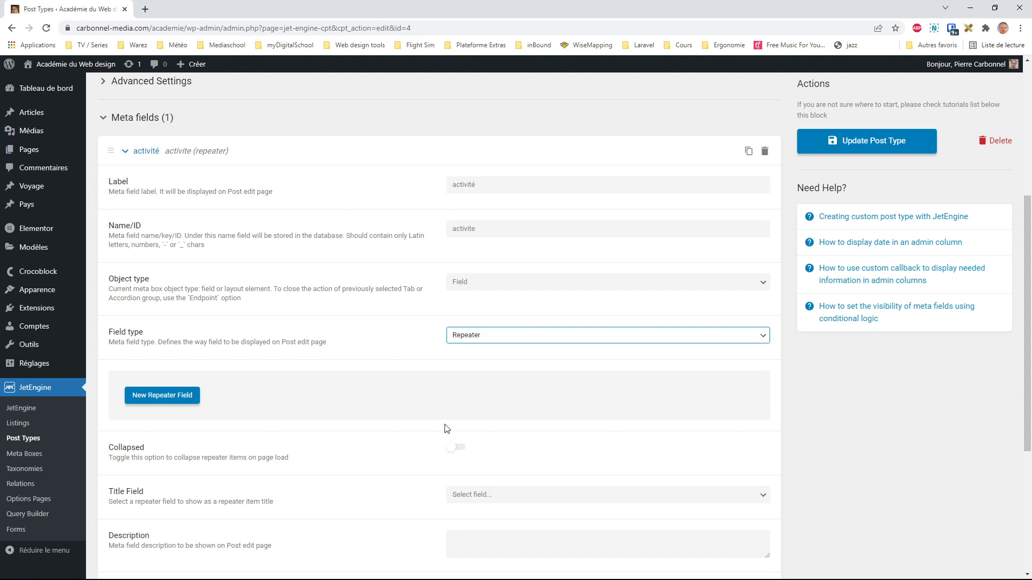
click(195, 398)
scroll(295, 402, down, 4)
click(483, 219)
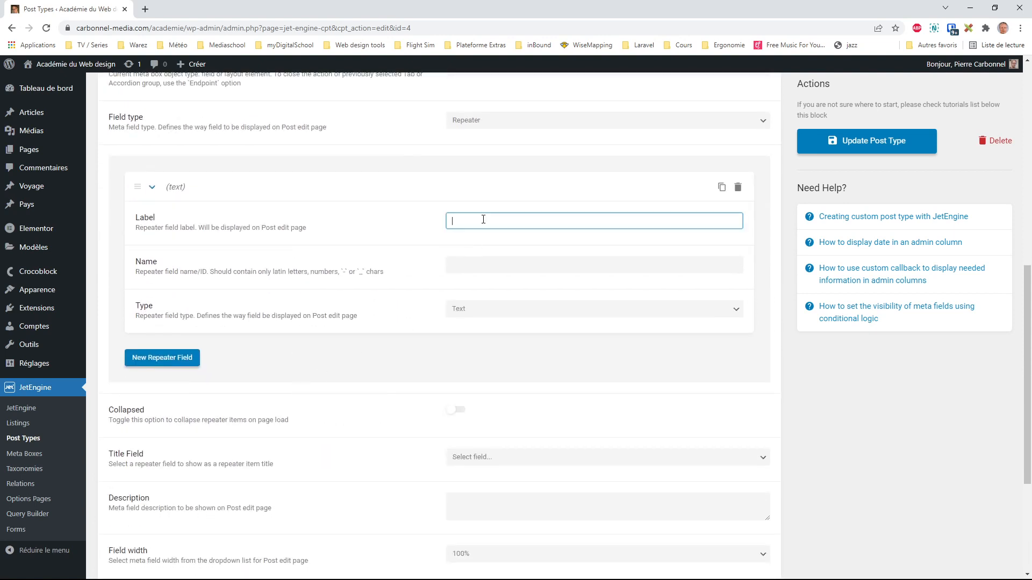
text(Nom)
key(Tab)
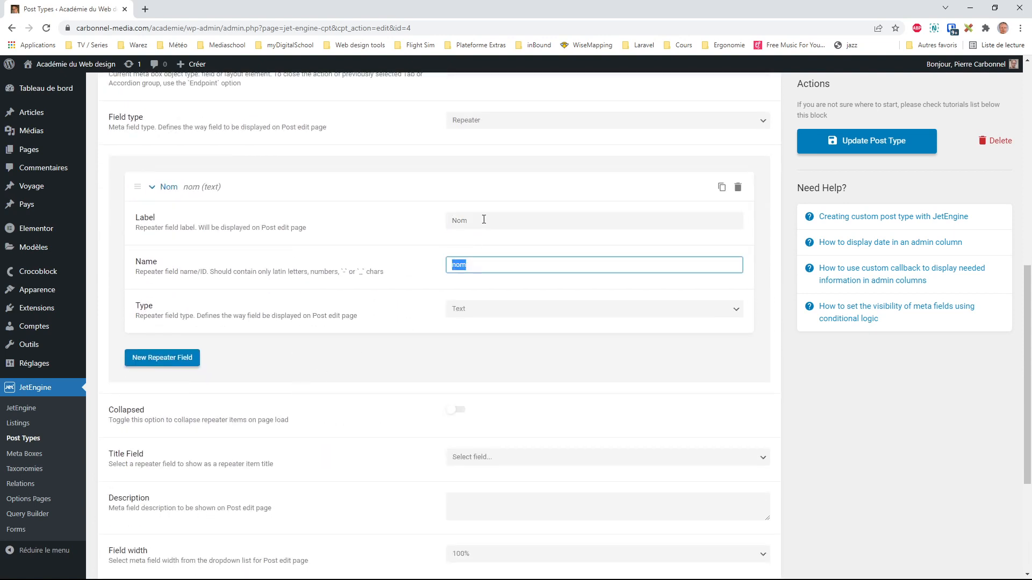
Add a second text repeater field with the label "Durée" and the unaccented name "duree"
click(178, 360)
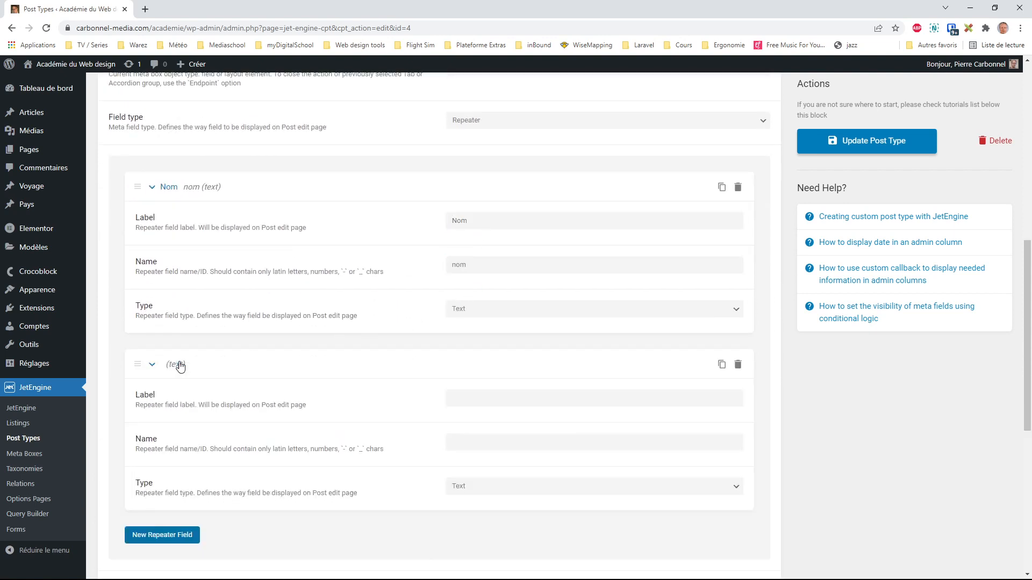
click(509, 399)
text(Durée)
key(Tab)
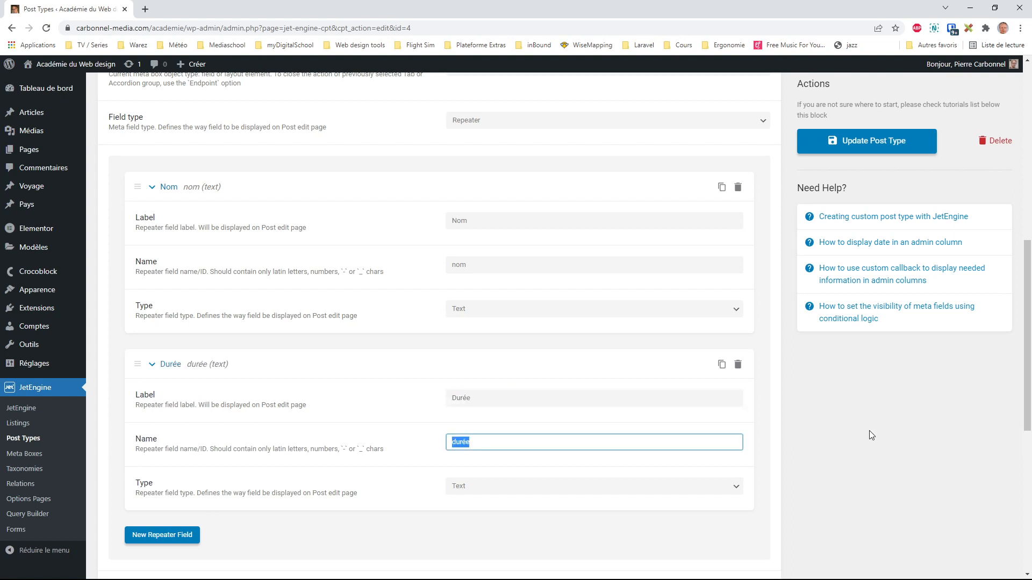
text(duree)
Add a third text repeater field with the label "Prix" and the name "prix"
click(181, 538)
scroll(385, 428, down, 3)
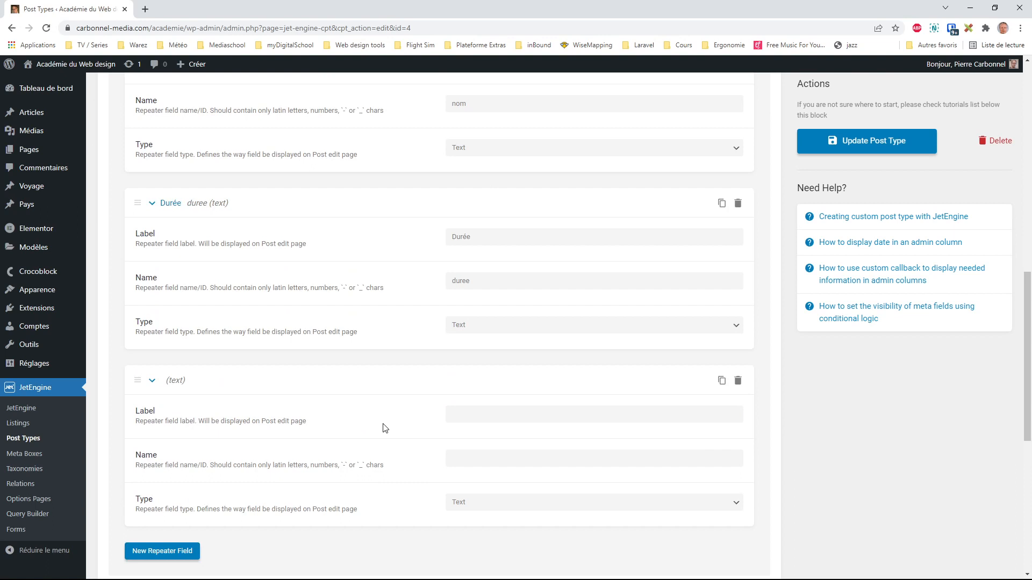
click(476, 416)
text(Prix)
key(Tab)
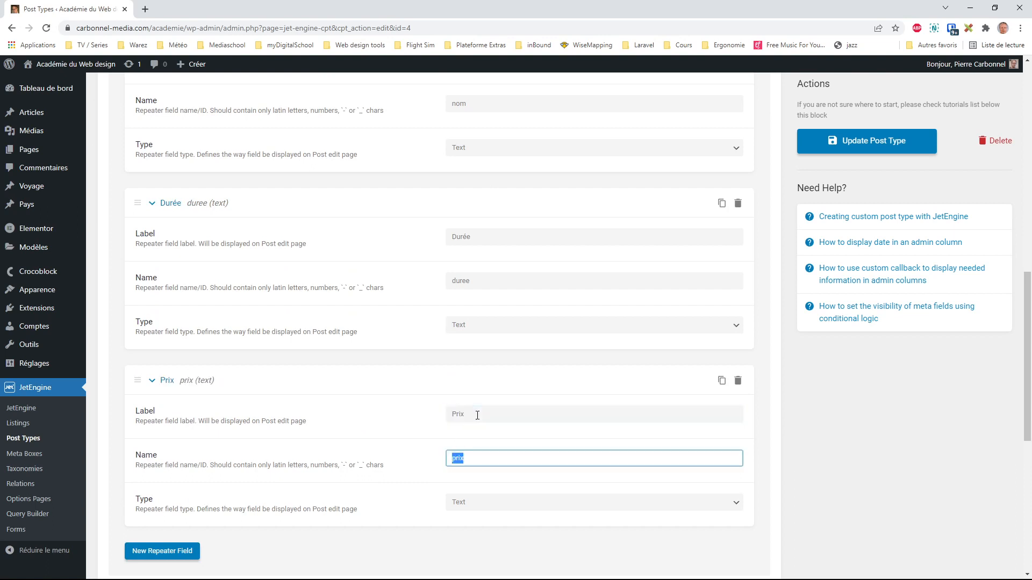
scroll(347, 396, down, 3)
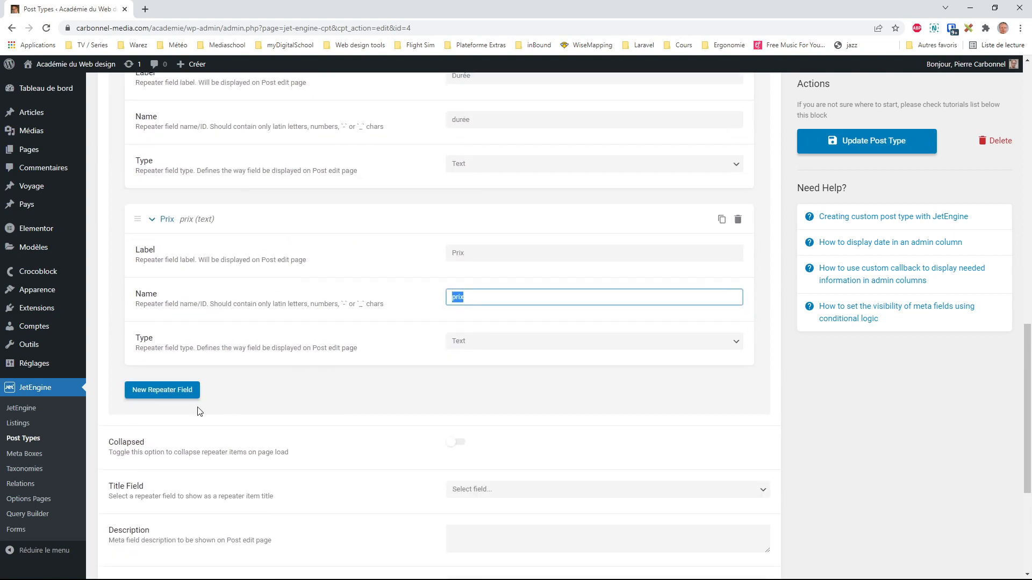
Collapse the Prix, Durée and Nom repeater fields and save the Voyage post type
scroll(246, 347, up, 1)
click(152, 273)
scroll(156, 279, up, 3)
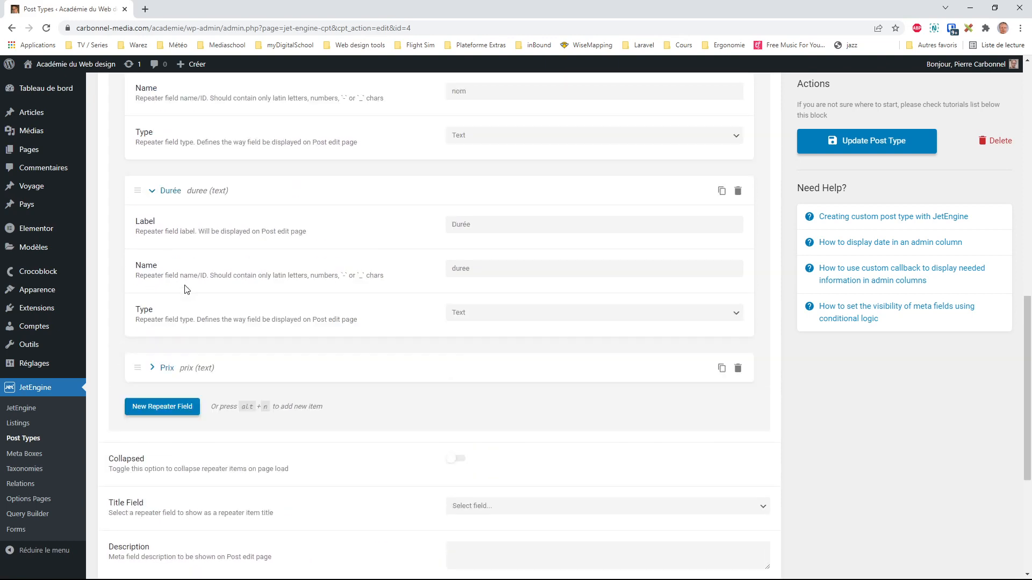
click(152, 311)
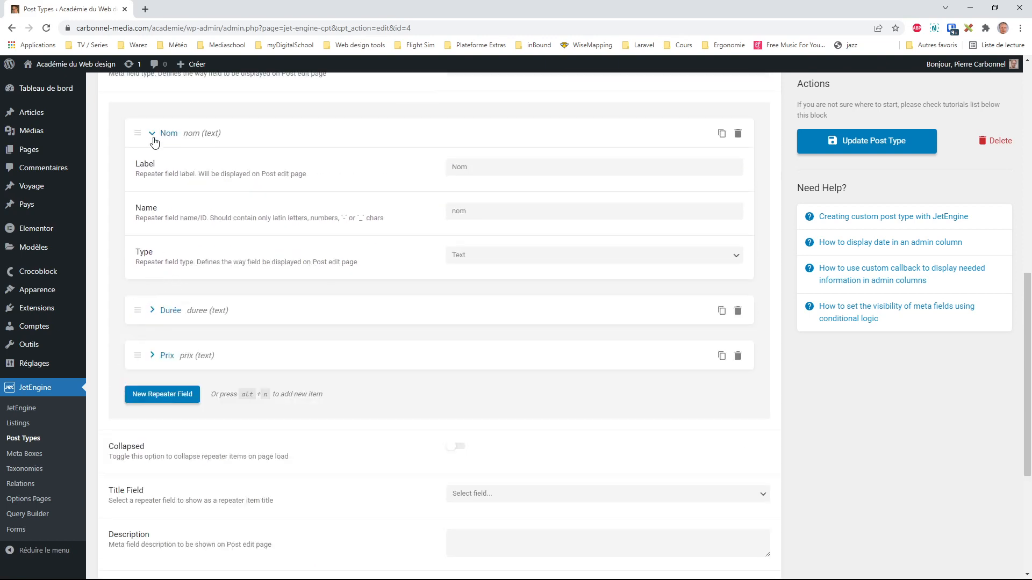
click(152, 134)
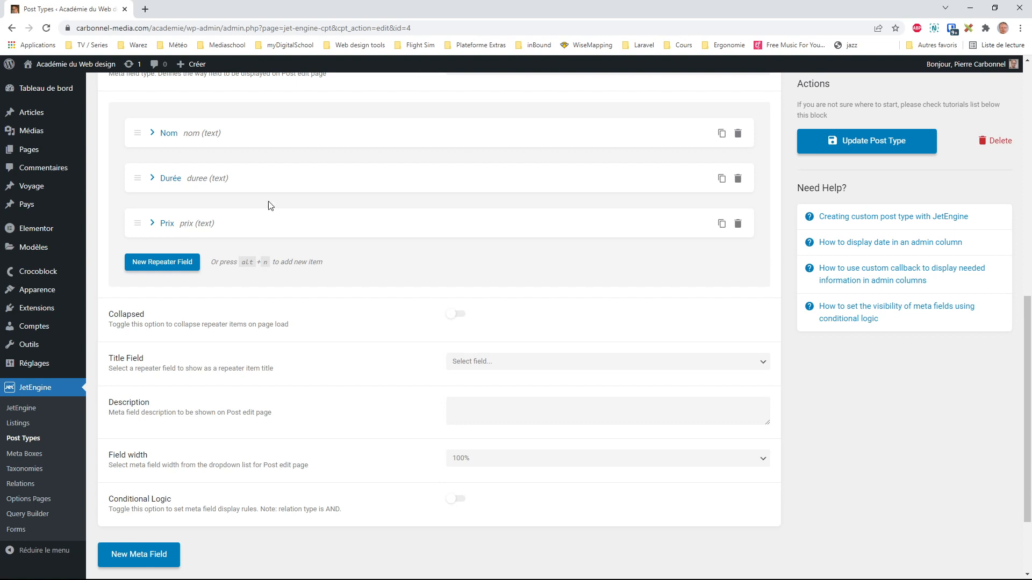
scroll(269, 201, up, 2)
click(867, 141)
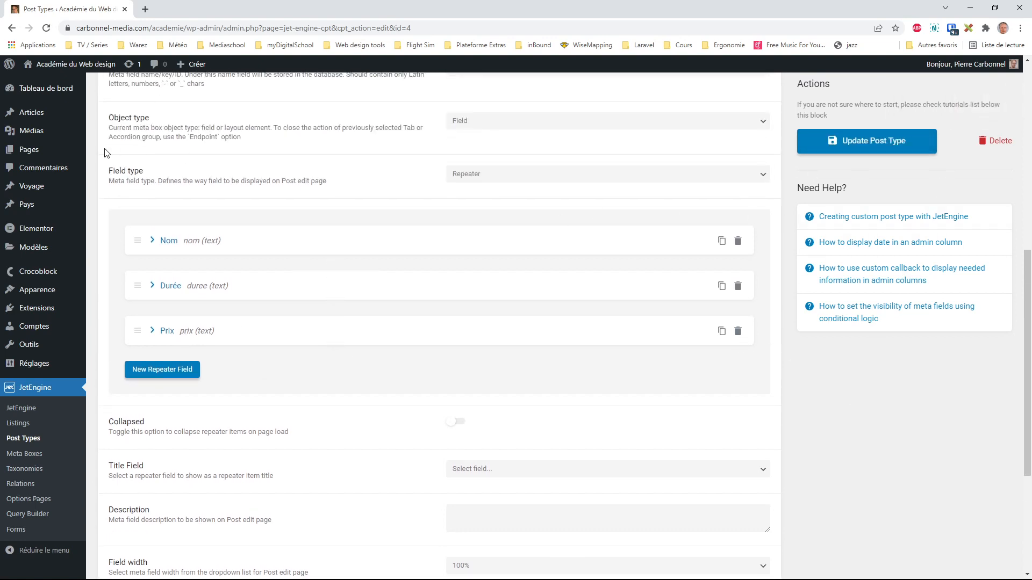
Open the Découvrir Séville trip for editing, review its activité items and parent country, and update it before returning to the trips list
mouse_move(33, 207)
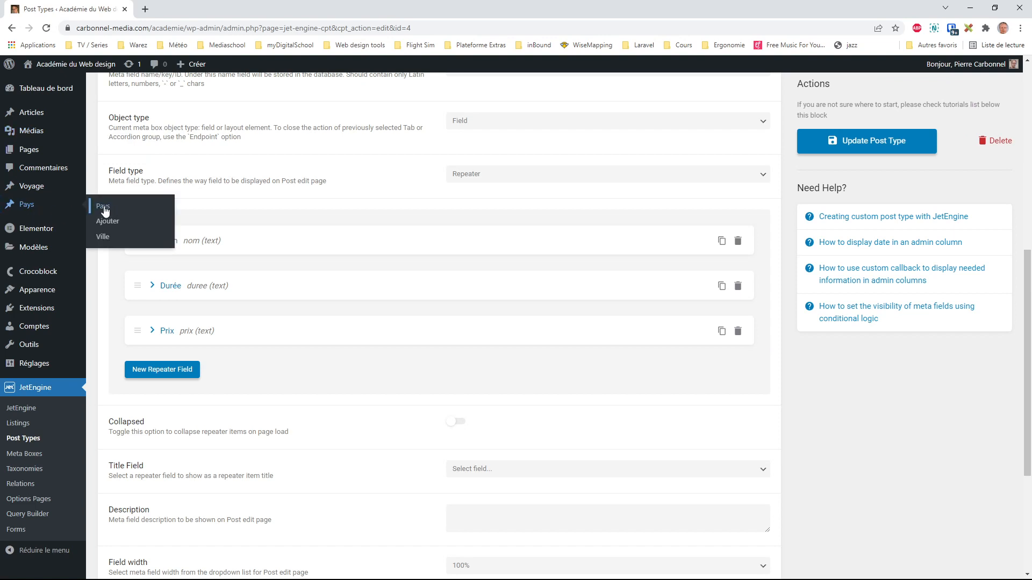
click(105, 190)
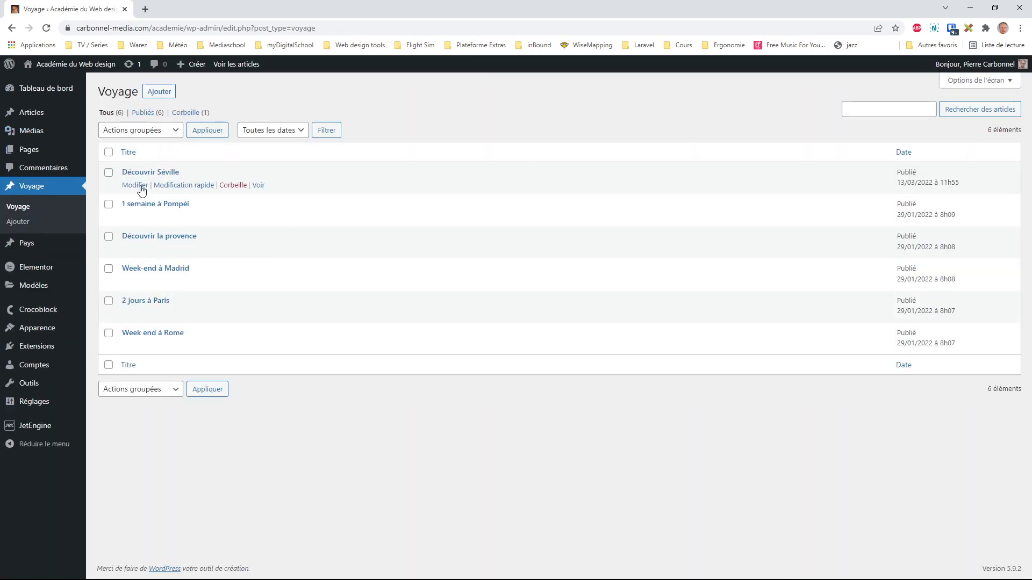
click(135, 185)
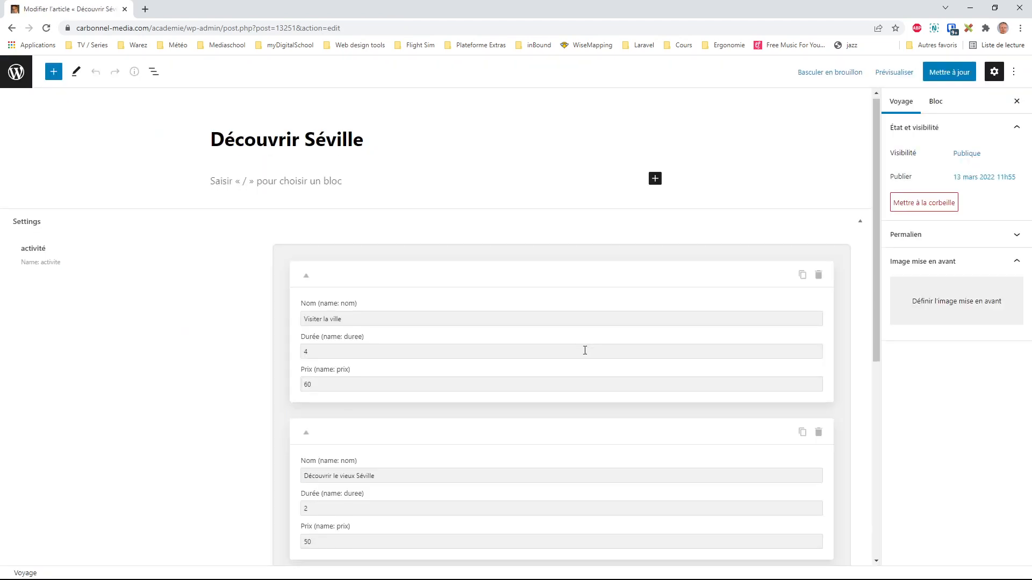
scroll(585, 350, down, 2)
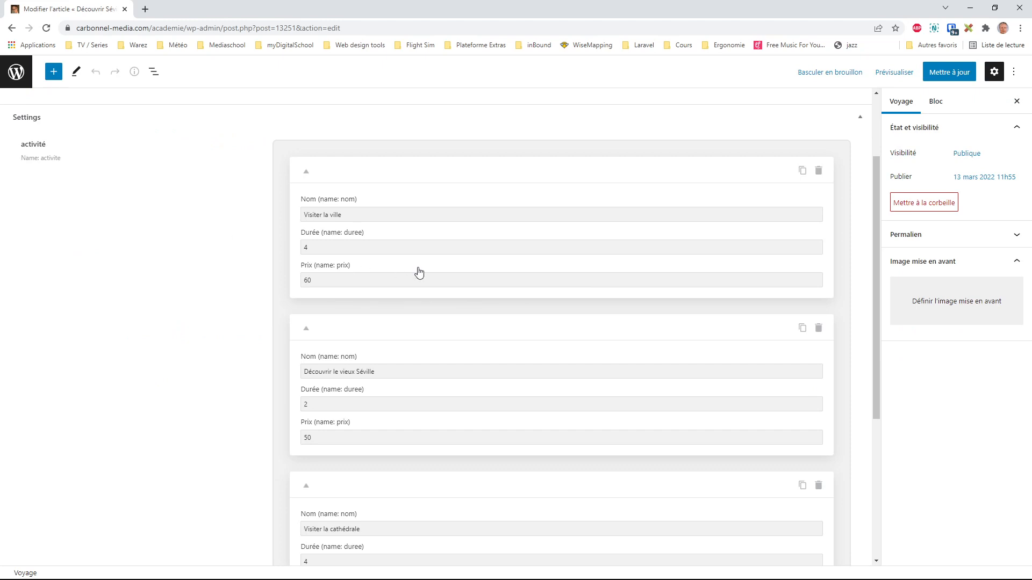
scroll(419, 273, down, 5)
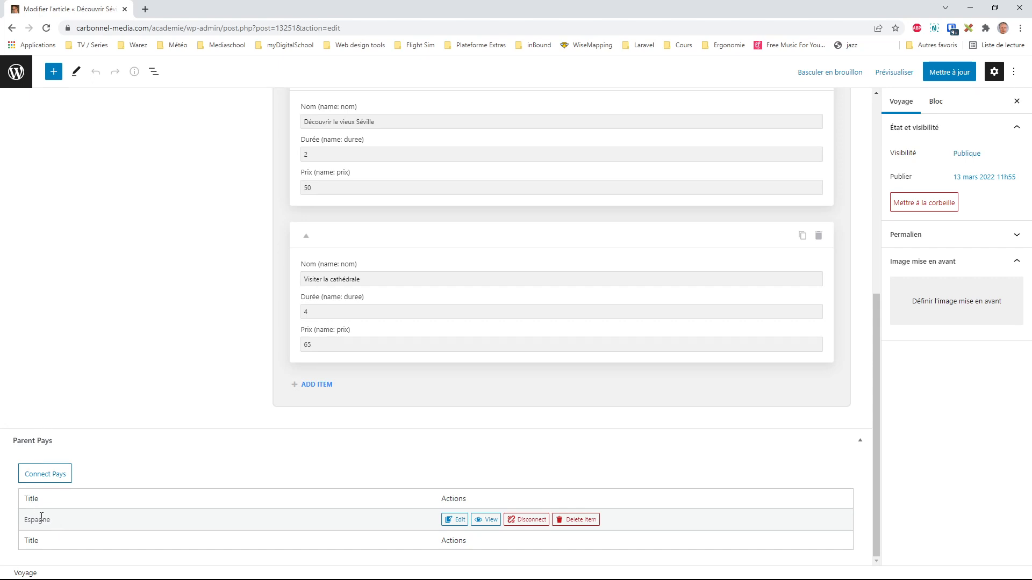
scroll(229, 256, up, 2)
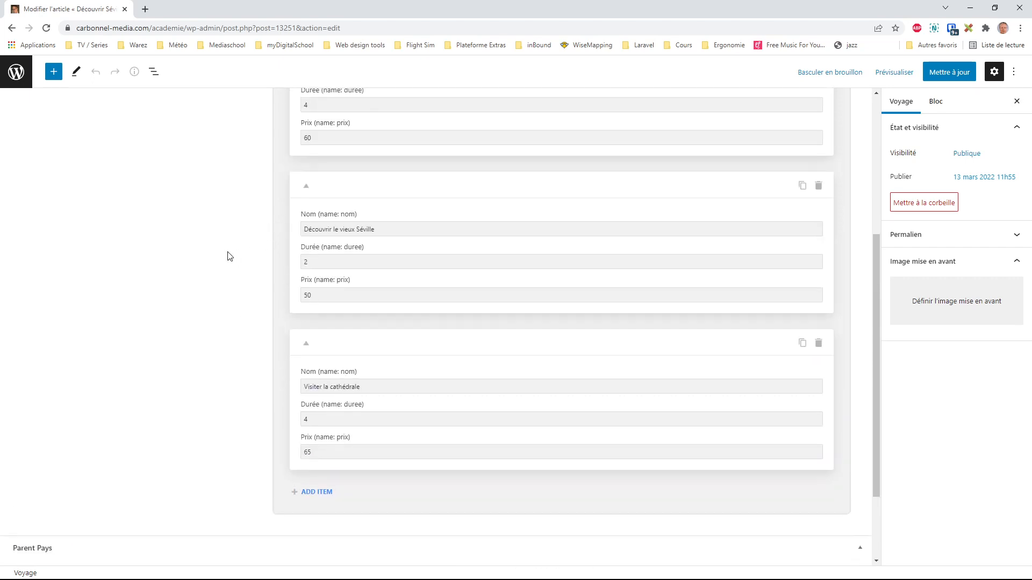
scroll(350, 172, up, 2)
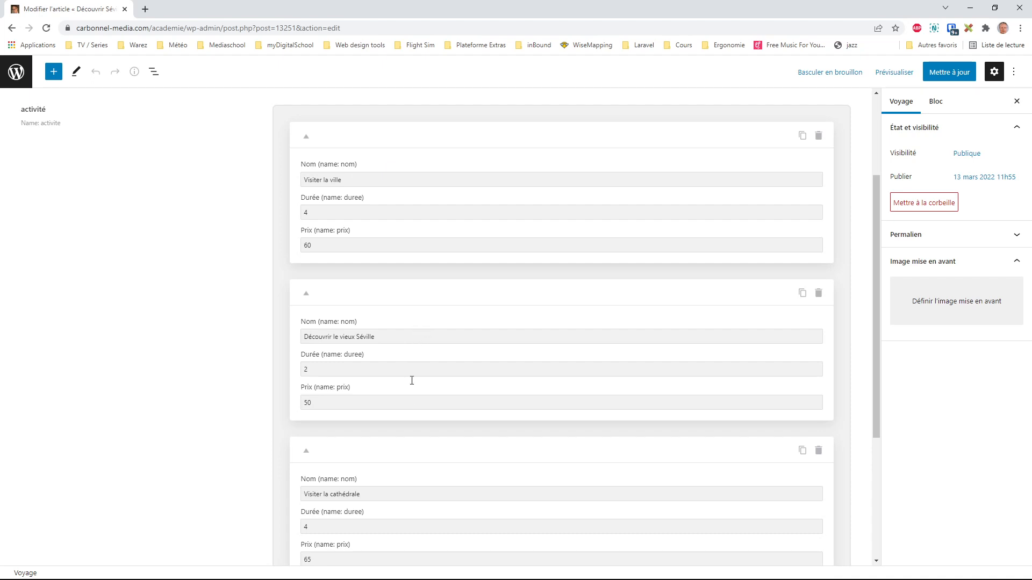
scroll(409, 396, down, 2)
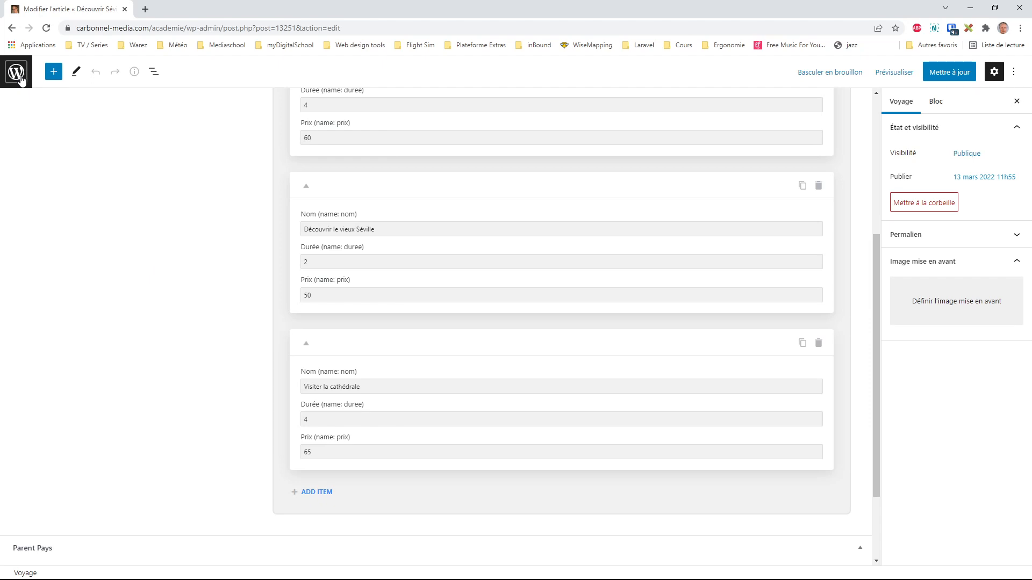
key(ctrl+s)
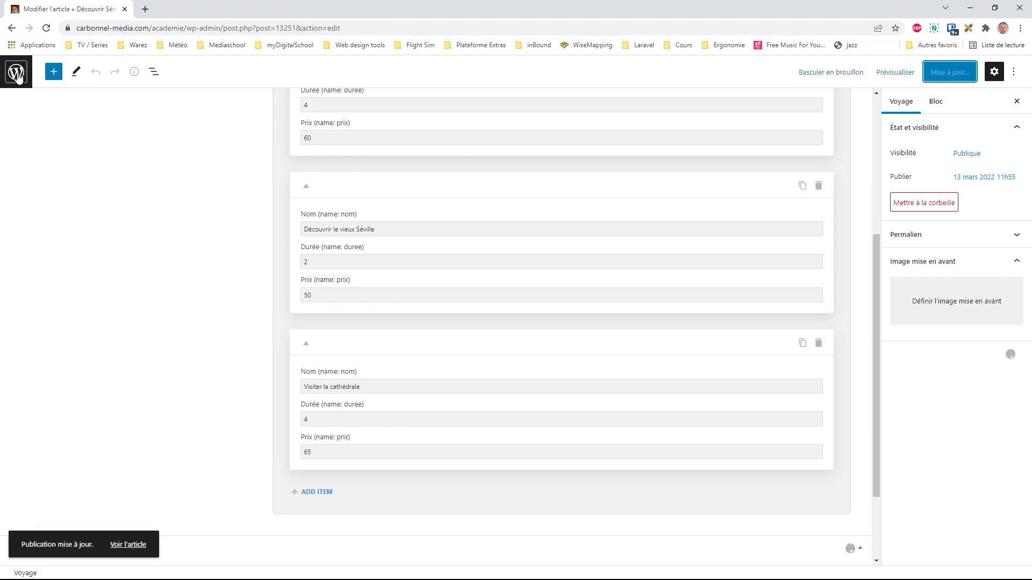
click(17, 75)
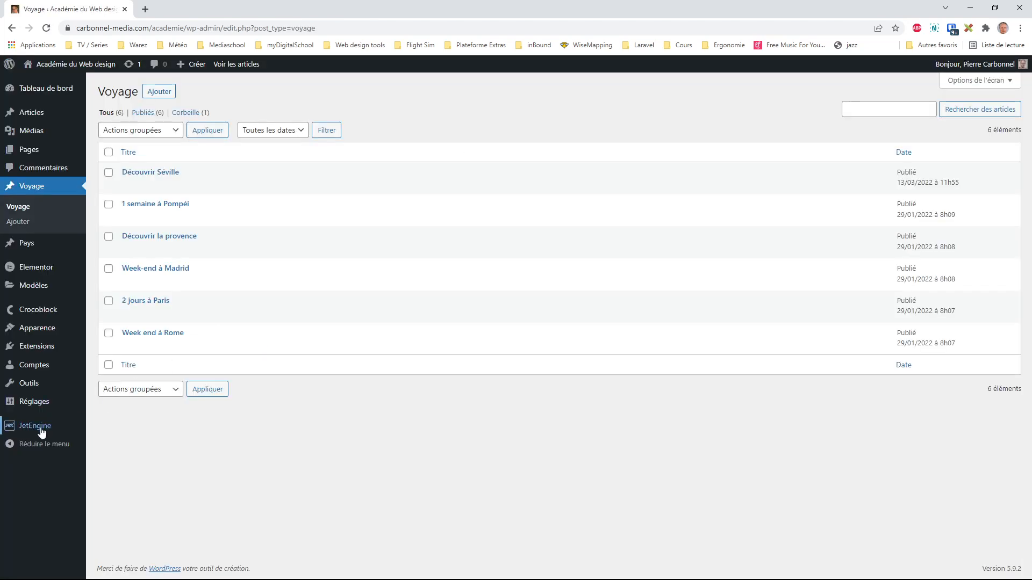
Reopen the Voyage post type for editing in JetEngine and expand its activité meta field
mouse_move(42, 432)
click(119, 436)
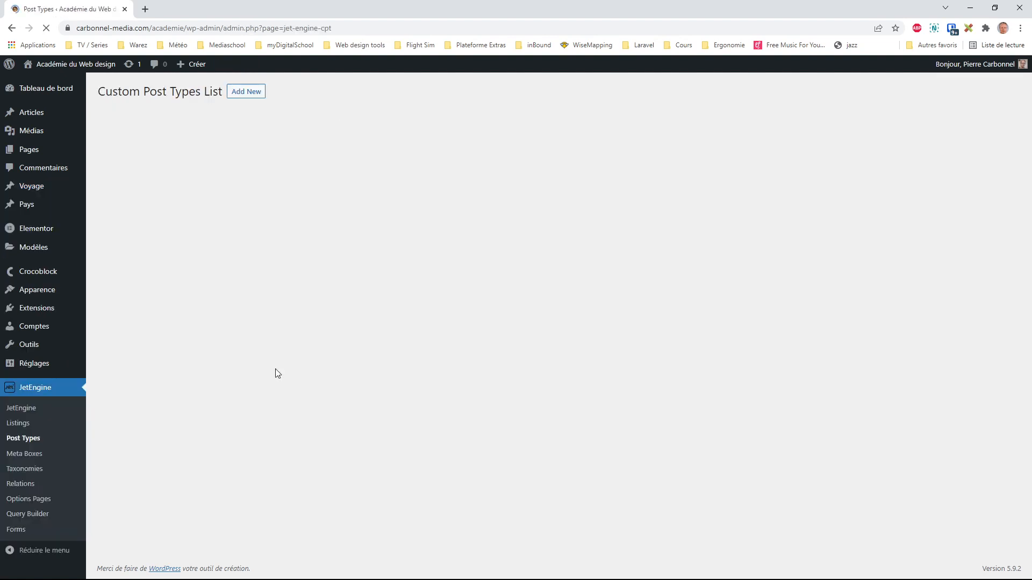
click(121, 155)
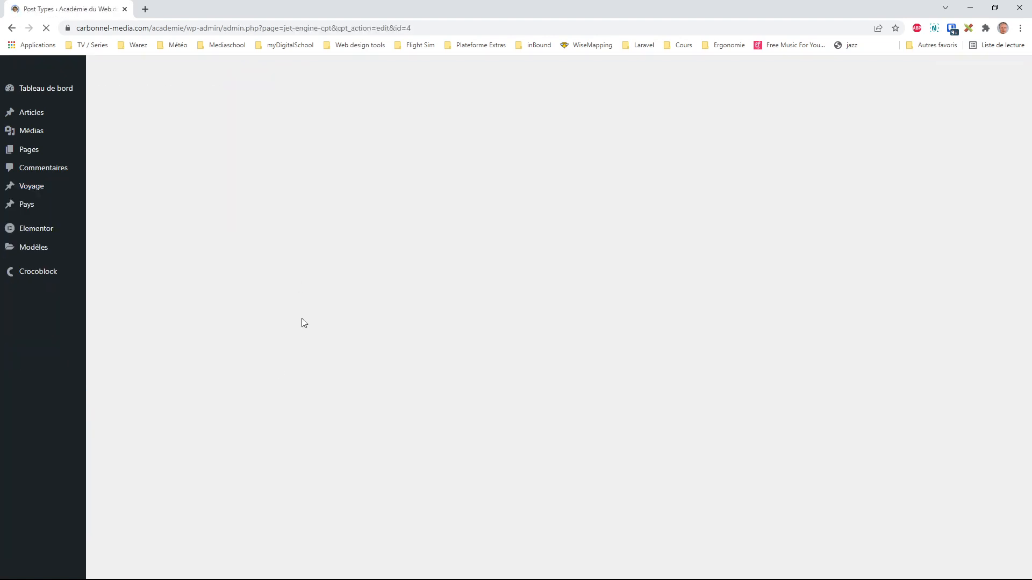
scroll(211, 389, down, 1)
click(172, 403)
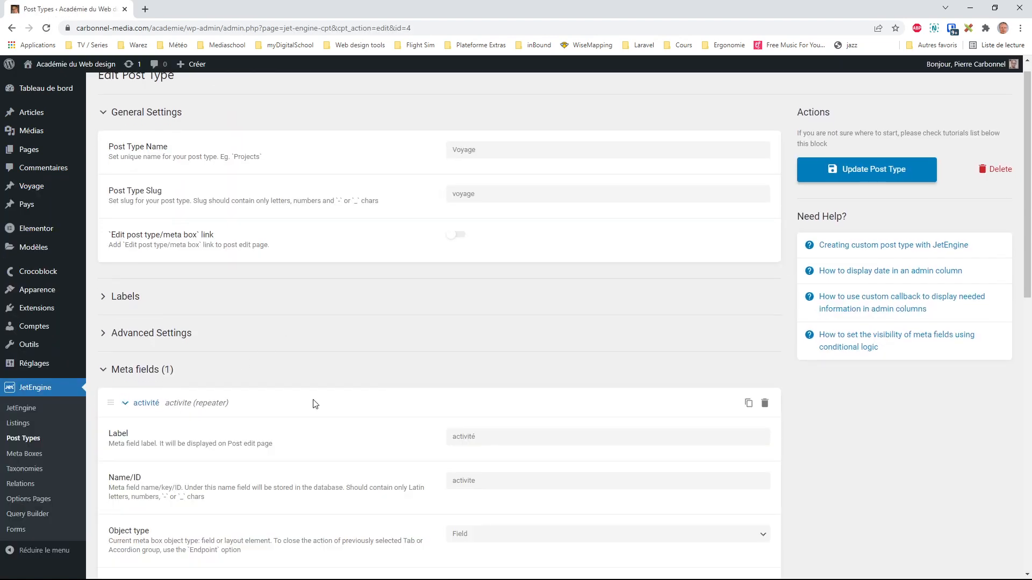
Add a fourth repeater field to the activité meta field with the label "Image" and the name "image"
scroll(334, 396, down, 5)
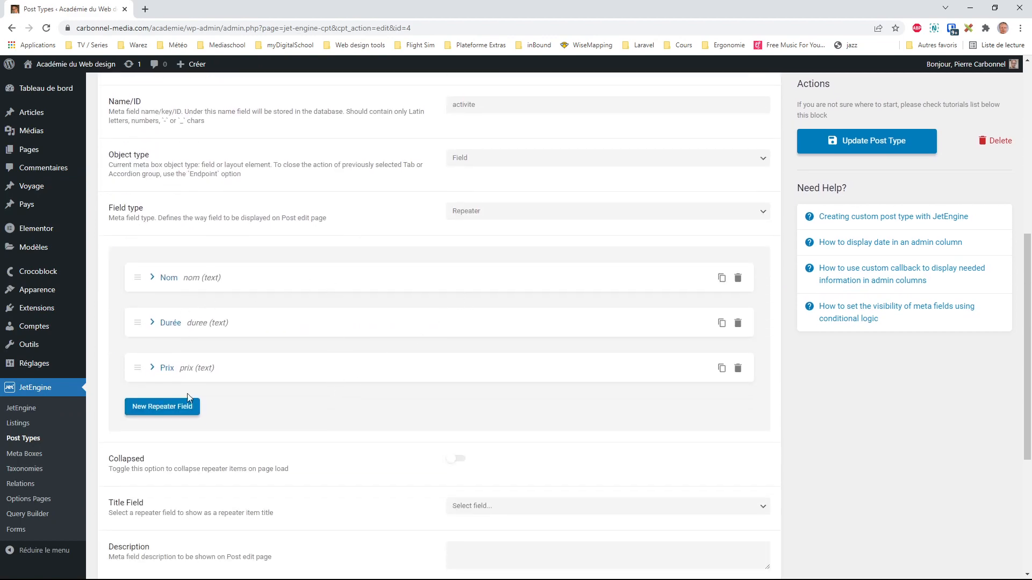
click(163, 409)
click(498, 455)
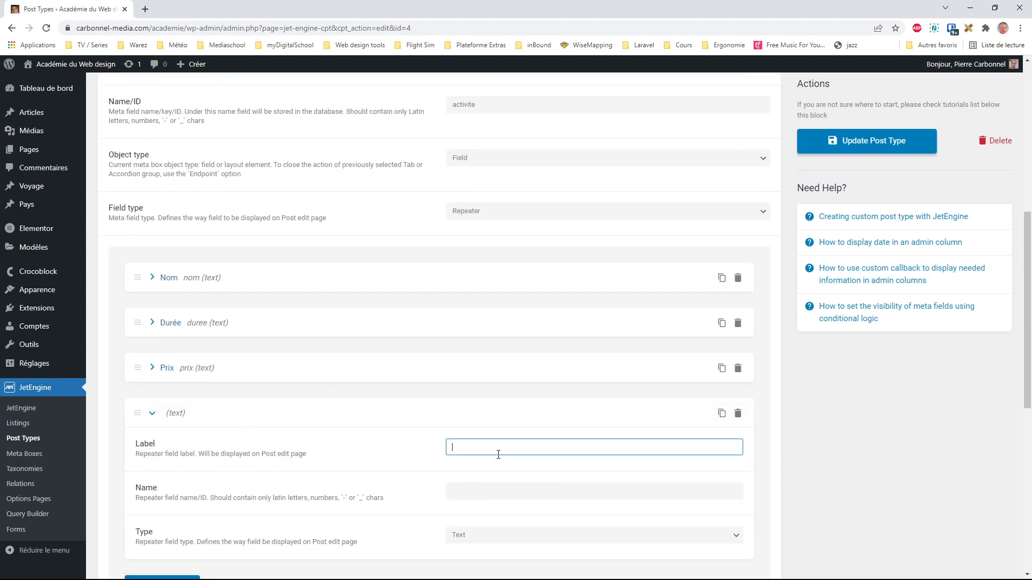
text(Image)
key(Tab)
Set the Image repeater field's type to Media with the value format Media ID, and save the Voyage post type
scroll(255, 386, down, 3)
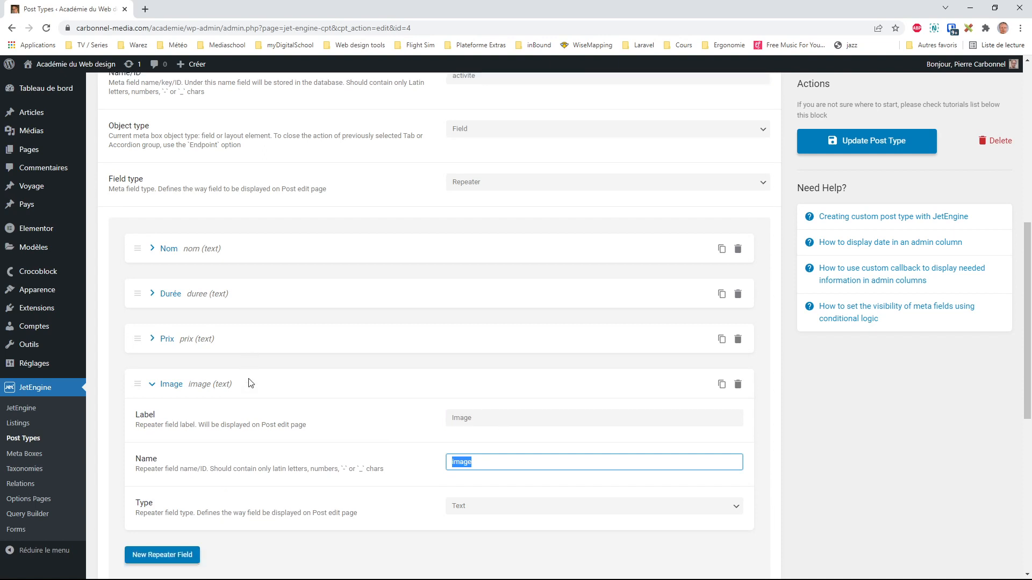
click(477, 385)
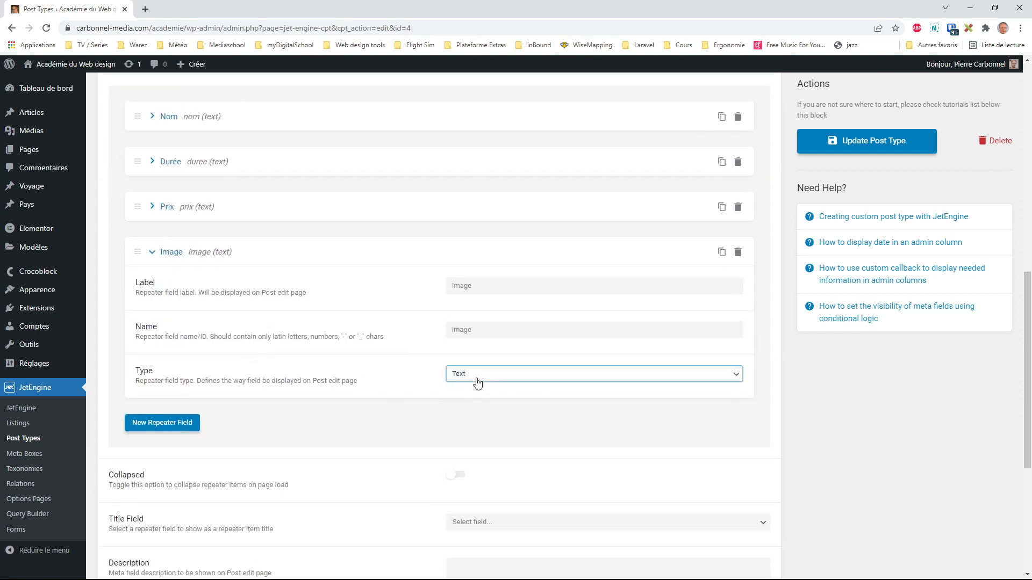
click(494, 471)
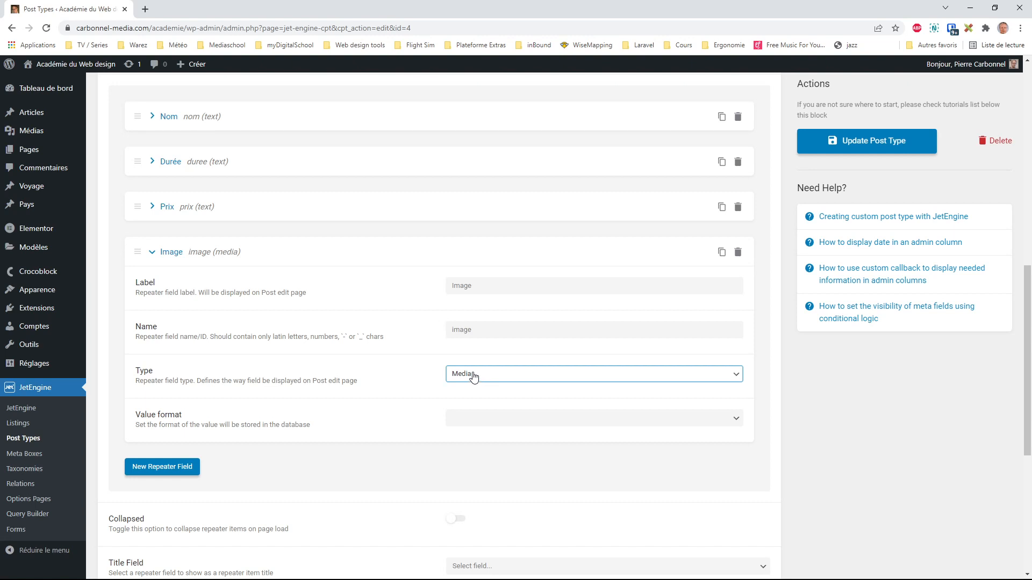
click(496, 425)
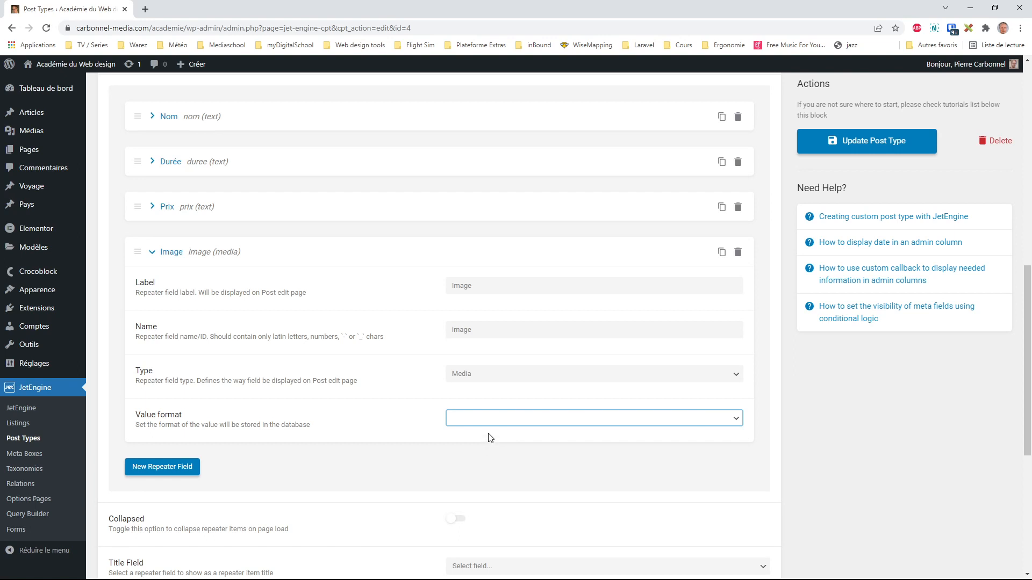
click(489, 437)
click(835, 144)
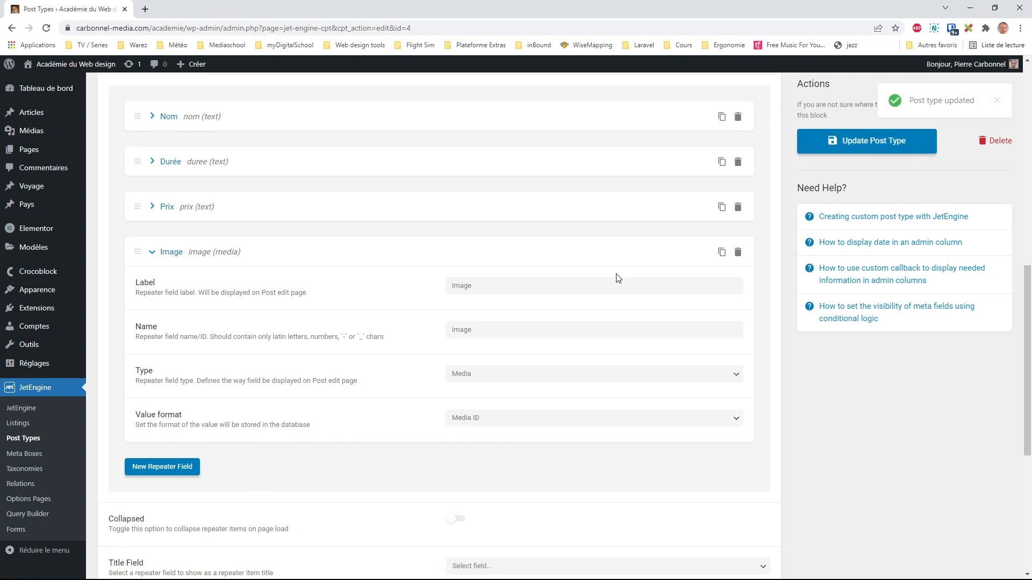
Open the Découvrir Séville trip for editing and assign the plaza photo from the media library to the Visiter la ville activity
mouse_move(37, 189)
click(110, 192)
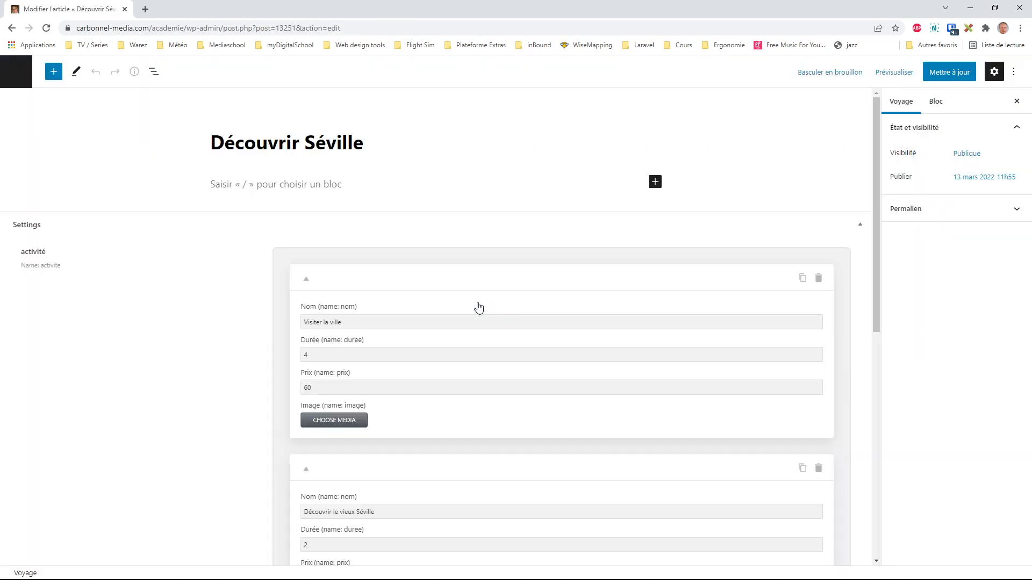
click(342, 424)
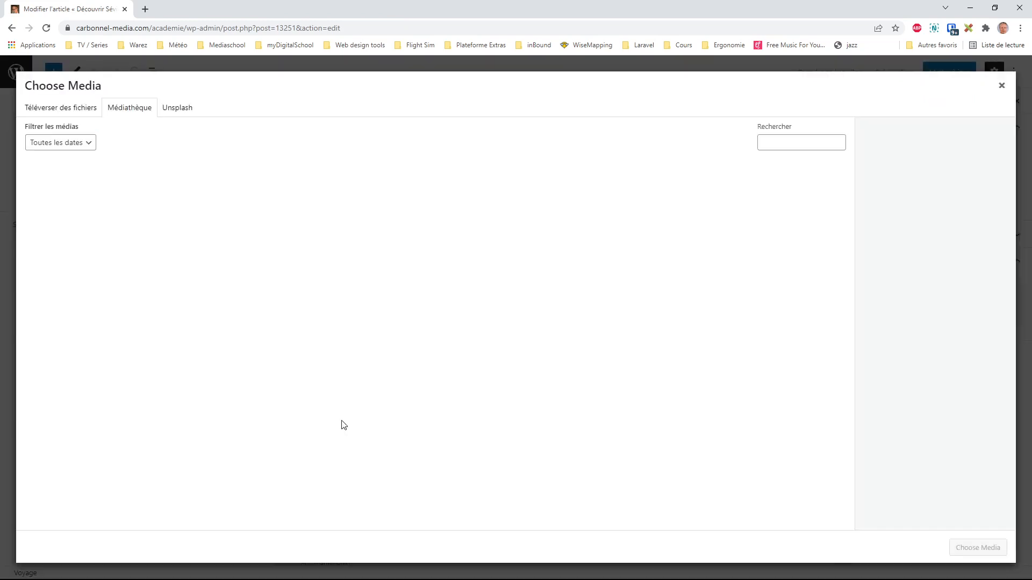
click(233, 213)
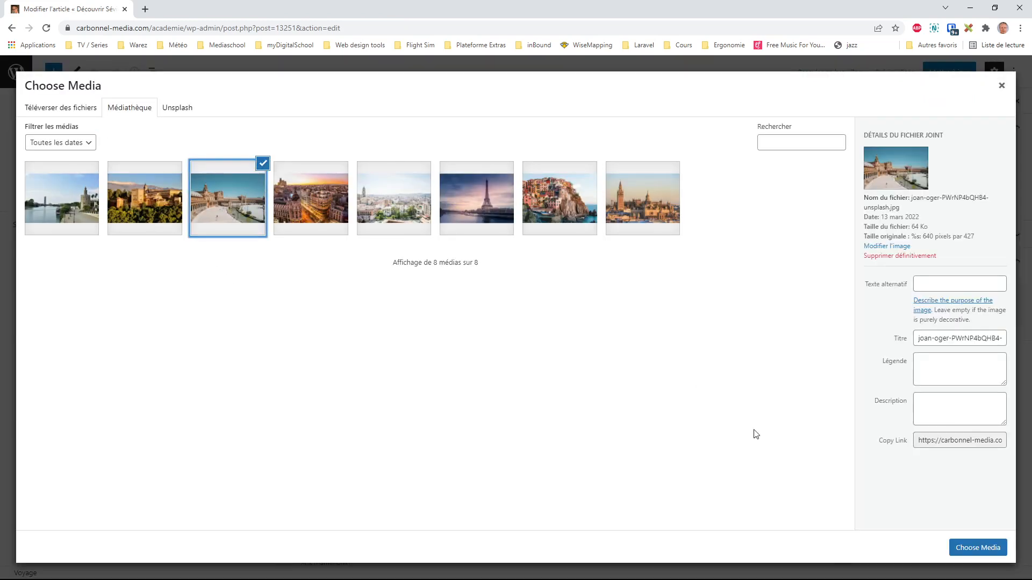
click(977, 548)
Assign the riverside tower photo from the media library to the Découvrir le vieux Séville activity
scroll(537, 371, down, 6)
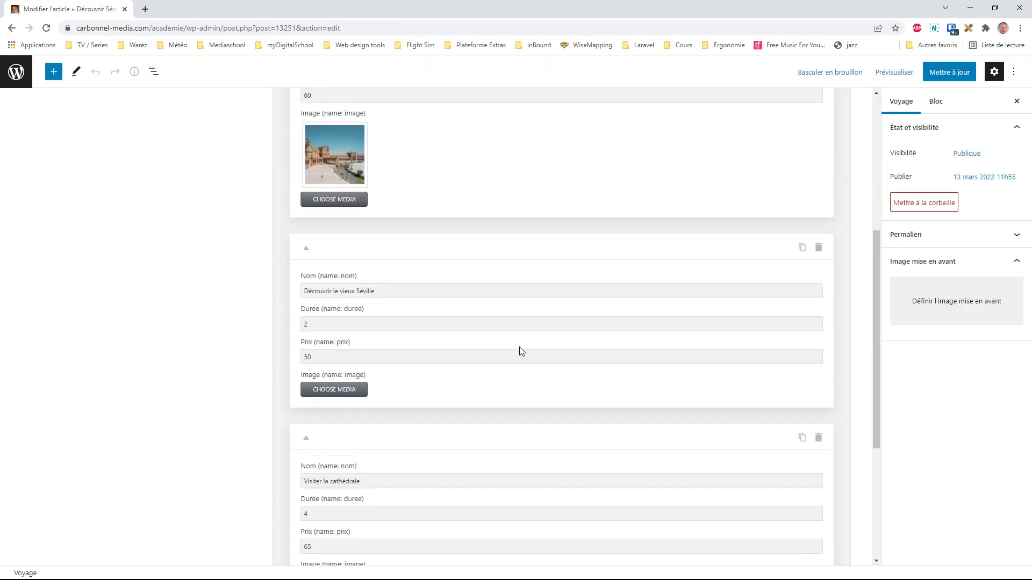
click(343, 303)
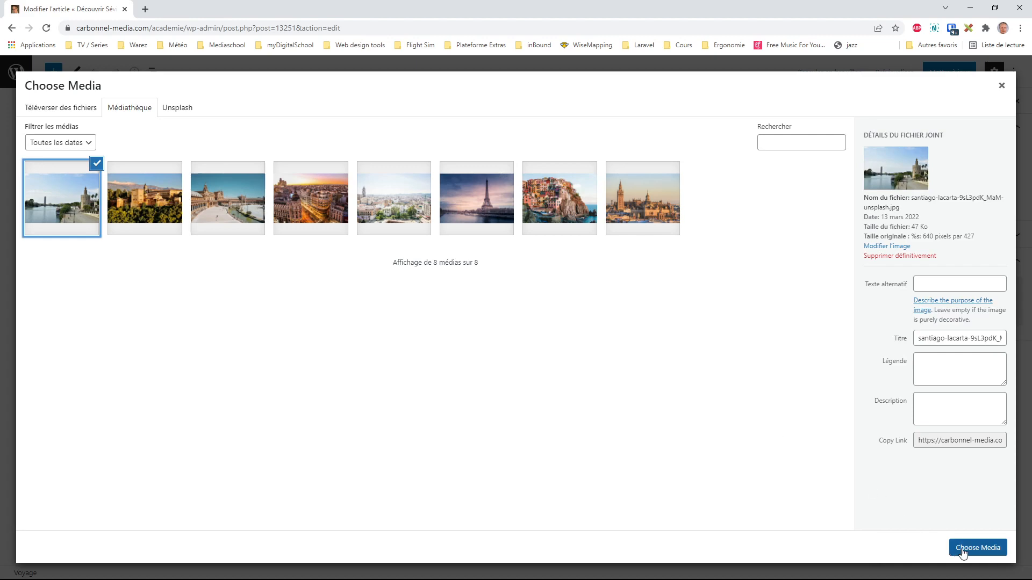
click(979, 549)
Assign the cathedral skyline photo to the Visiter la cathédrale activity and update the trip
scroll(453, 395, down, 4)
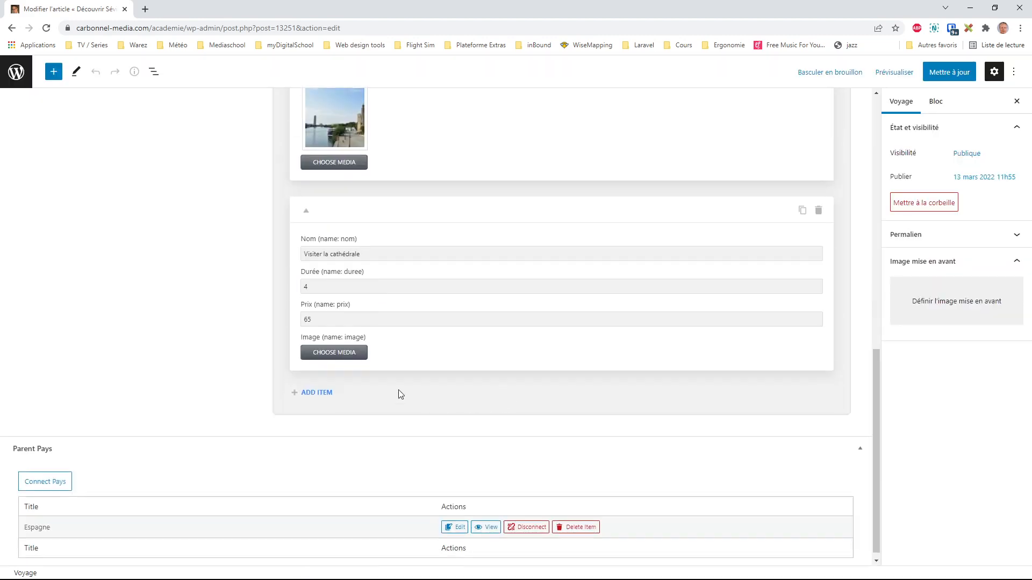
click(344, 355)
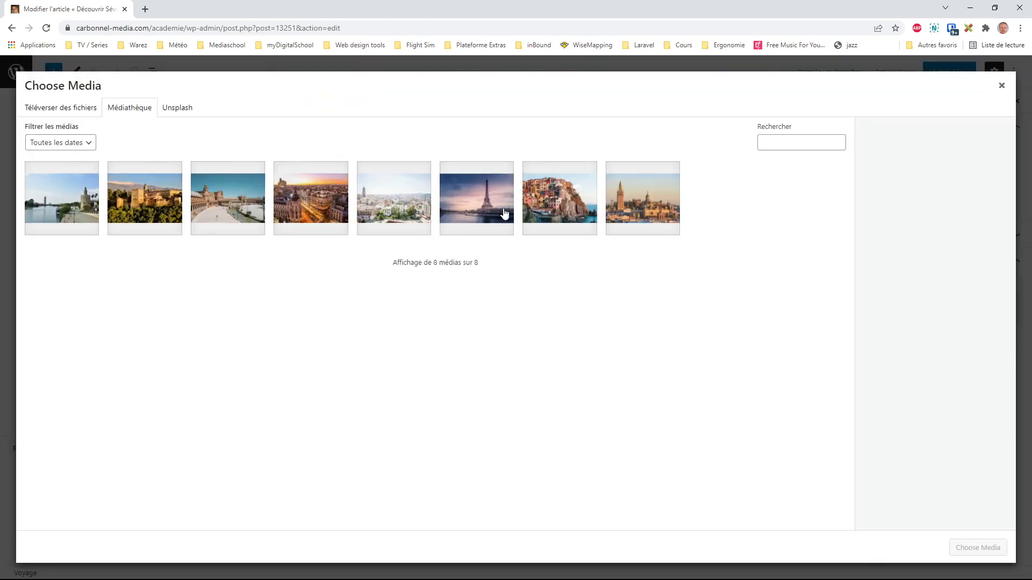
click(639, 203)
click(977, 548)
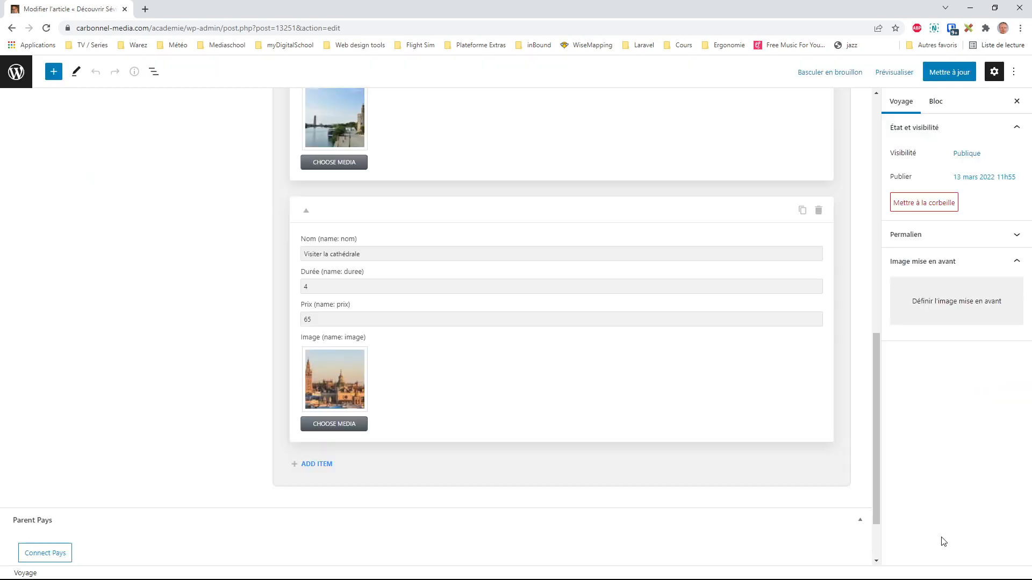
key(ctrl+s)
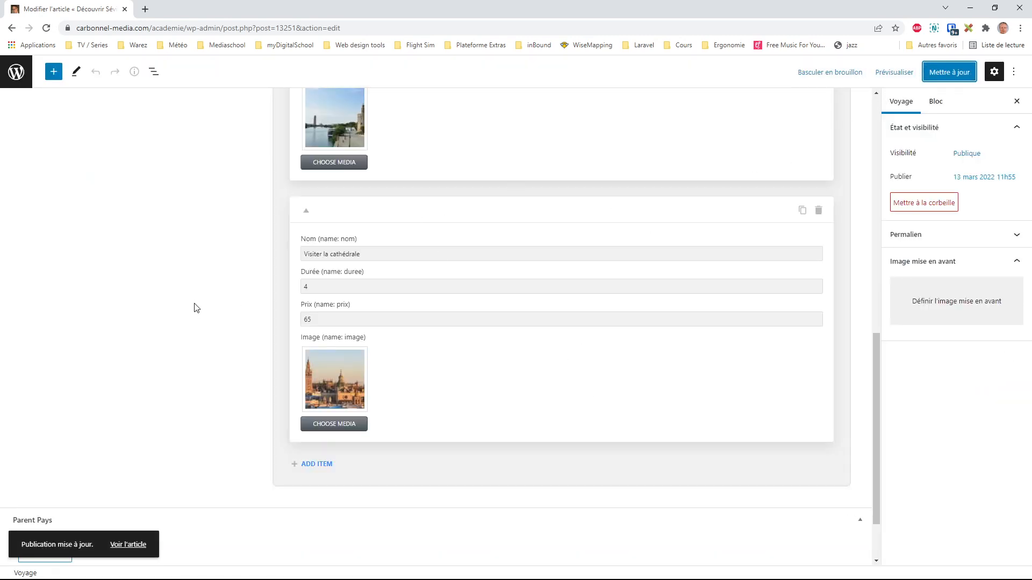
click(949, 72)
View the published Découvrir Séville page from the trips list and open its Single Voyage template in Elementor
click(16, 74)
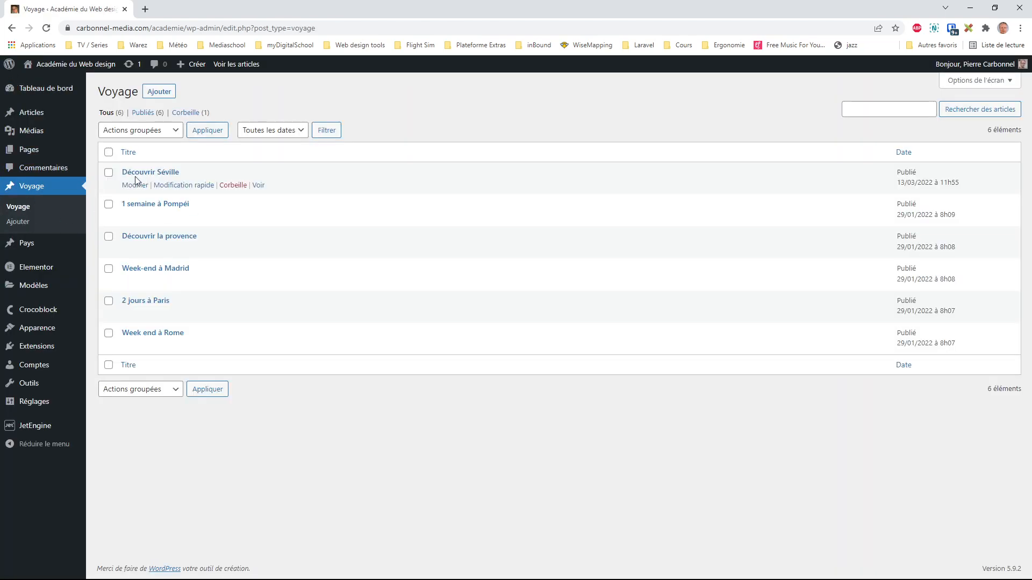
click(259, 185)
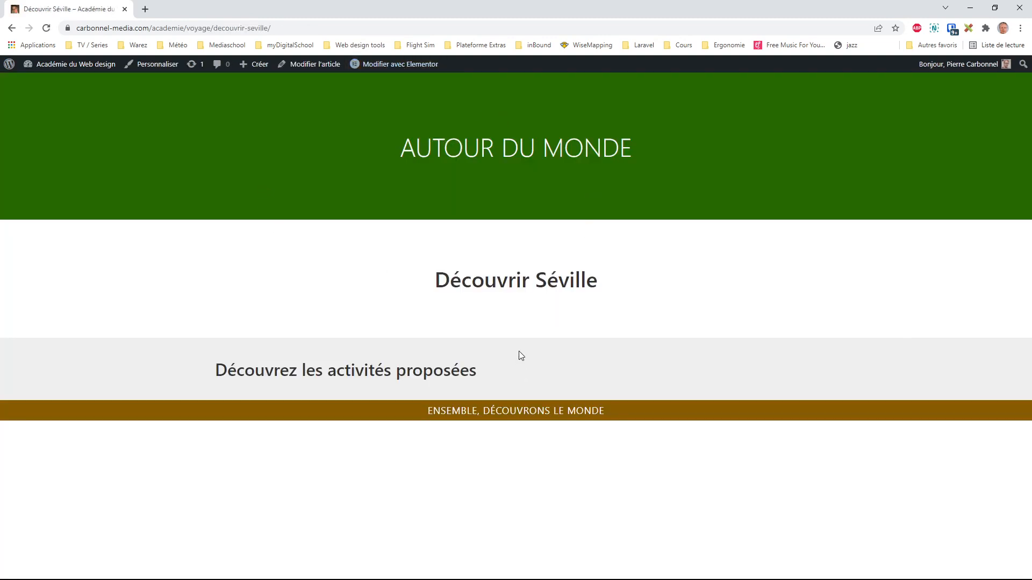
mouse_move(409, 60)
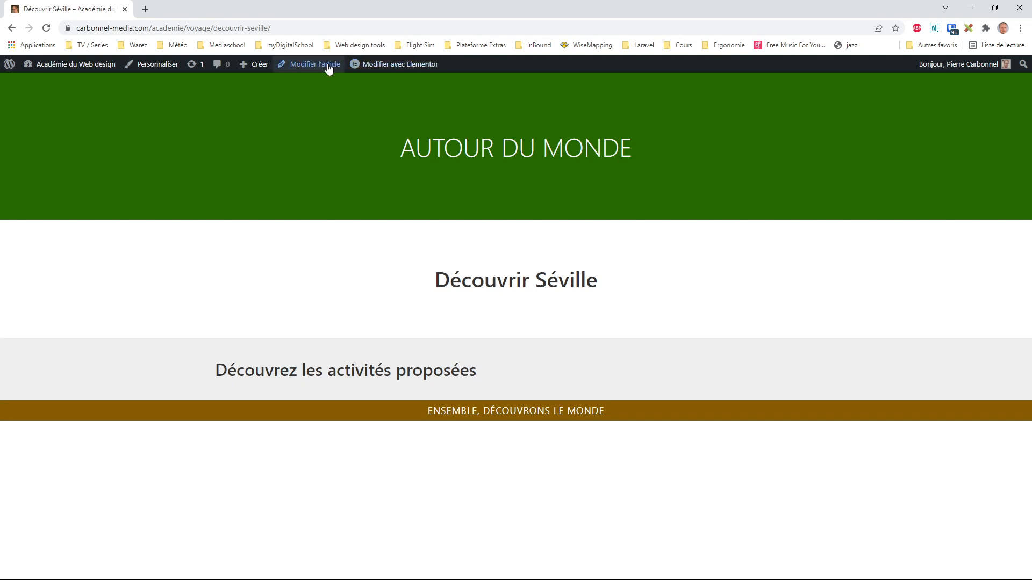
mouse_move(378, 63)
click(378, 101)
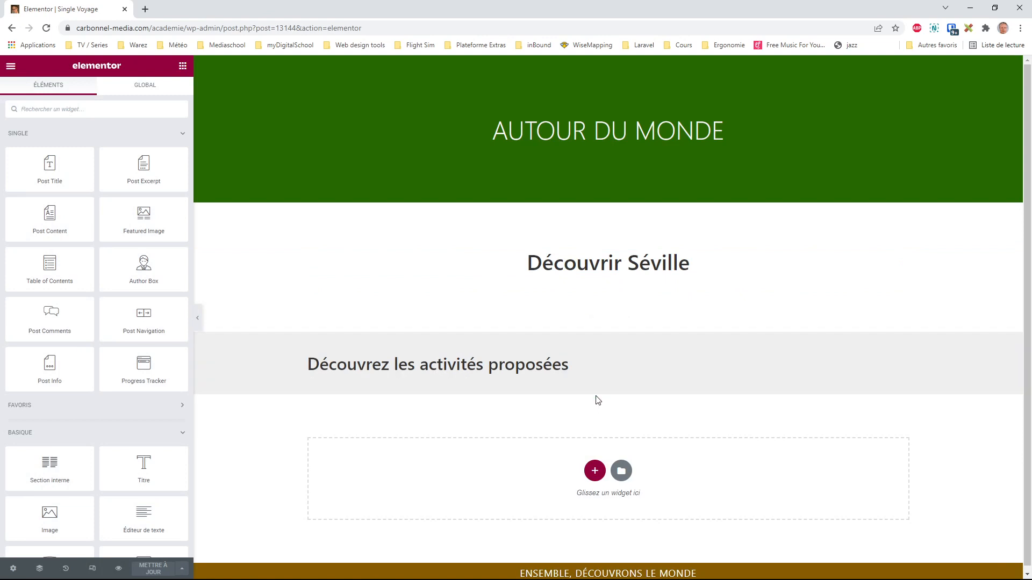
Find the Dynamic Repeater widget and place it under the heading "Découvrez les activités proposées"
click(118, 107)
text(repea)
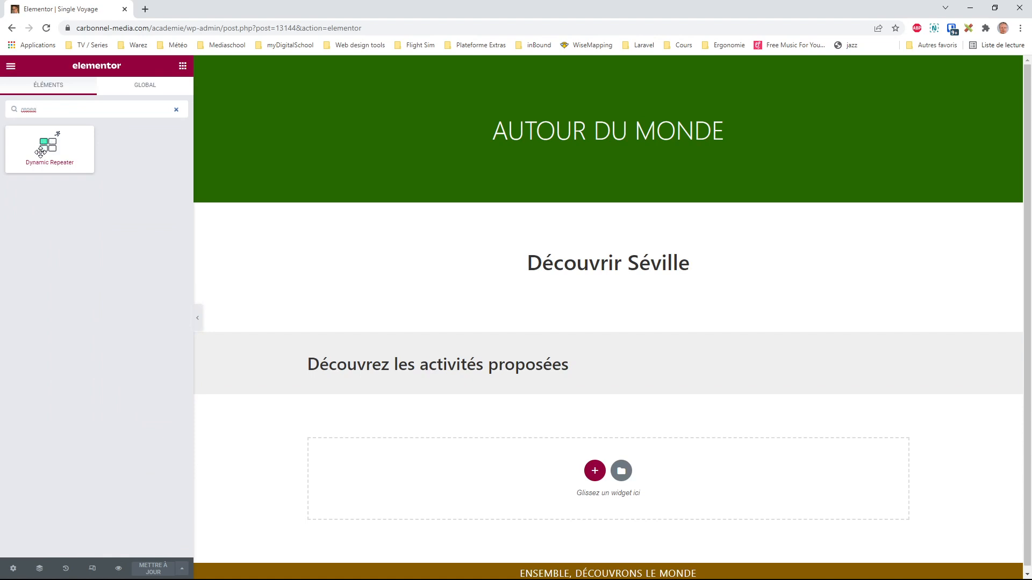
drag(40, 152, 451, 383)
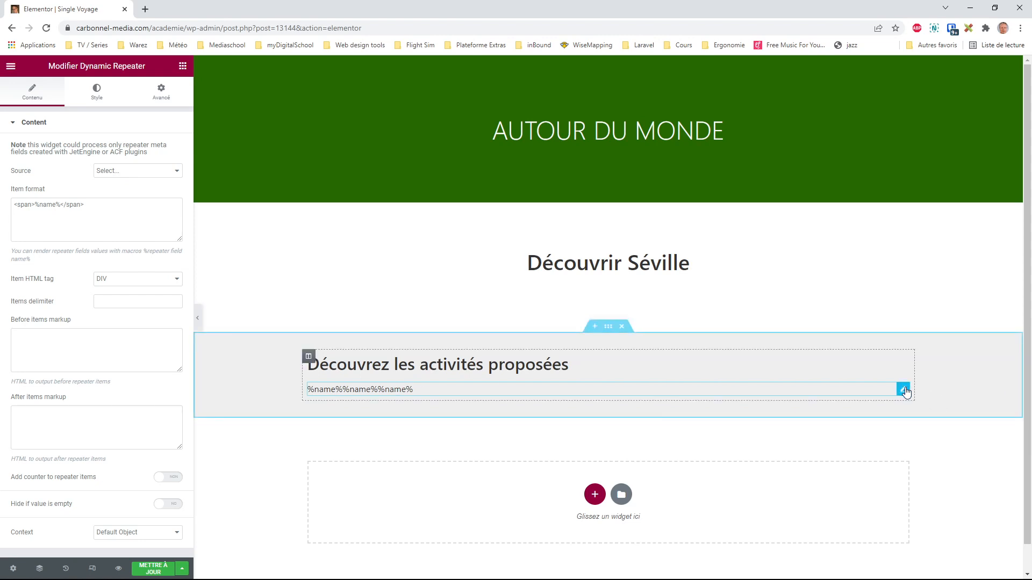
Set the Dynamic Repeater's source to activité and its item format to <span>%nom%</span>
click(150, 173)
click(146, 191)
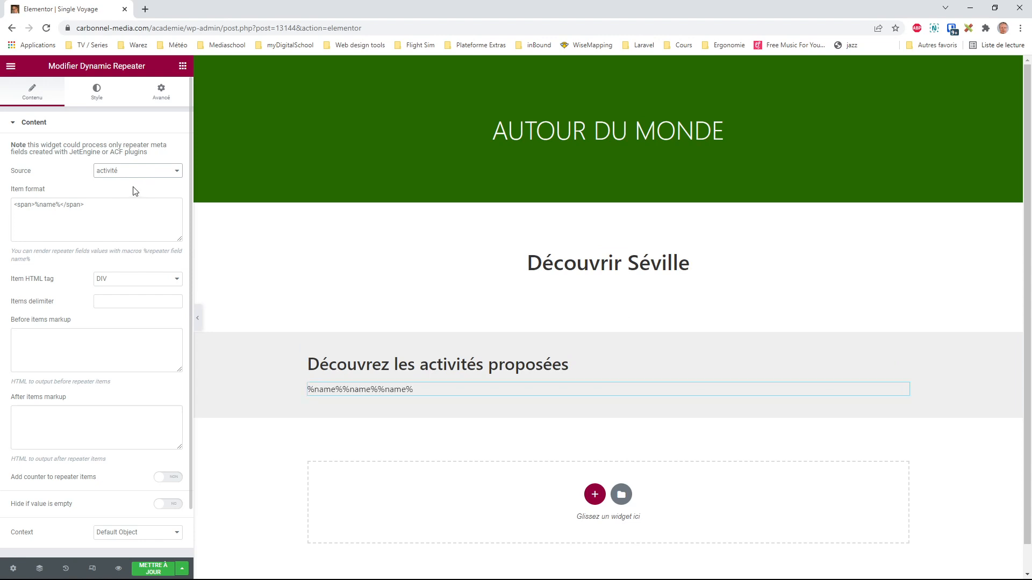
double_click(44, 206)
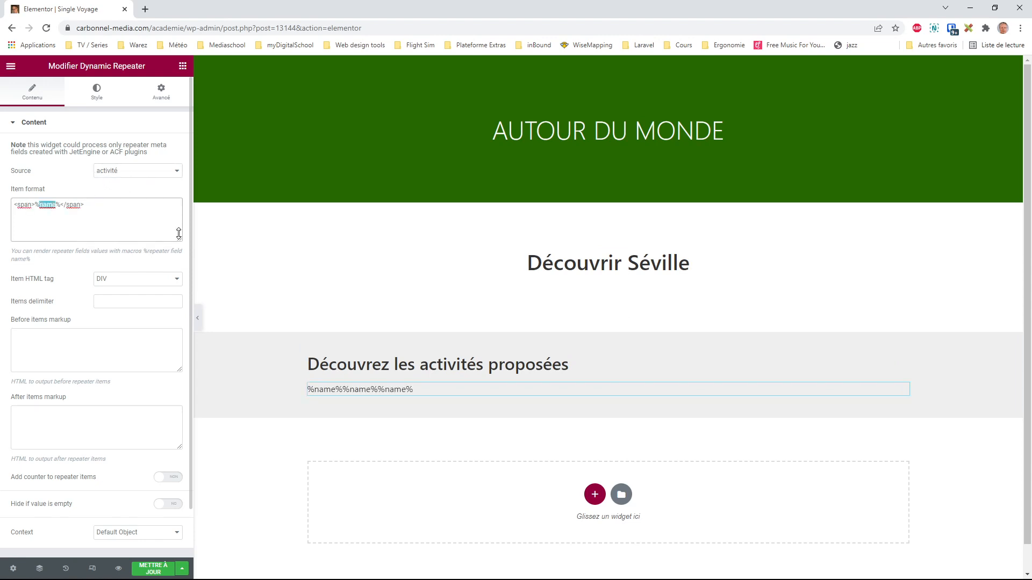
text(nom)
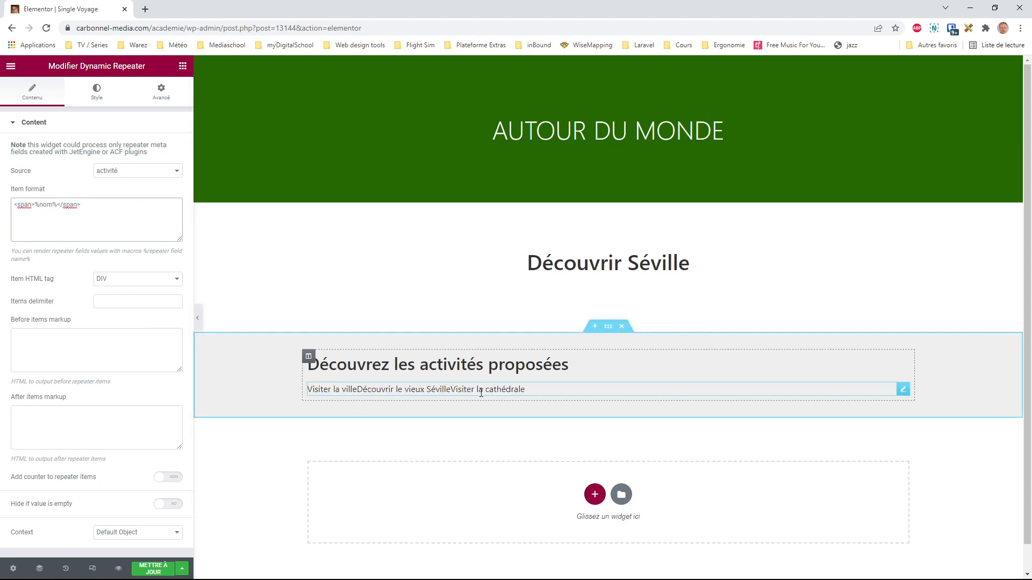
Duplicate the name line in the item format and change the second line to <span>%prix%</span>
drag(80, 205, 8, 207)
key(ctrl+c)
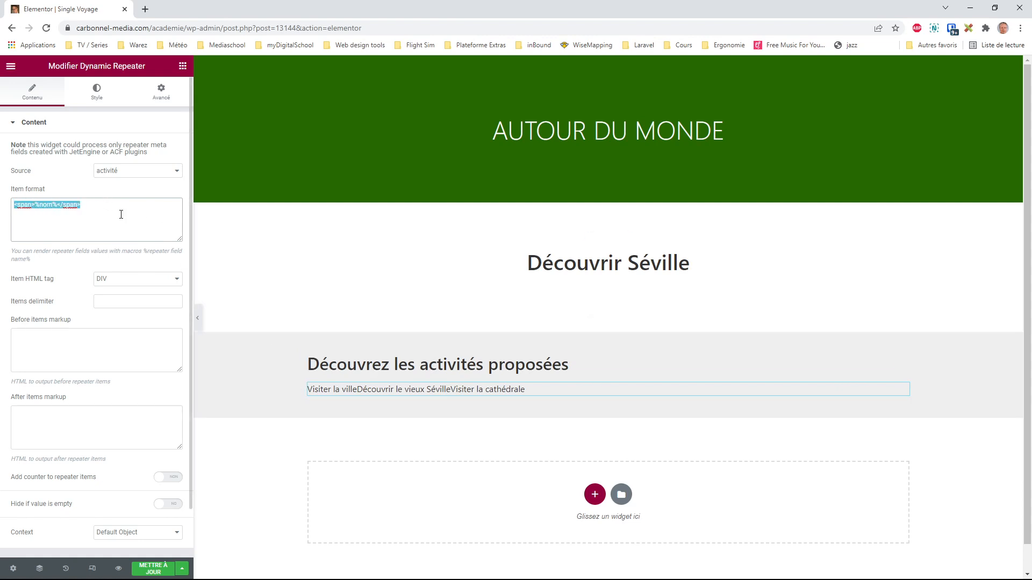
click(110, 203)
key(Return)
key(ctrl+v)
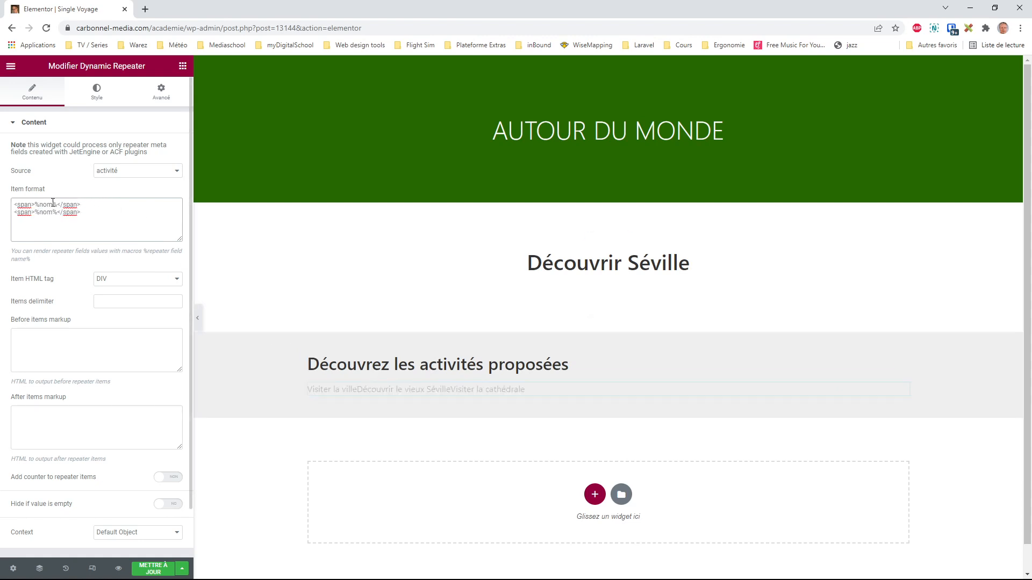
double_click(43, 214)
text(prix)
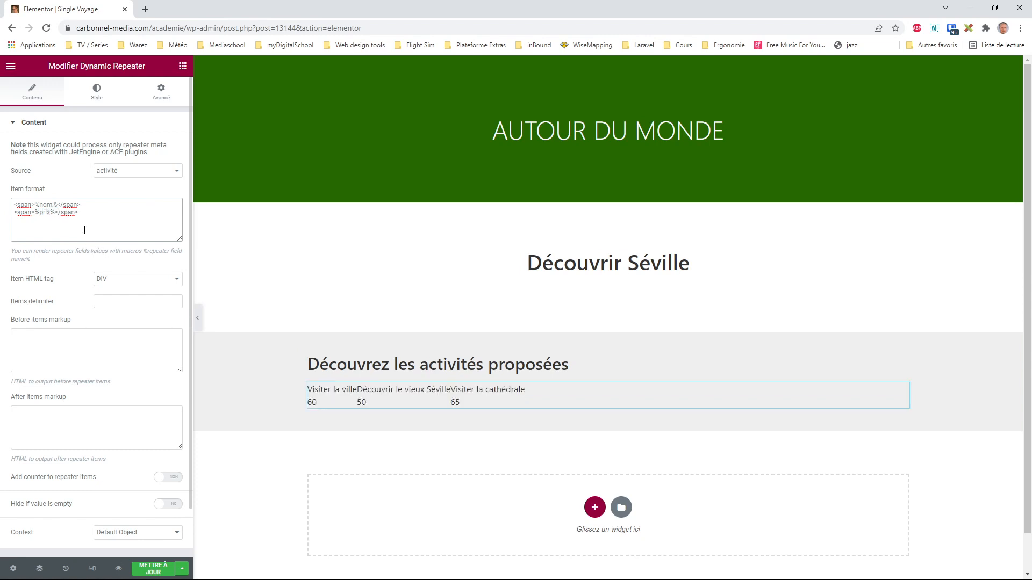
Add a third line <span>%duree%</span> to the repeater's item format
key(Return)
key(ctrl+v)
double_click(46, 220)
text(duree)
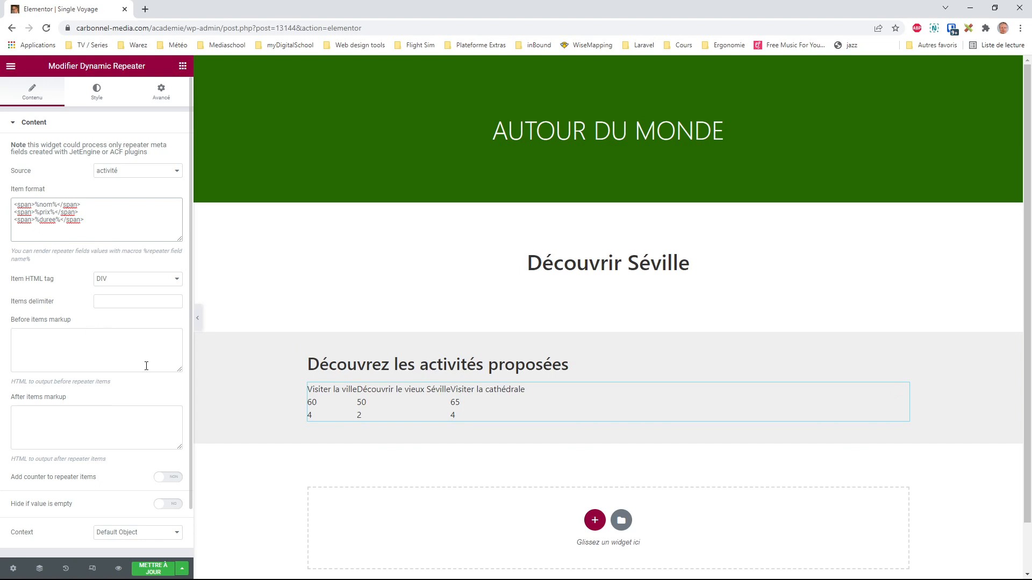
Preview the vertical direction for the repeater items and set the direction to Horizontal
click(95, 92)
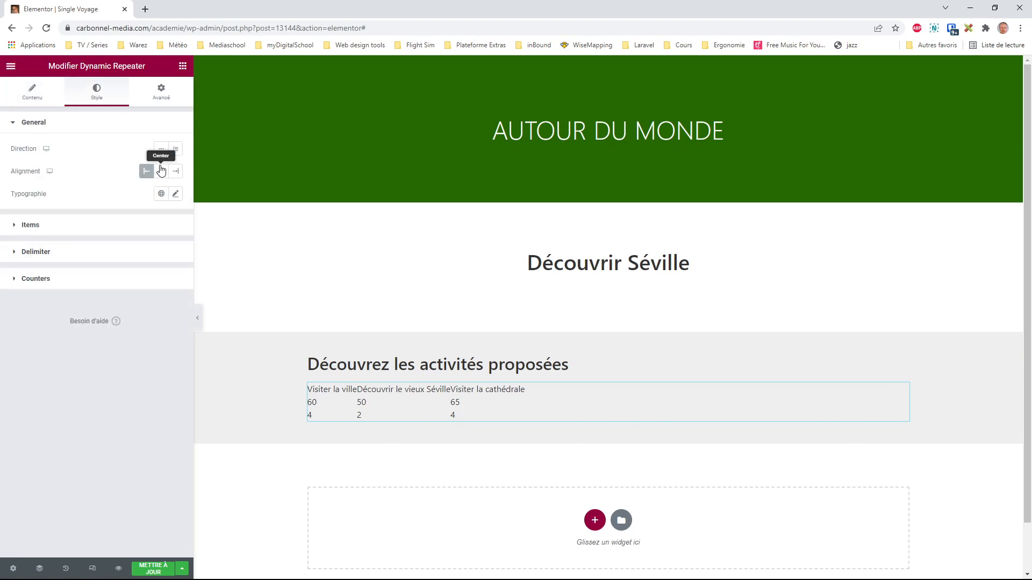
click(175, 149)
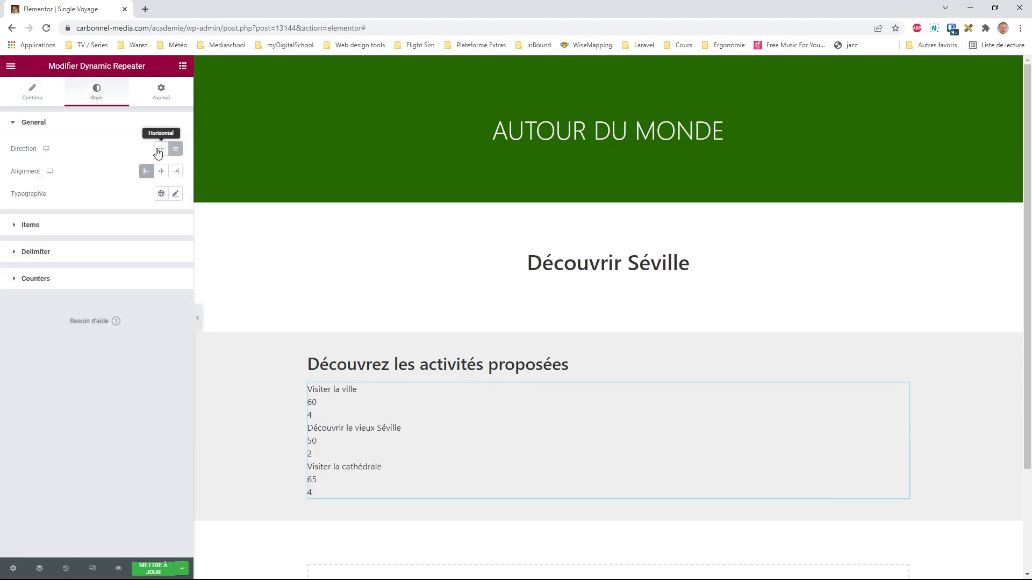
click(161, 149)
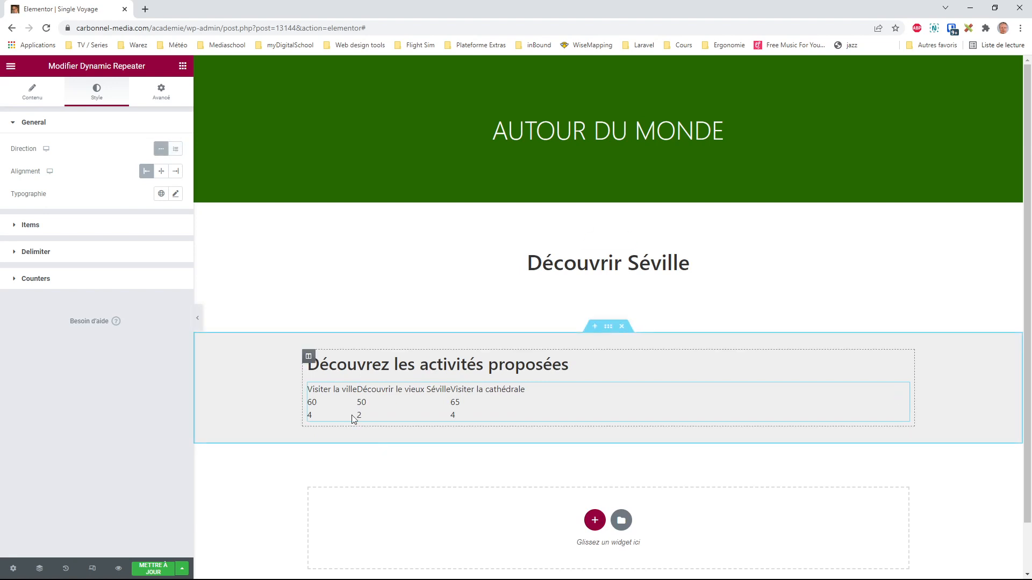
Insert a new first line with the macro %image% above the name line in the repeater's item format
click(32, 95)
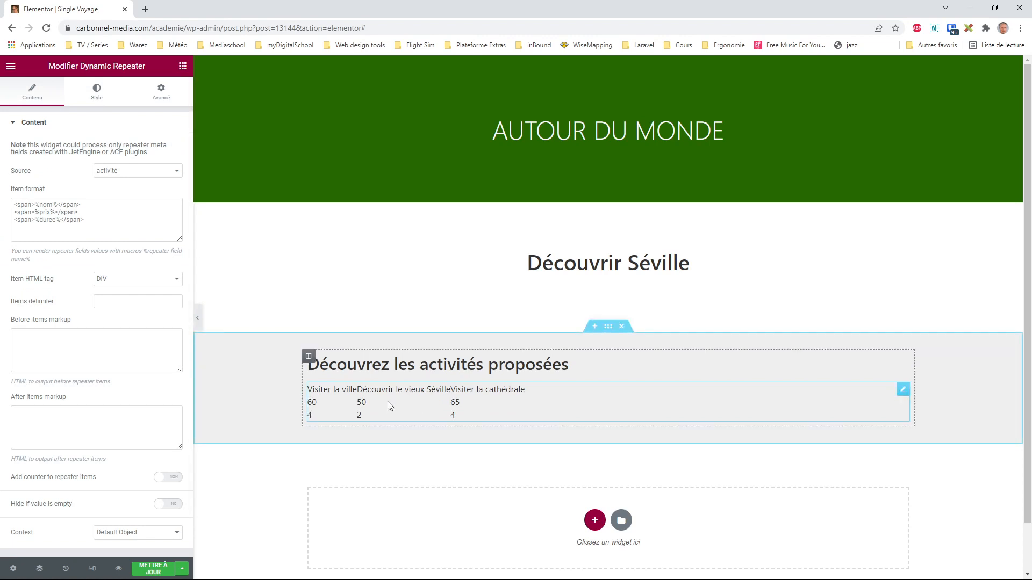
click(18, 205)
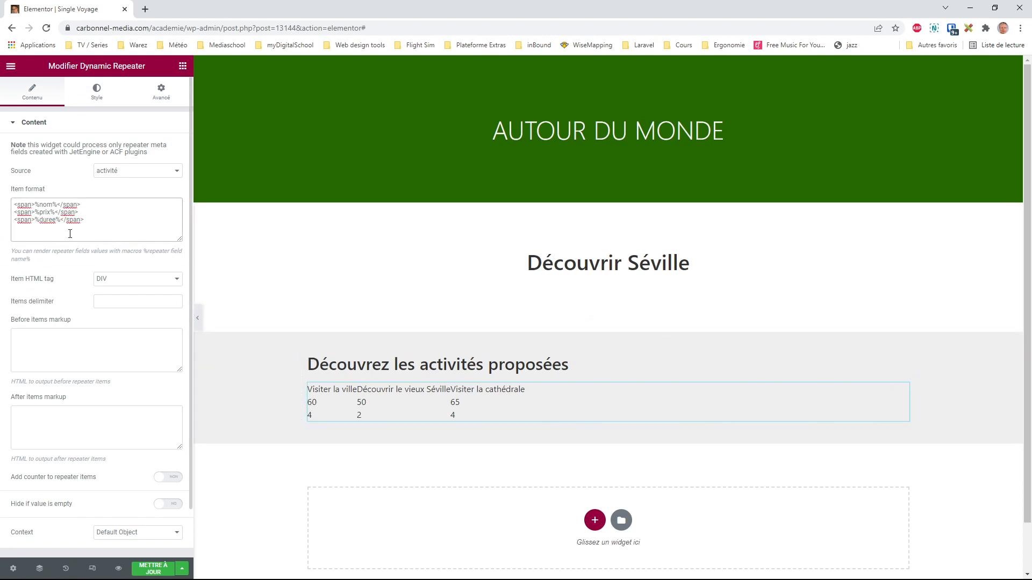
key(Return)
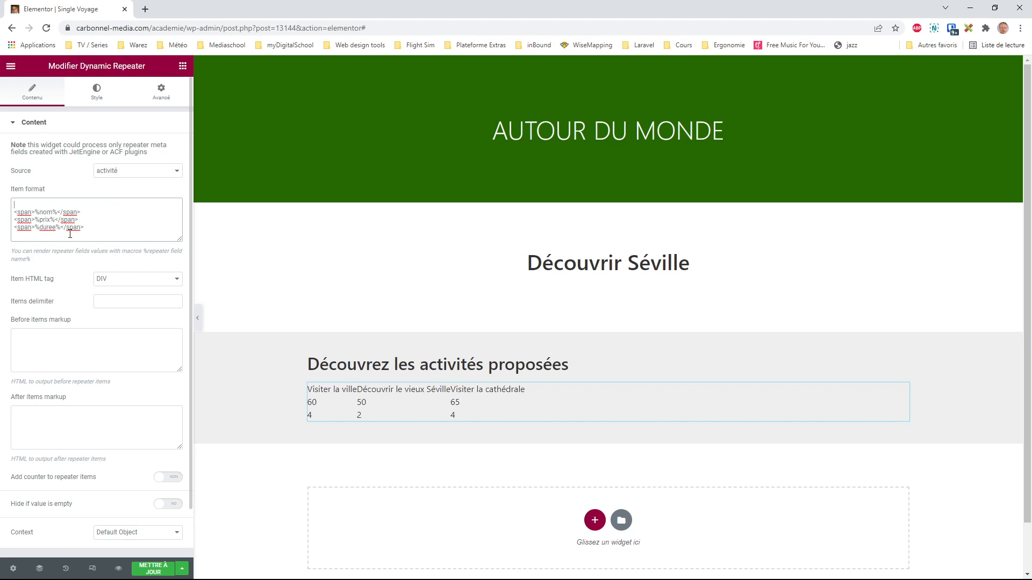
text(%image)
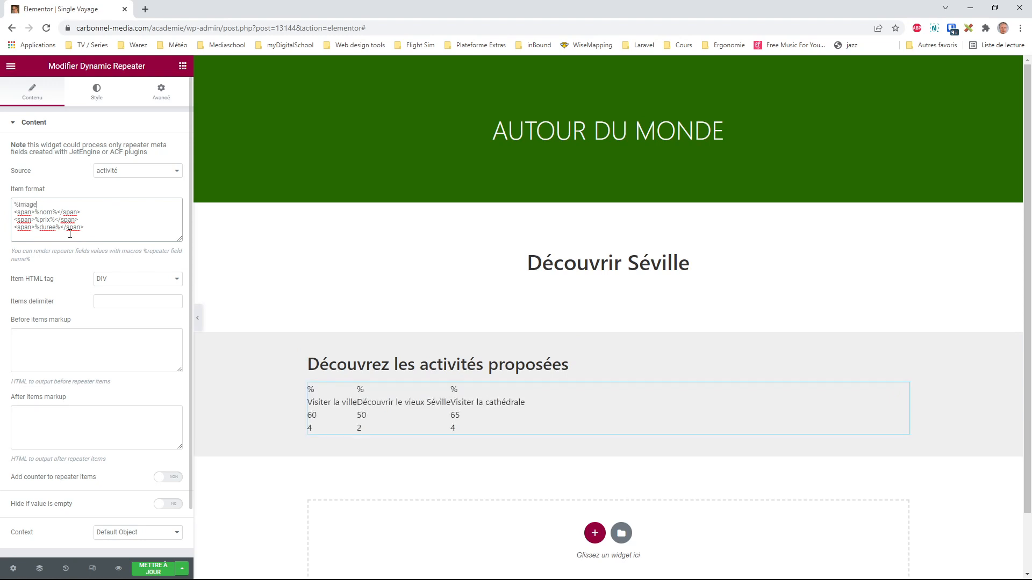
text(%)
drag(44, 204, 16, 203)
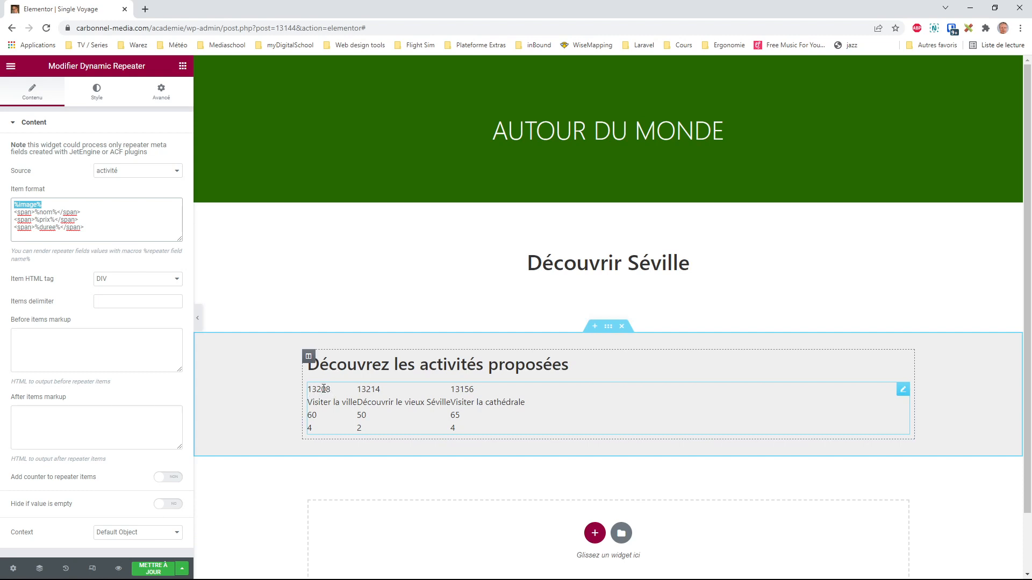
Rewrite the %image% line of the item format as the start of an image tag, <img src="%image|img_url%
click(49, 206)
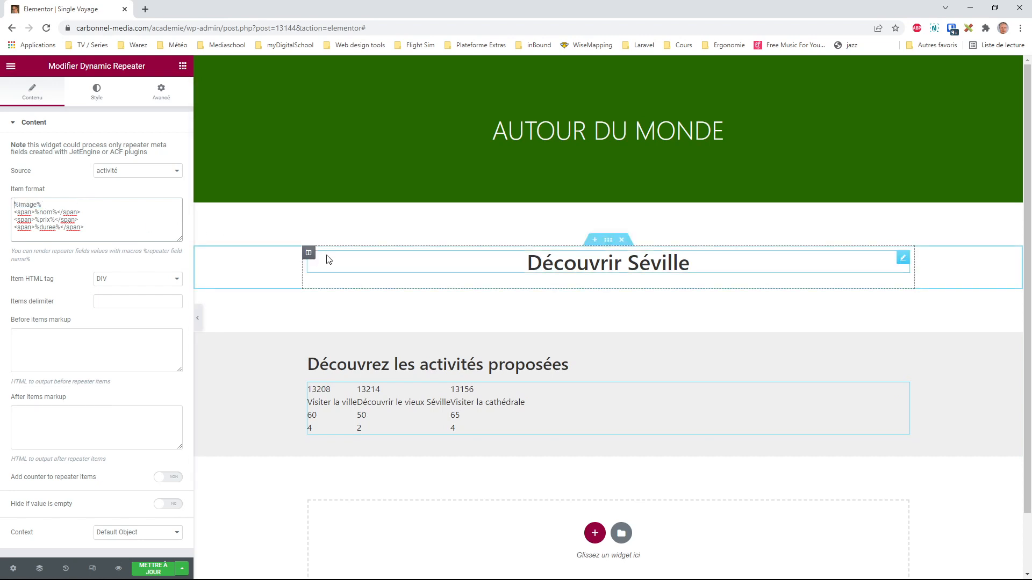
text(<img)
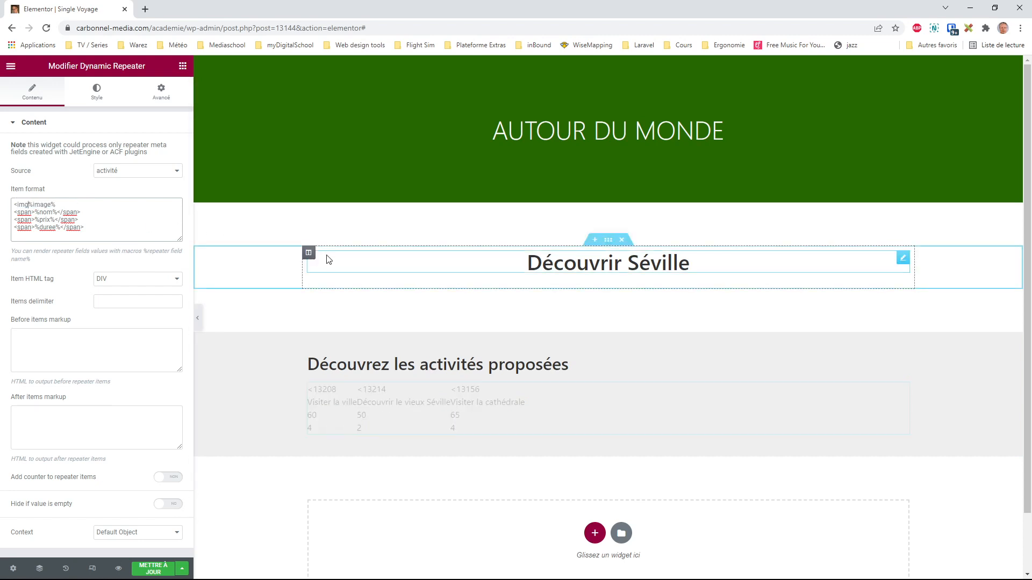
text( src=)
text(')
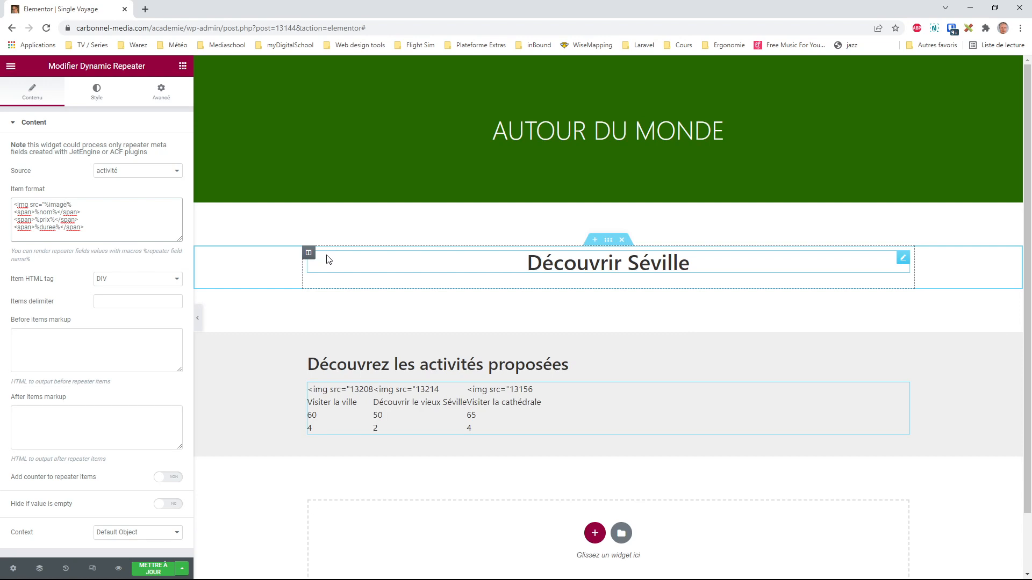
text(|)
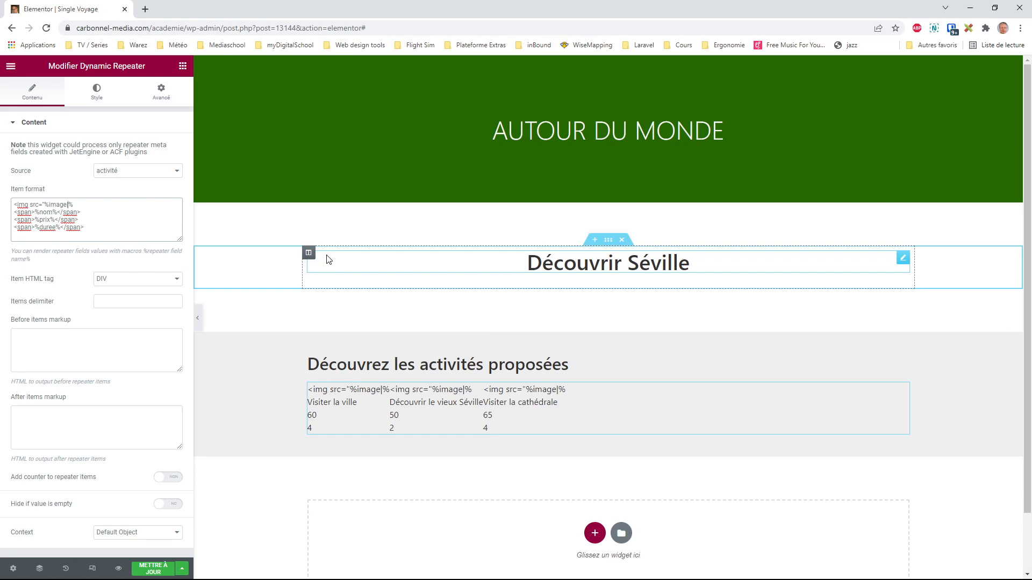
text(img_)
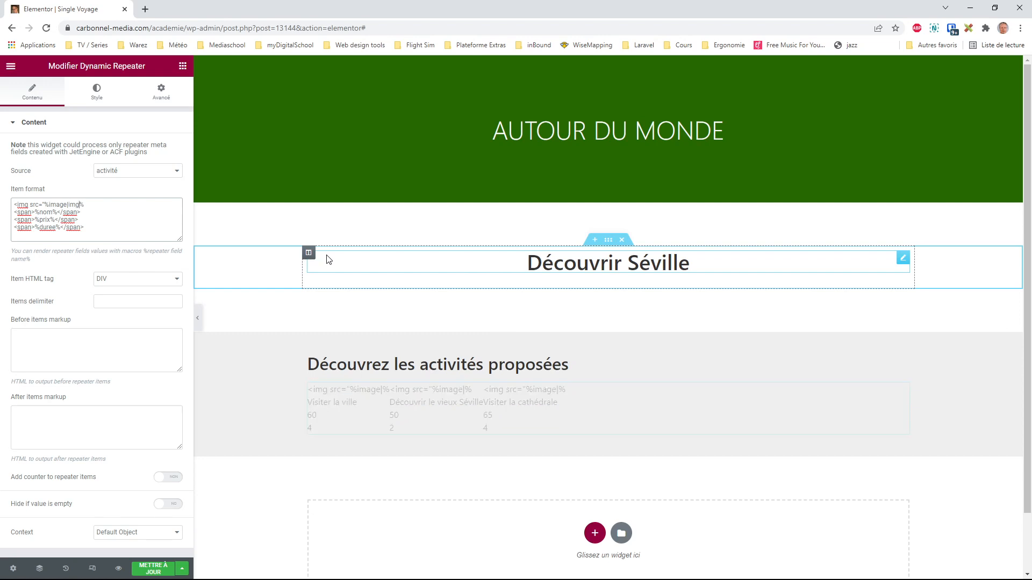
text(url)
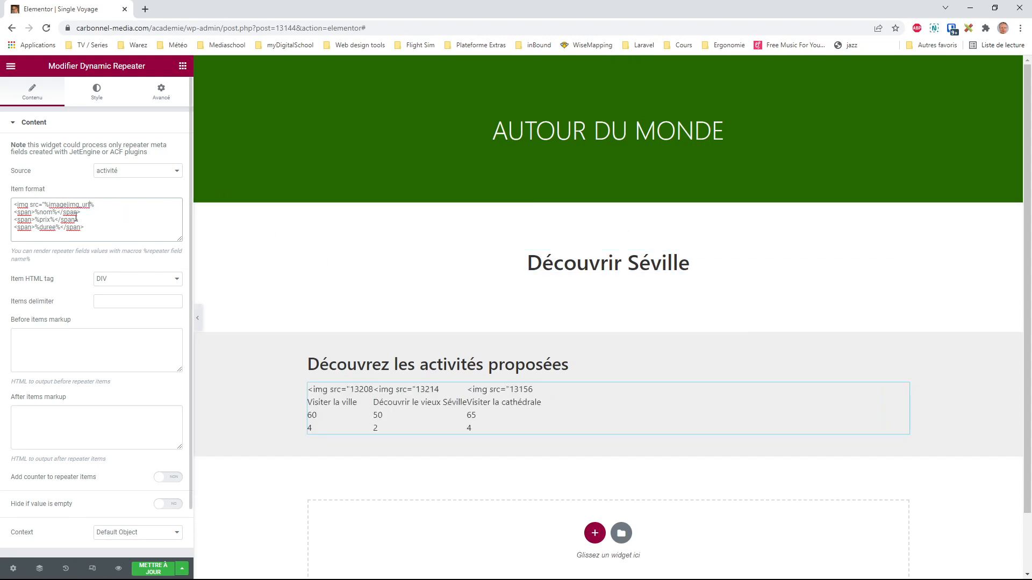
Search Google for jetengine macros and look up the image URL macro under Macros for Repeater in Crocoblock's JetEngine Macros Guide
key(ctrl+t)
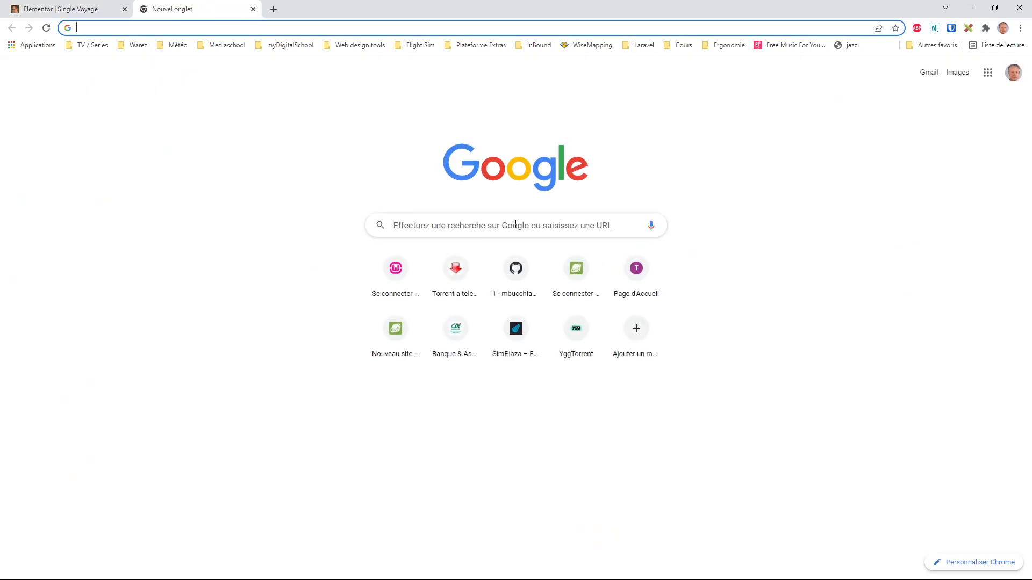
click(515, 224)
text(jetengine)
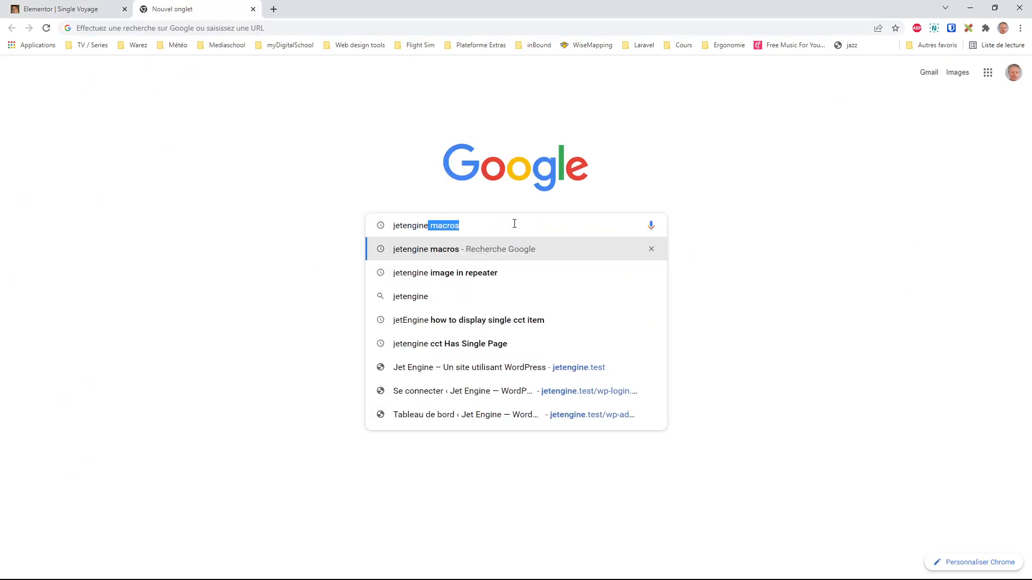
key(Return)
click(159, 175)
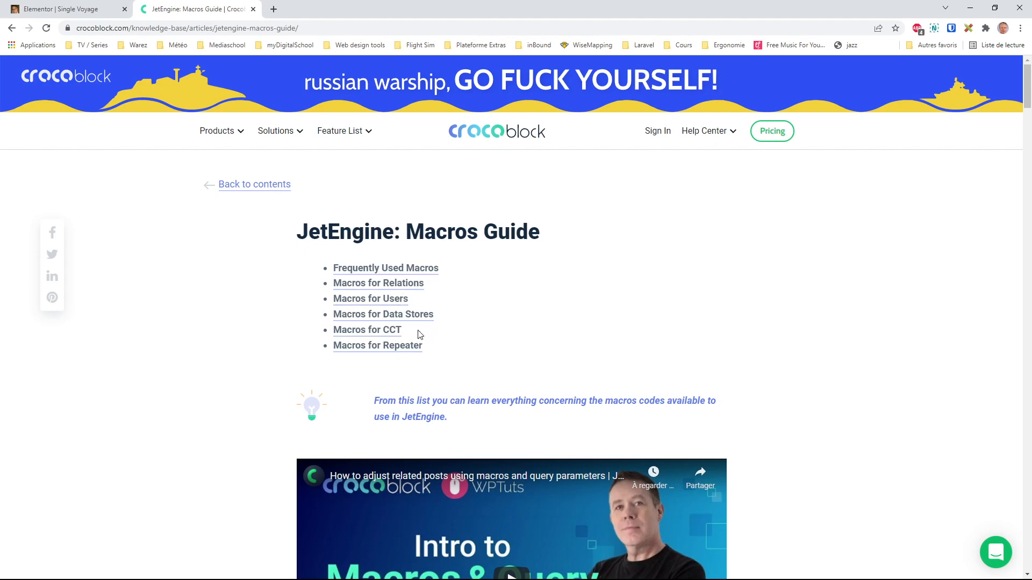
click(406, 348)
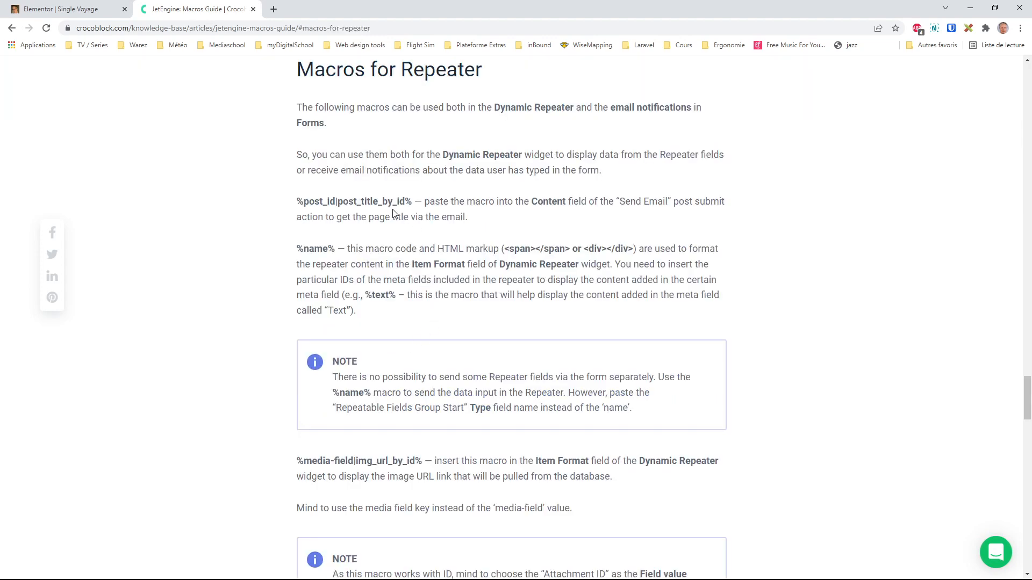
scroll(451, 267, down, 3)
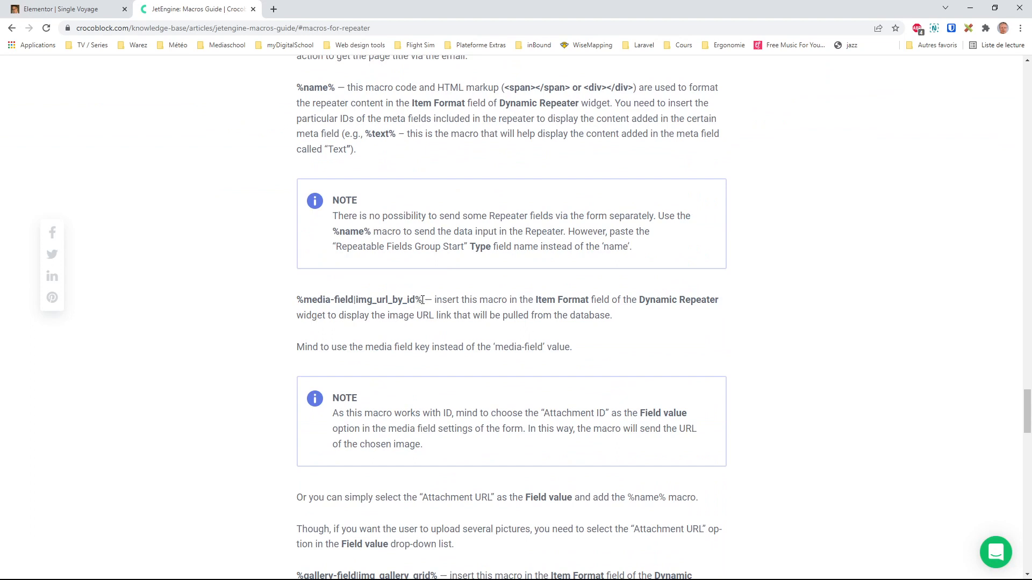
Copy |img_url_by_id% from the guide and complete the item format's image line in Elementor as <img src="%image|img_url_by_id%">
drag(423, 300, 355, 299)
key(ctrl+c)
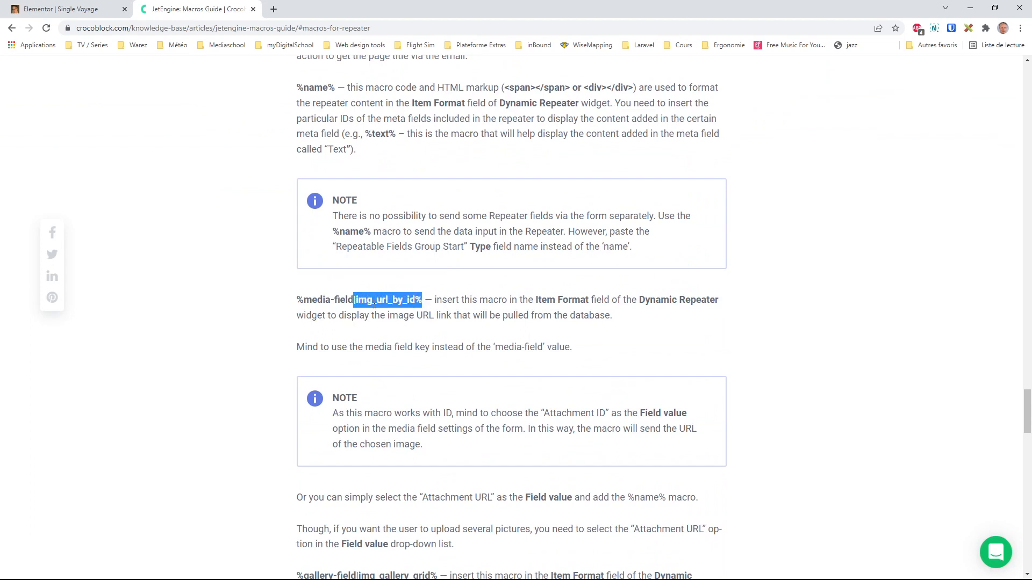
click(107, 9)
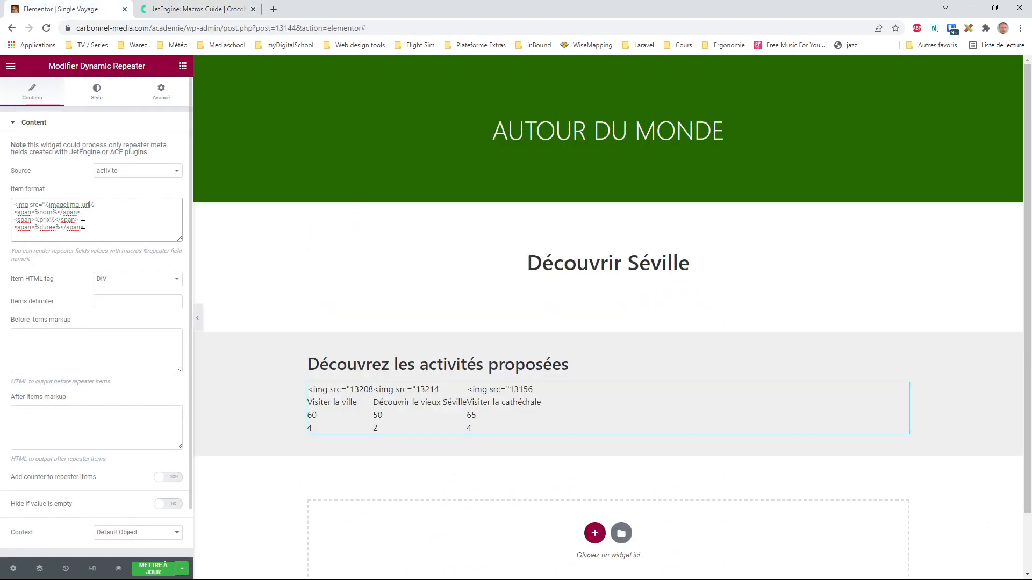
drag(68, 203, 95, 205)
key(ctrl+v)
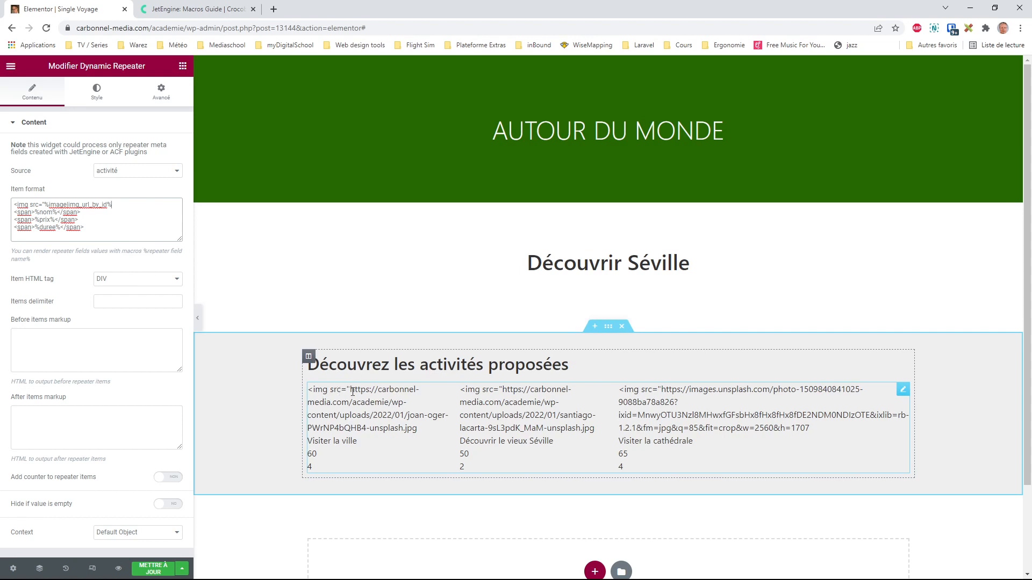
text(")
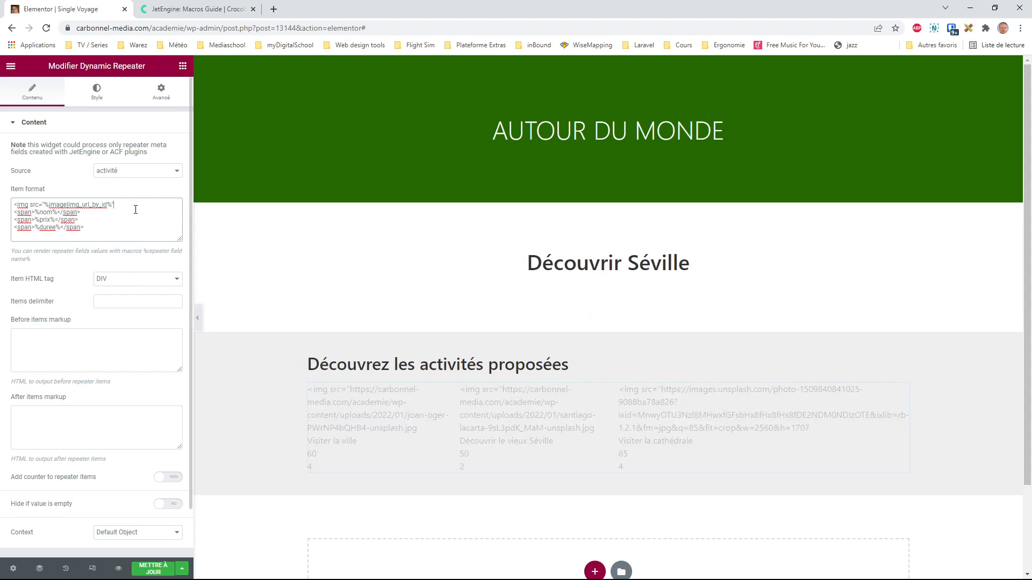
text(>)
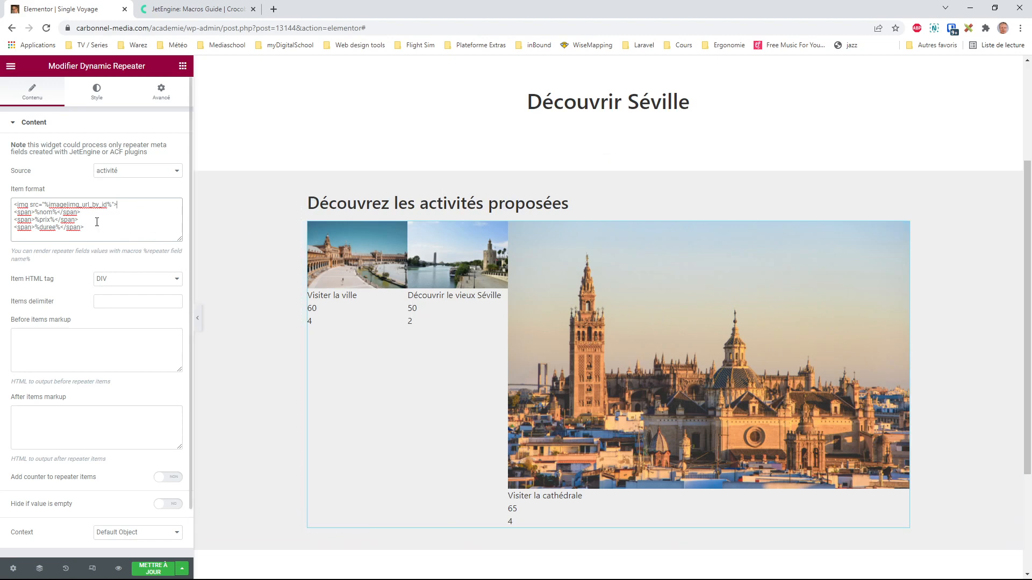
Remove the image line and the %duree% line from the item format, including the empty first line
drag(126, 204, 5, 204)
key(BackSpace)
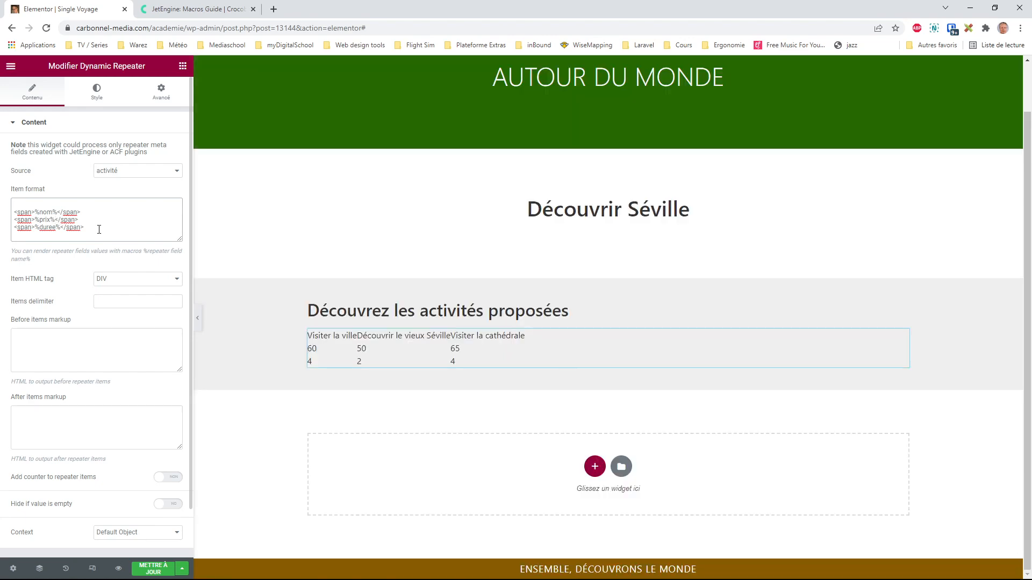
drag(99, 229, 6, 230)
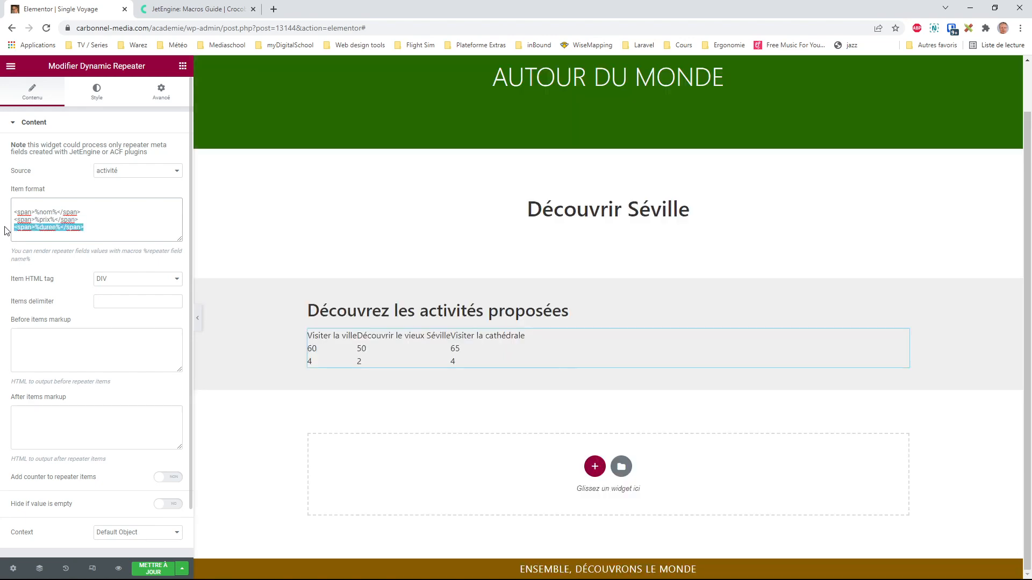
key(BackSpace)
click(35, 202)
key(Delete)
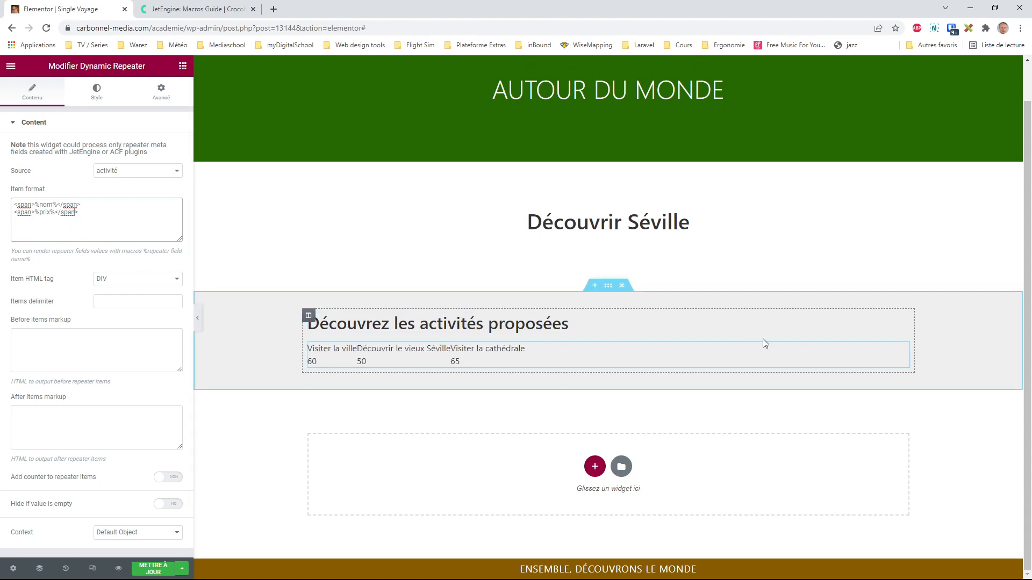
Delete the Dynamic Repeater widget under the Découvrez les activités proposées heading and update the template
right_click(521, 356)
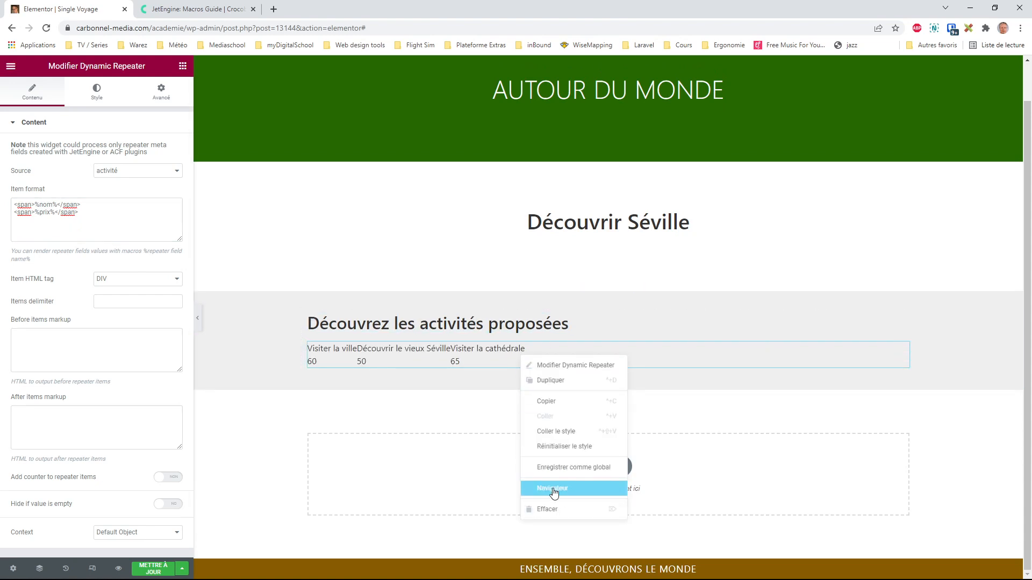
click(554, 508)
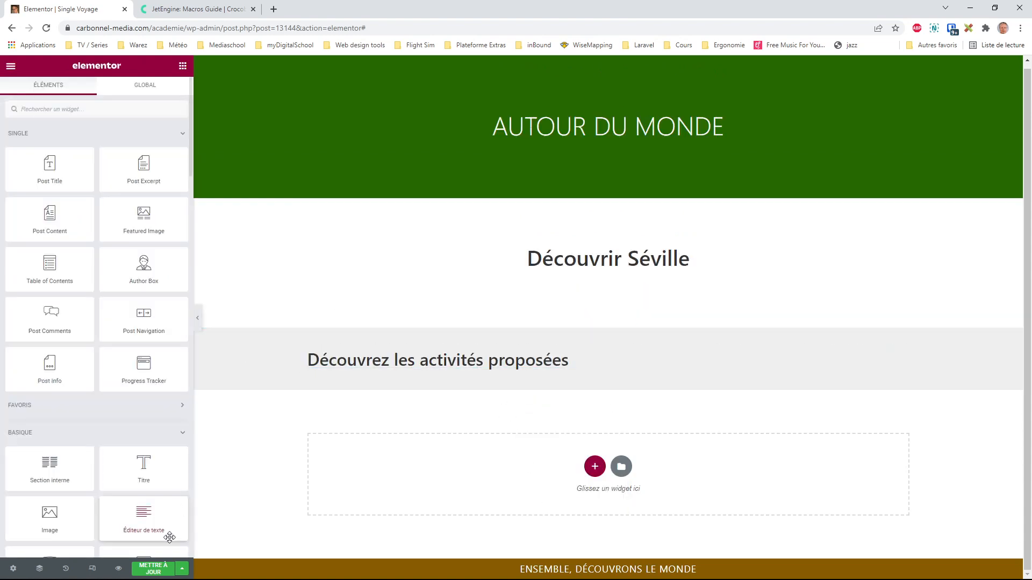
click(153, 569)
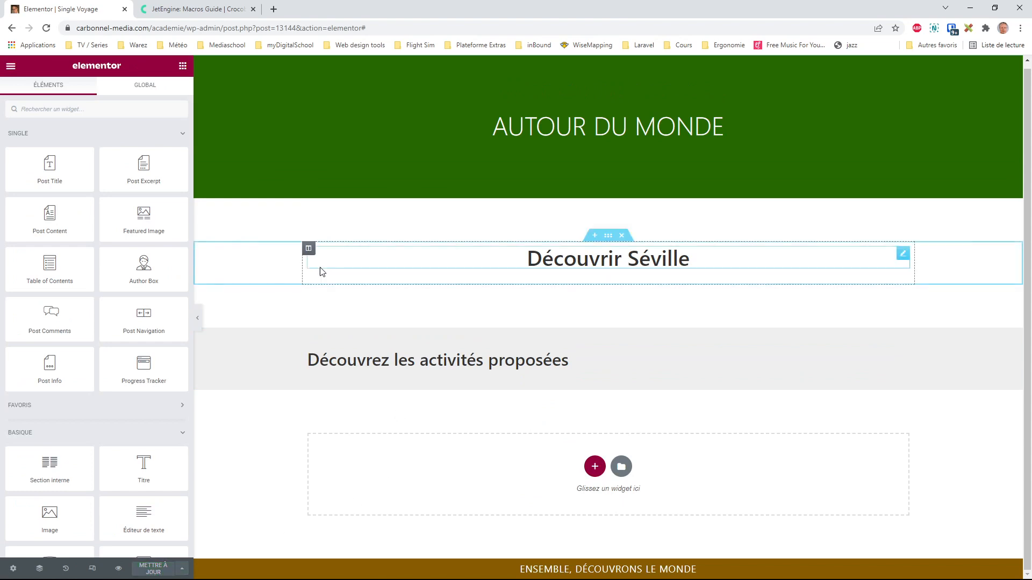
Leave the Elementor editor for the WordPress admin and start a new JetEngine listing item
click(10, 68)
click(72, 252)
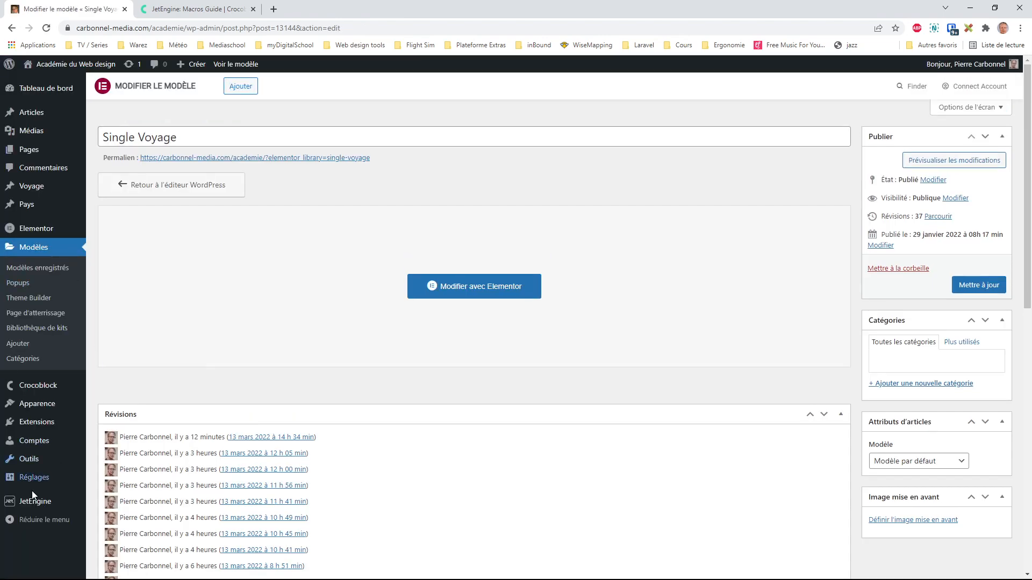
mouse_move(34, 502)
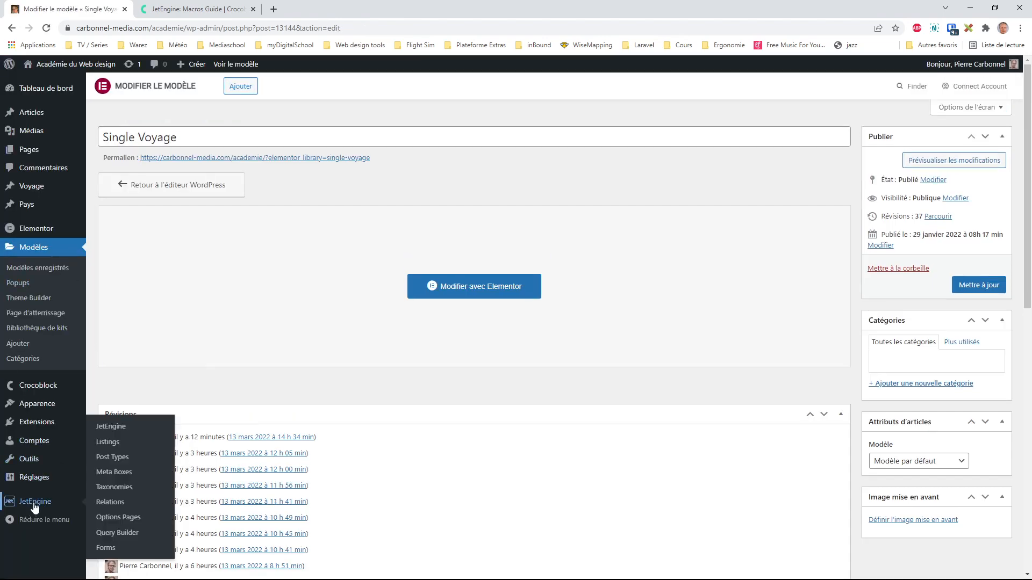
click(112, 442)
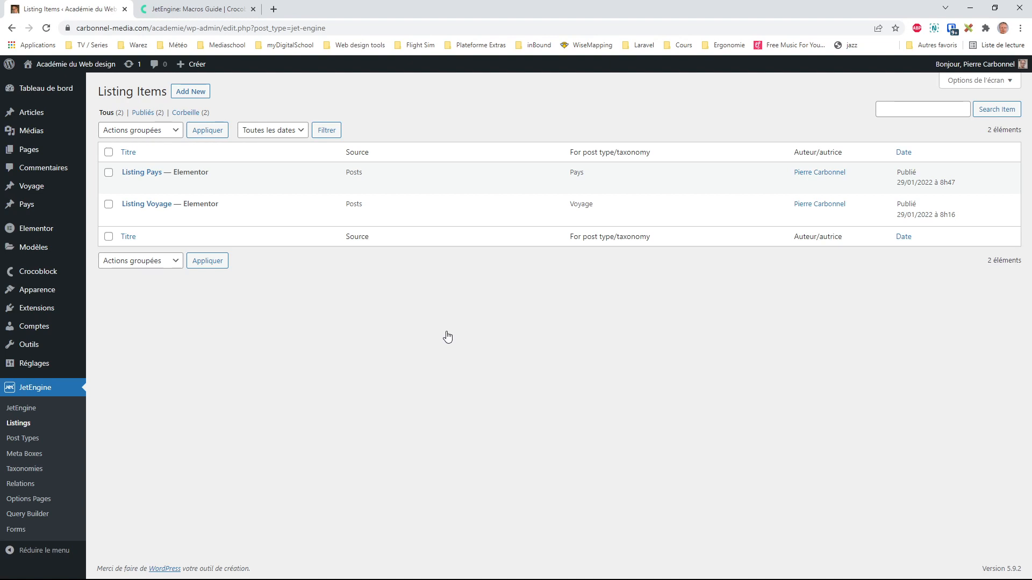
click(184, 90)
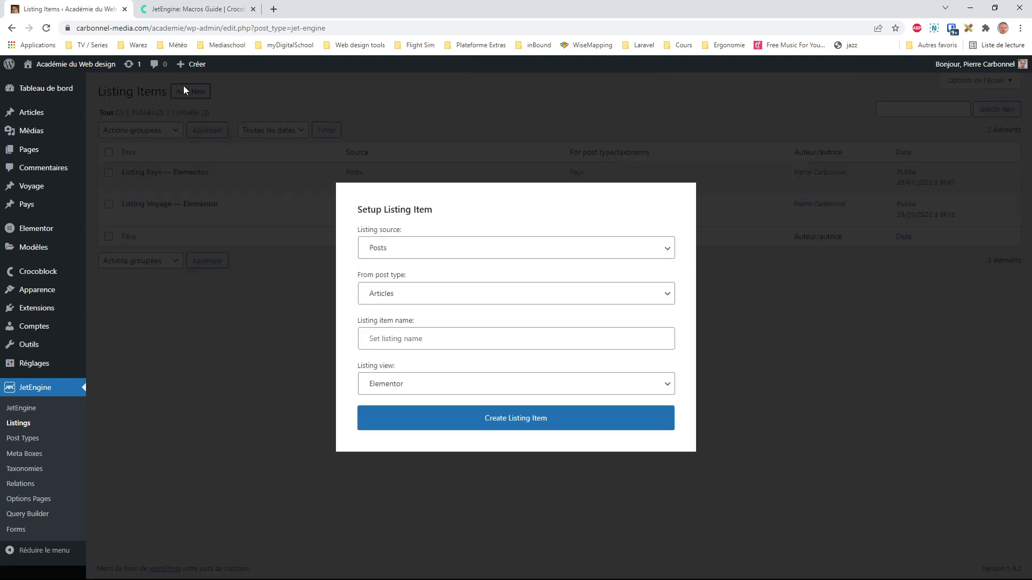
Set the listing source to Repeater Field and the post type to Voyage, keeping JetEngine as the repeater source
click(445, 250)
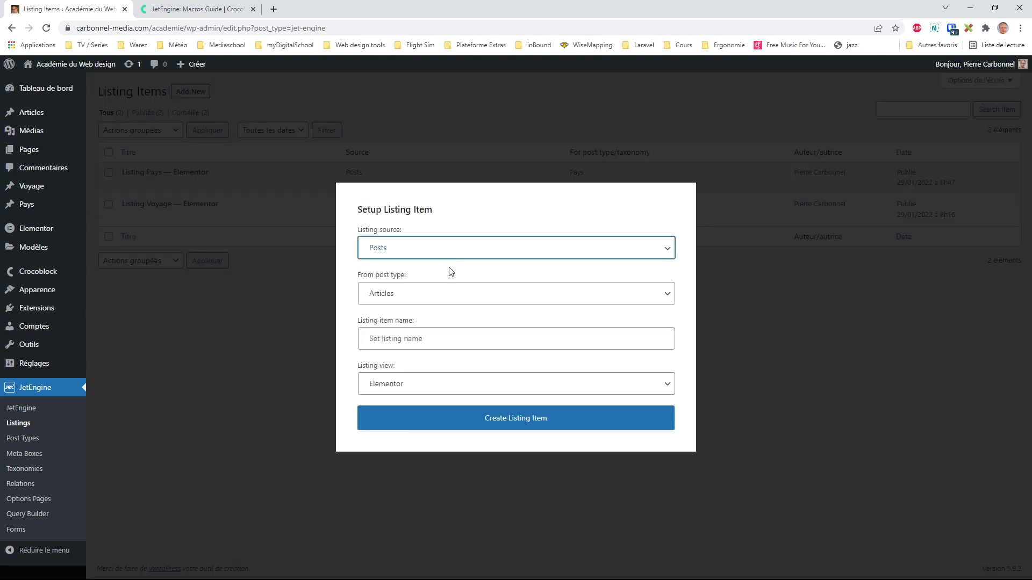
click(441, 309)
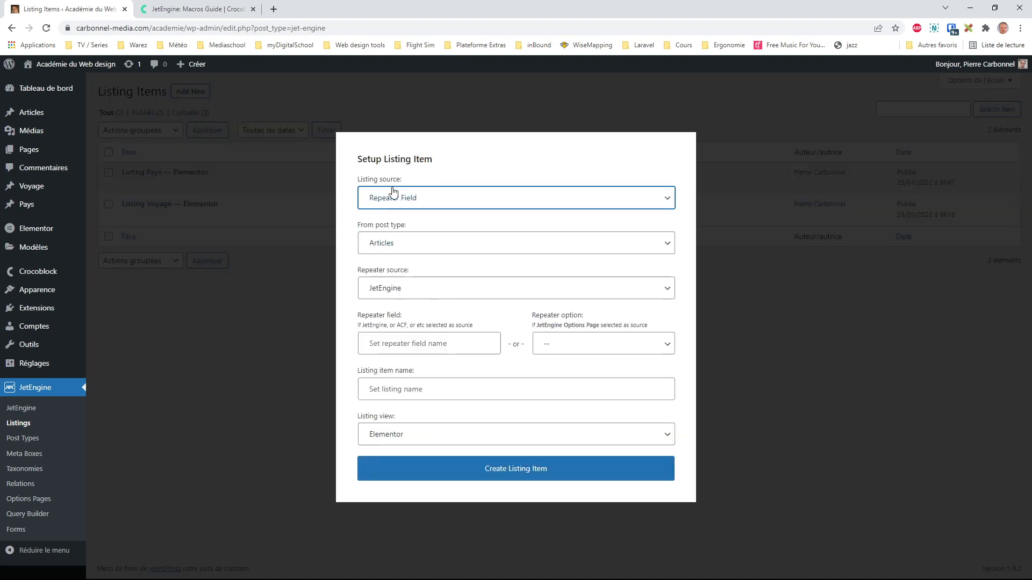
click(418, 250)
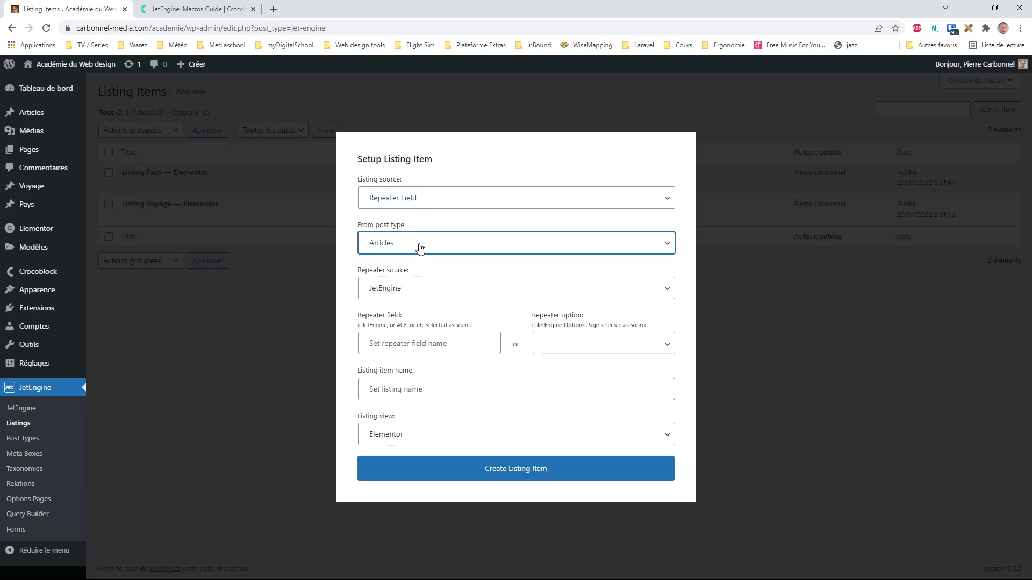
click(417, 331)
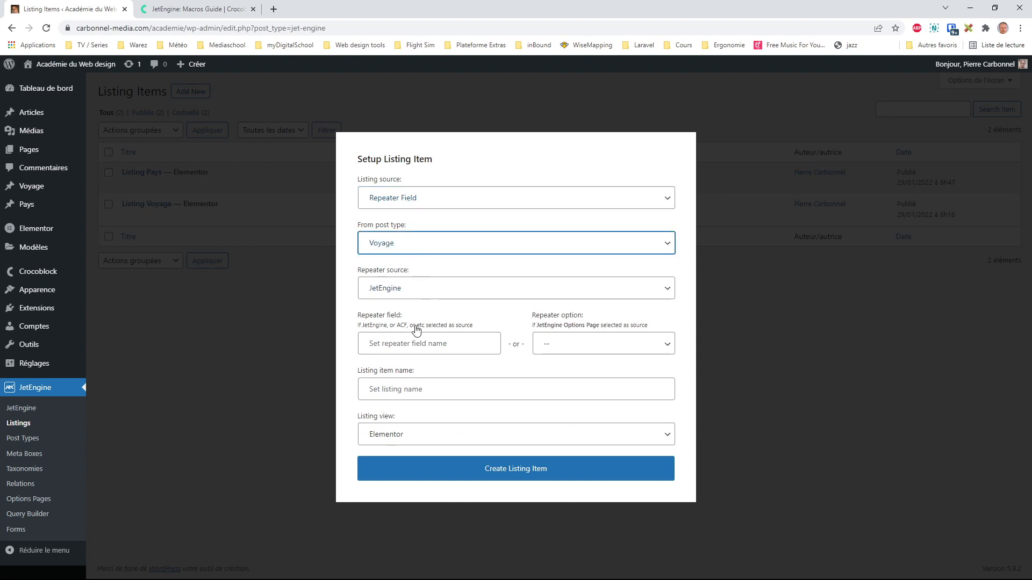
click(425, 292)
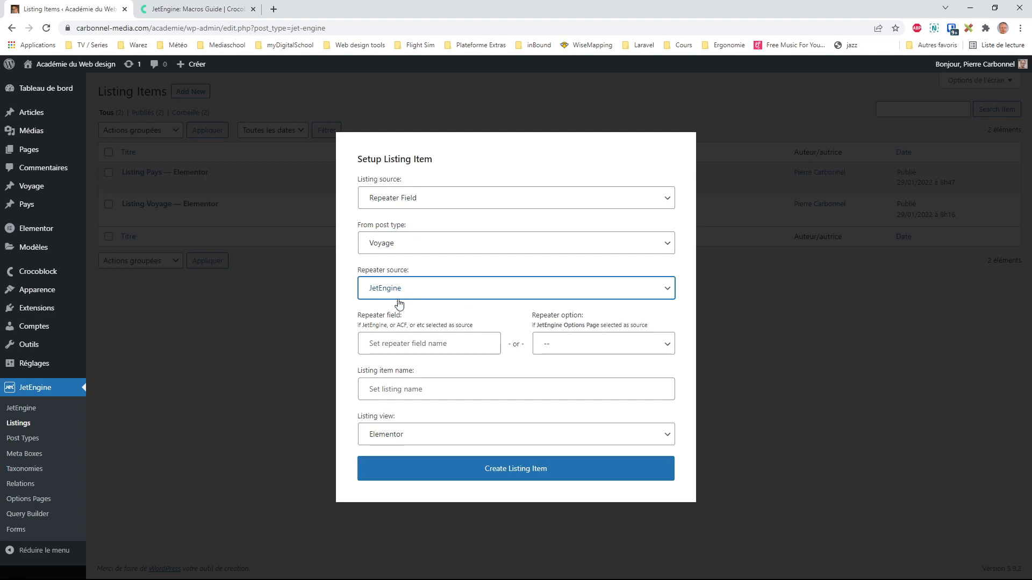
Enter activite as the repeater field and name the listing item Listing repeater activité
click(432, 343)
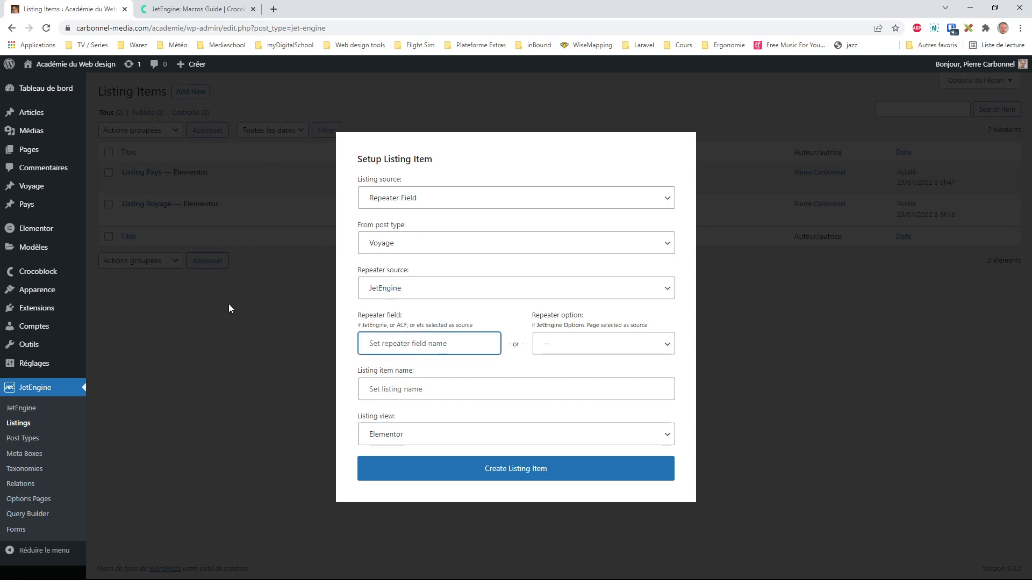
text(activite)
click(441, 392)
text(Listing repe)
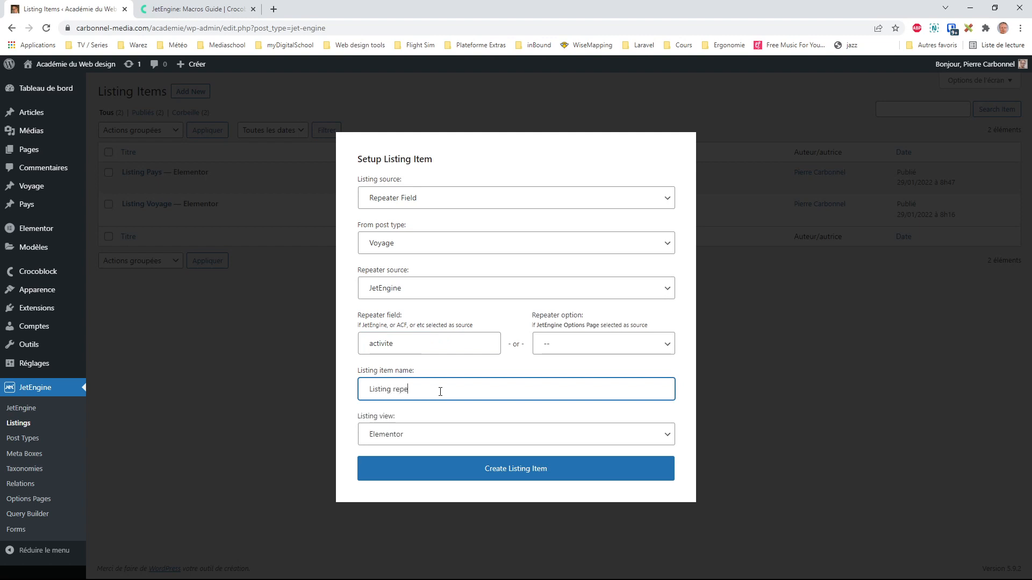
text(ater activ)
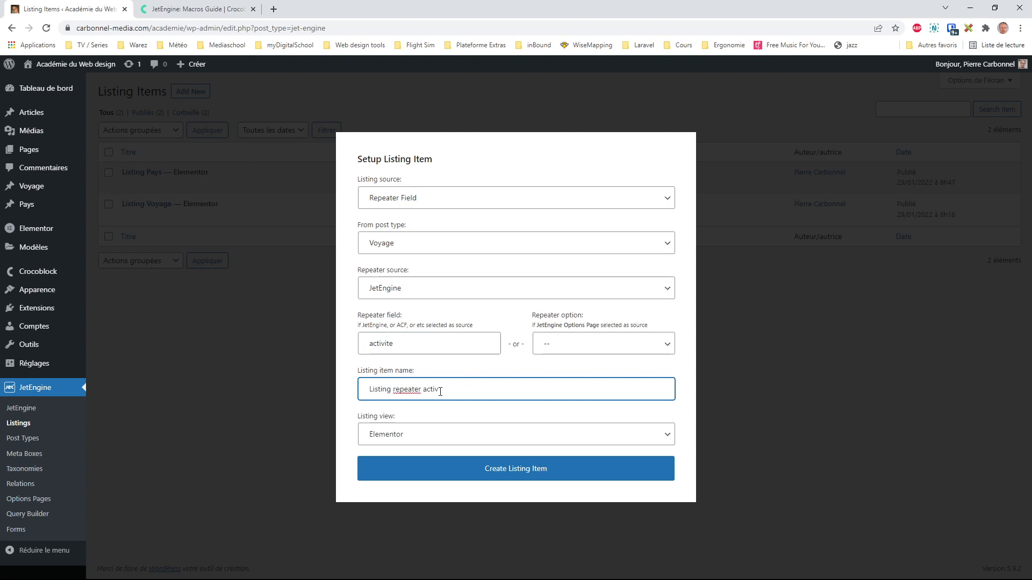
text(ité)
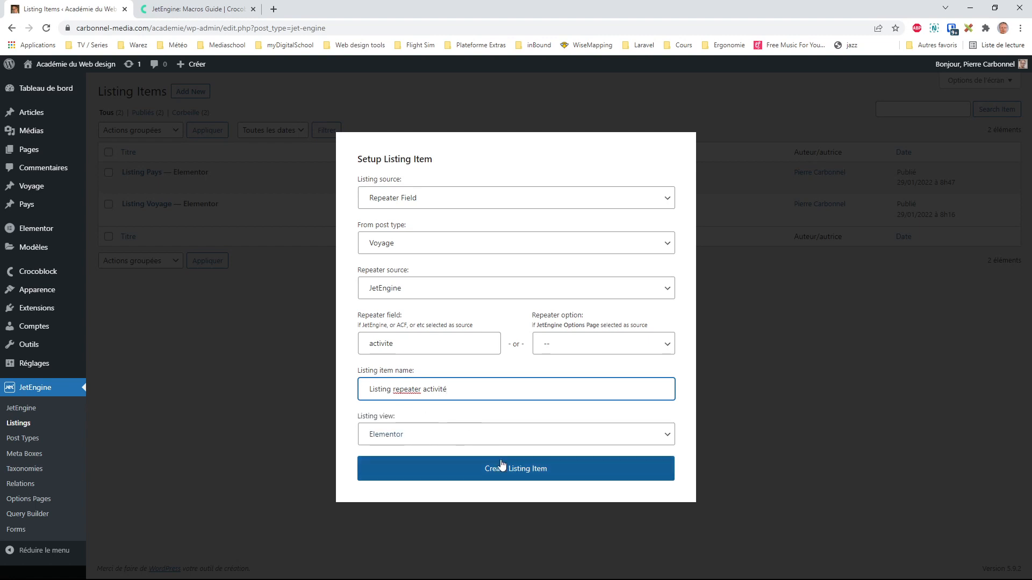
Create the listing item and open its listing settings in the Elementor editor
click(519, 475)
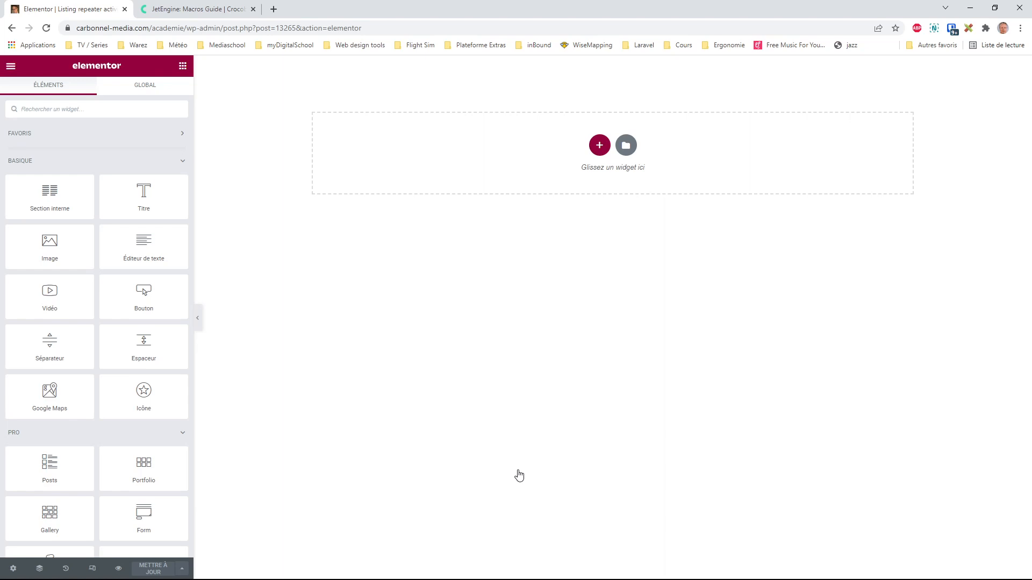
click(13, 569)
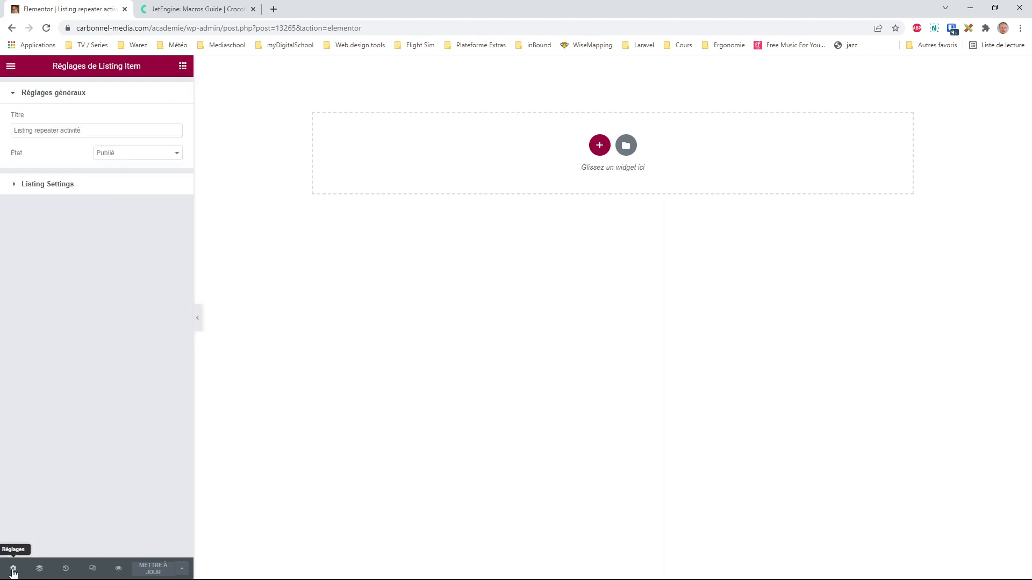
click(15, 184)
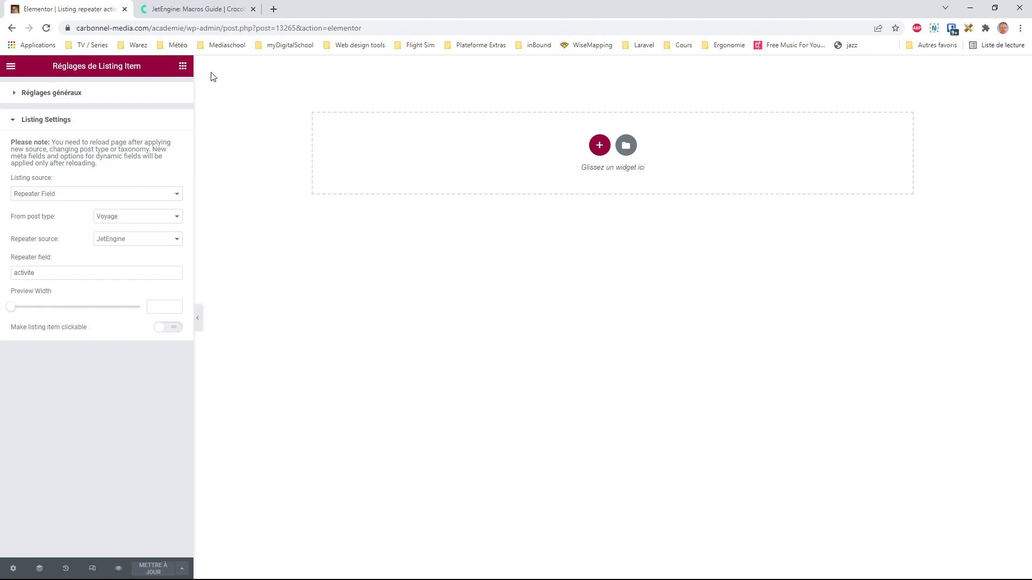
Add a Titre widget to the empty listing template and look through the dynamic tags available for its title
click(183, 65)
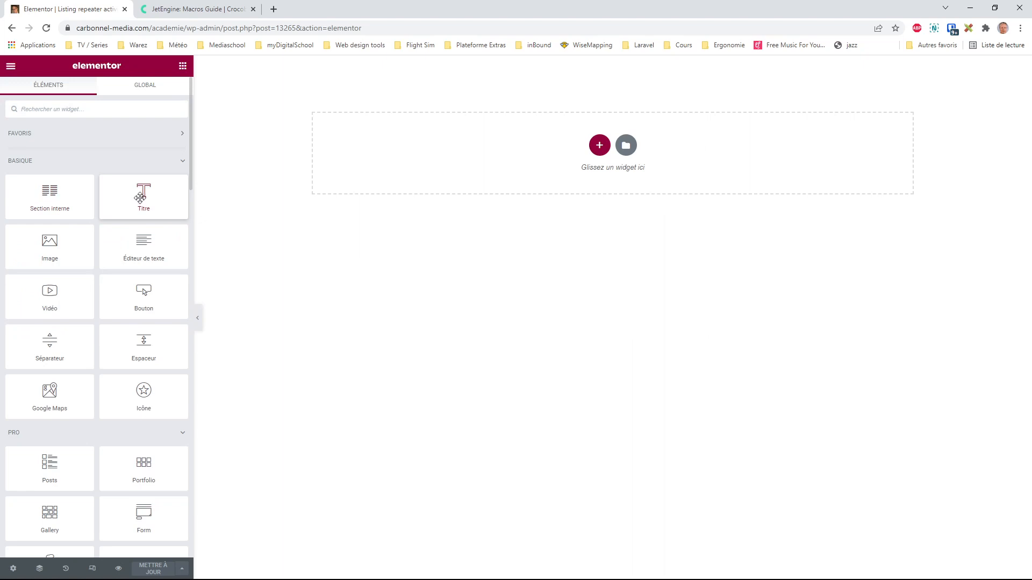
drag(140, 197, 602, 152)
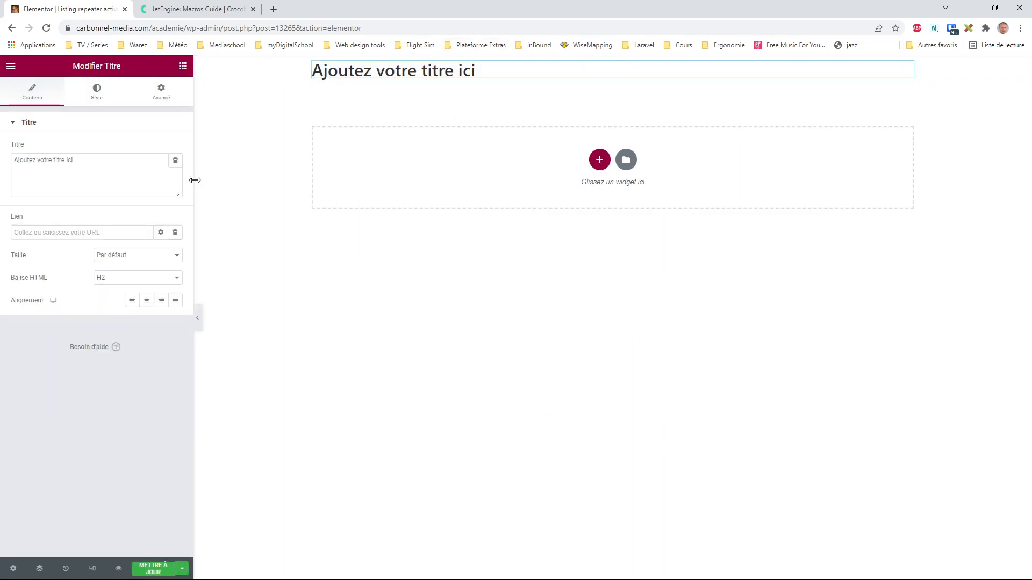
click(176, 160)
drag(177, 208, 176, 301)
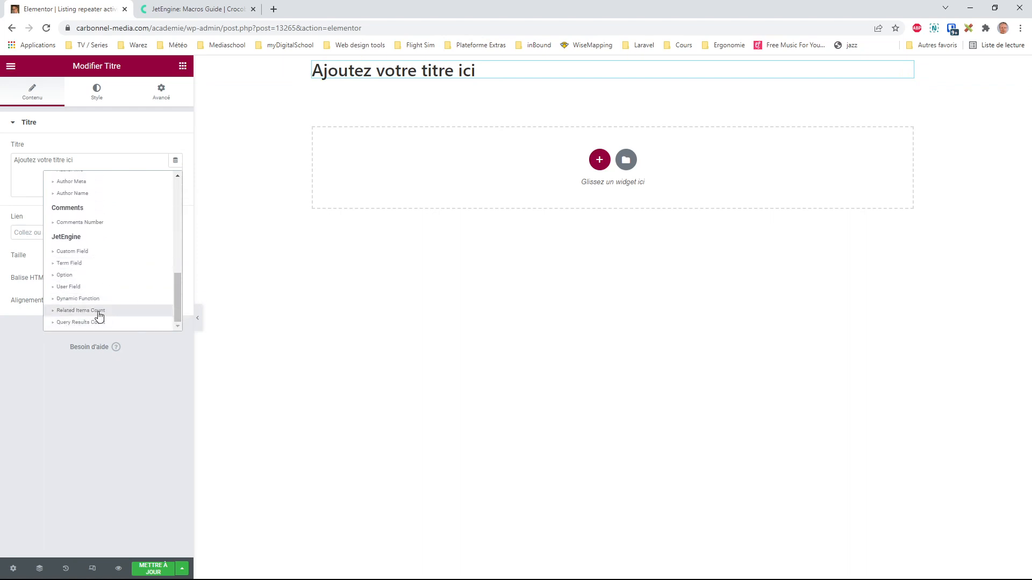
drag(176, 282, 179, 177)
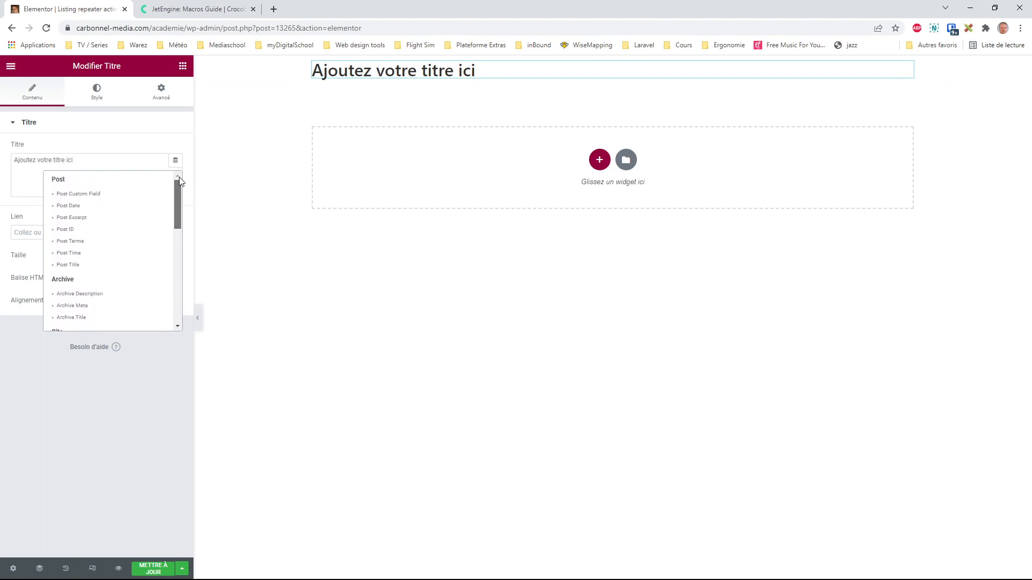
Delete the Titre widget from the listing template
right_click(916, 70)
click(906, 68)
right_click(905, 68)
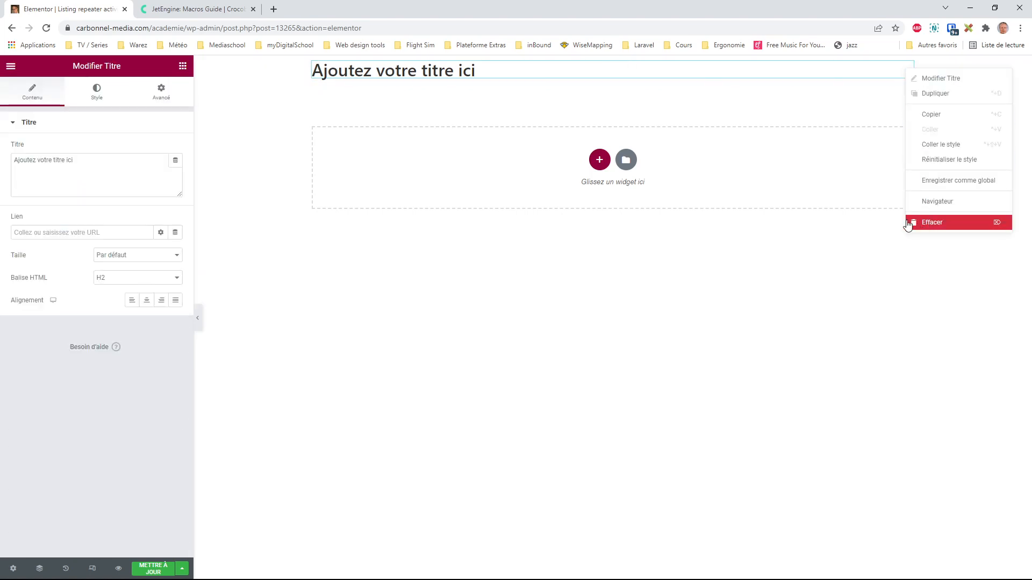
click(913, 222)
Find the dynamic widgets and place a Dynamic Field in the empty section
click(97, 110)
text(dyna)
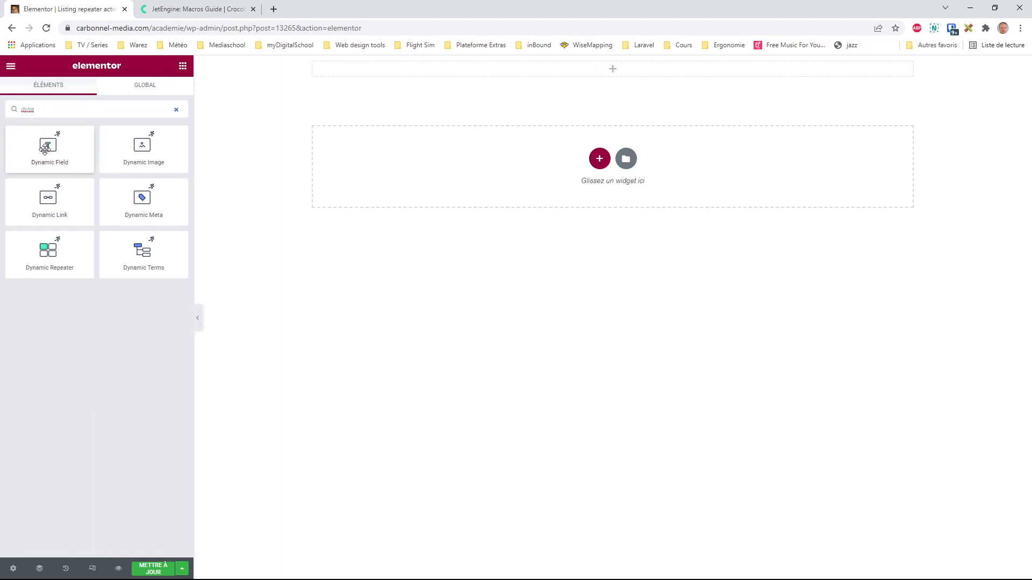
drag(50, 149, 616, 73)
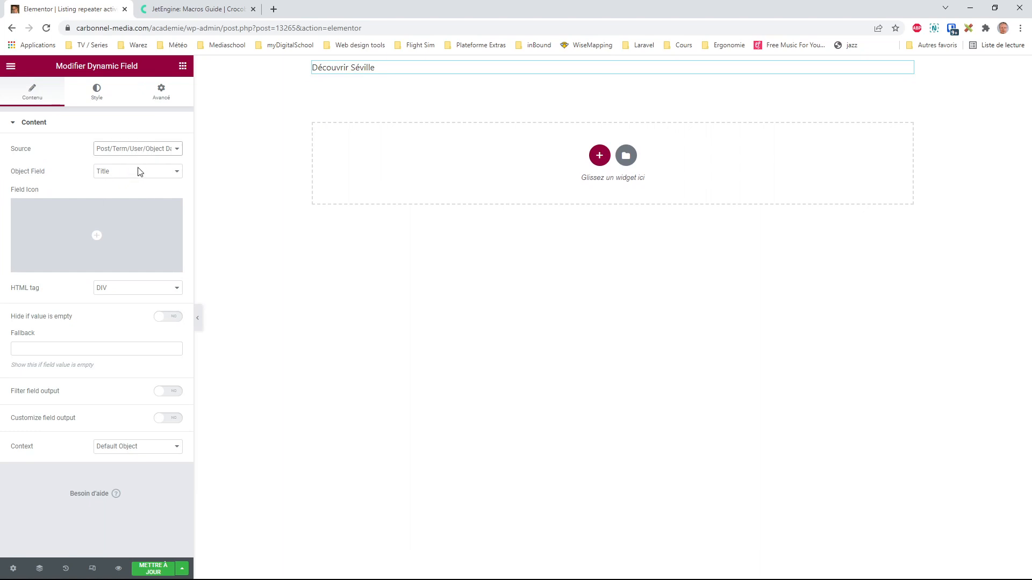
Set the Dynamic Field's source to Repeater Field and its repeater key to nom
click(141, 131)
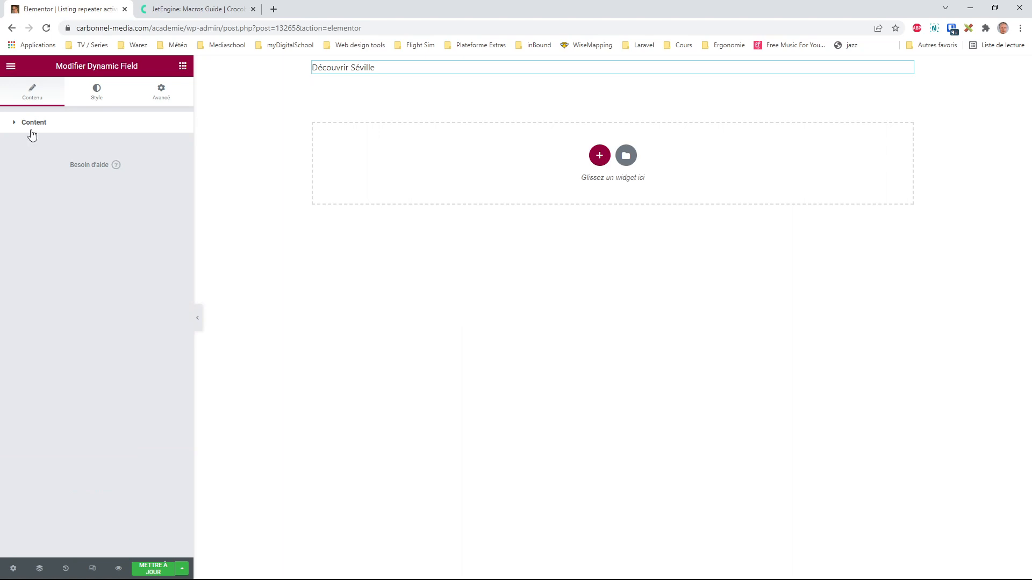
click(31, 131)
click(134, 148)
click(127, 193)
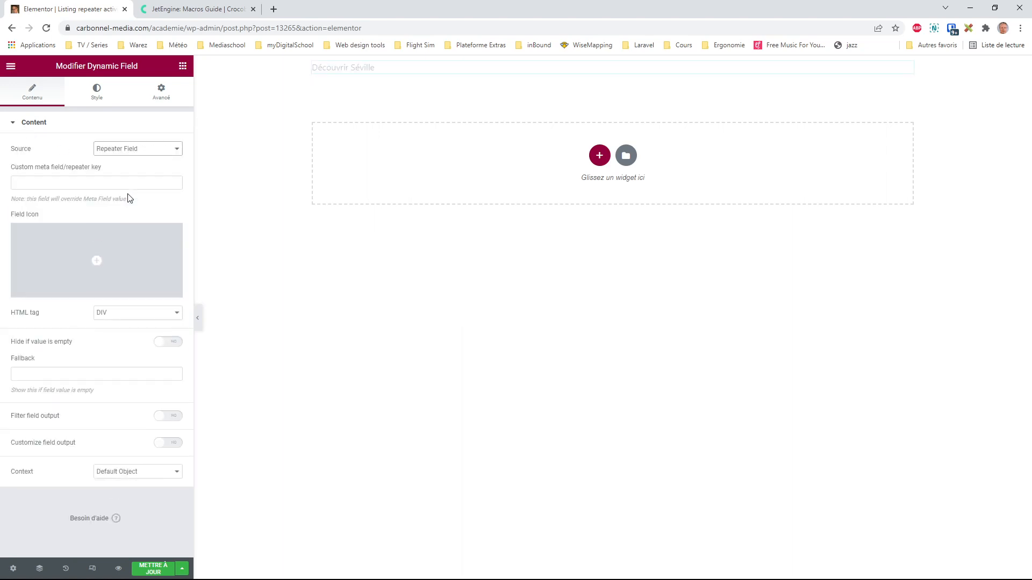
click(131, 165)
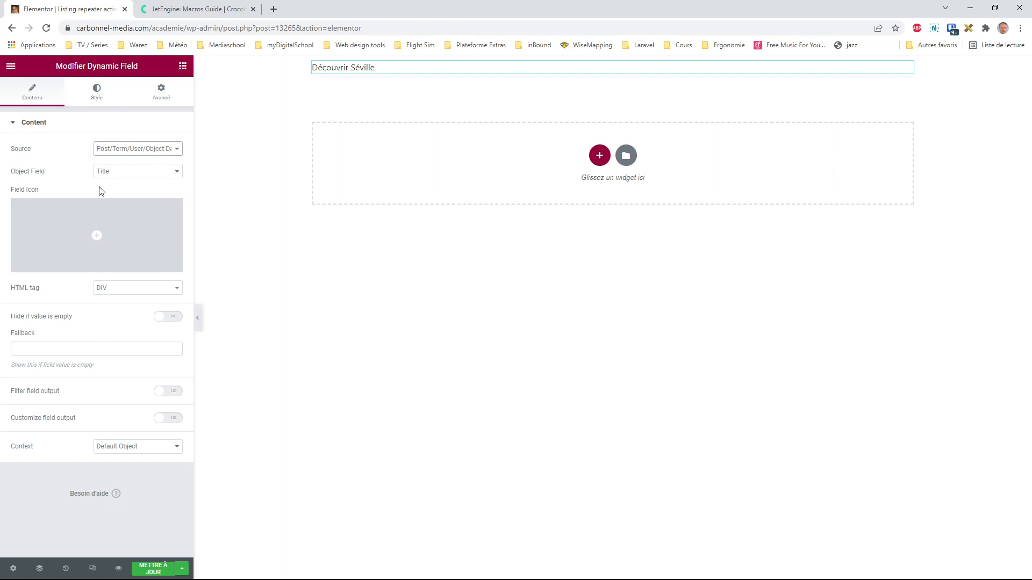
click(112, 196)
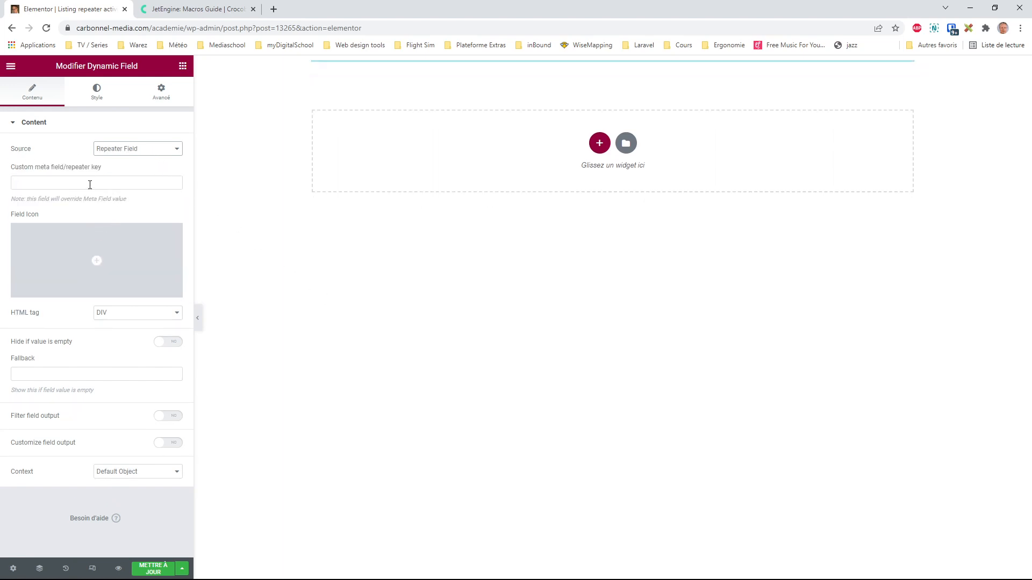
click(51, 183)
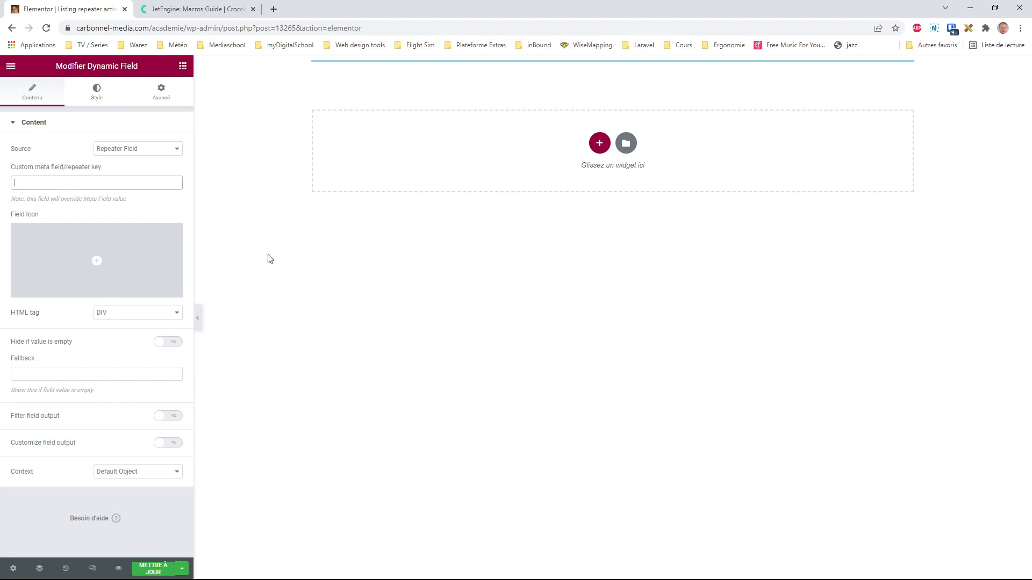
text(nom)
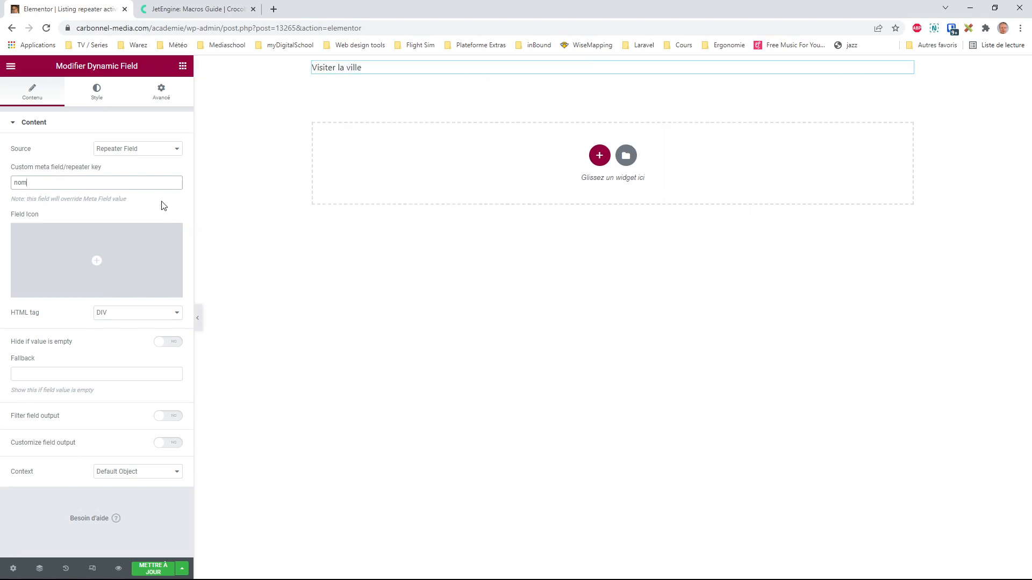
Style the activity name field with centred alignment, a 2 em text size and the Majuscule transformation
click(97, 91)
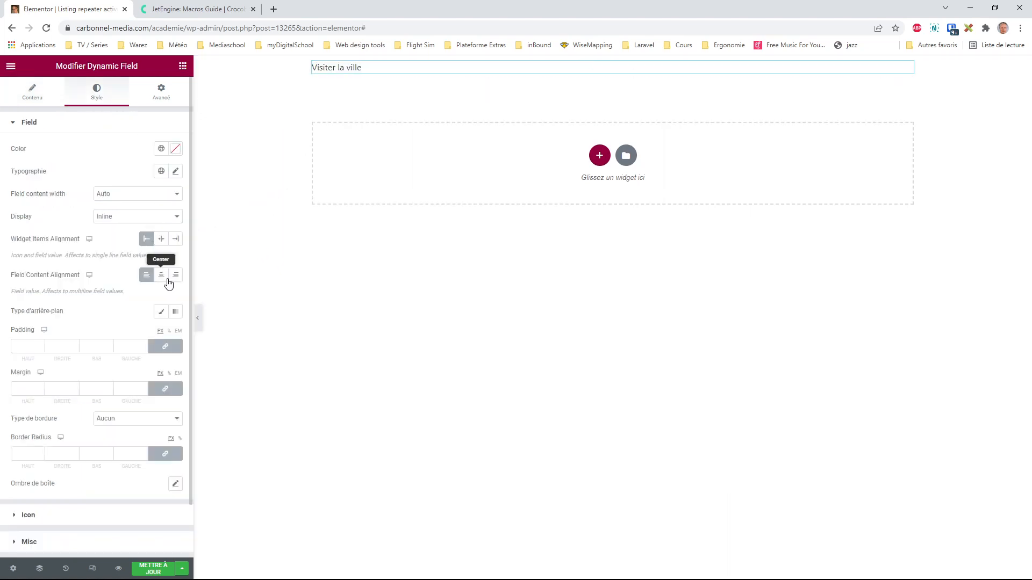
click(161, 239)
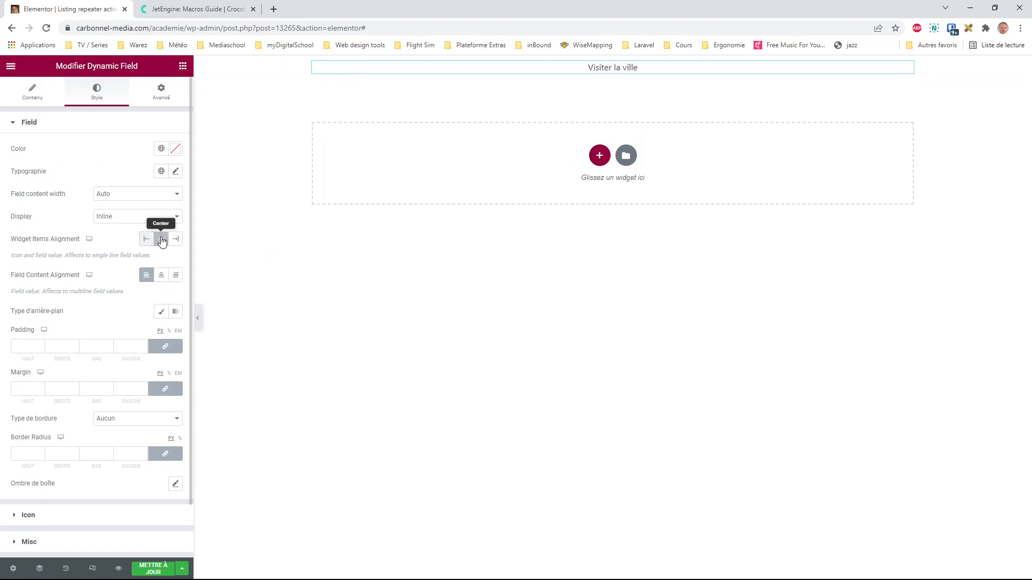
click(176, 171)
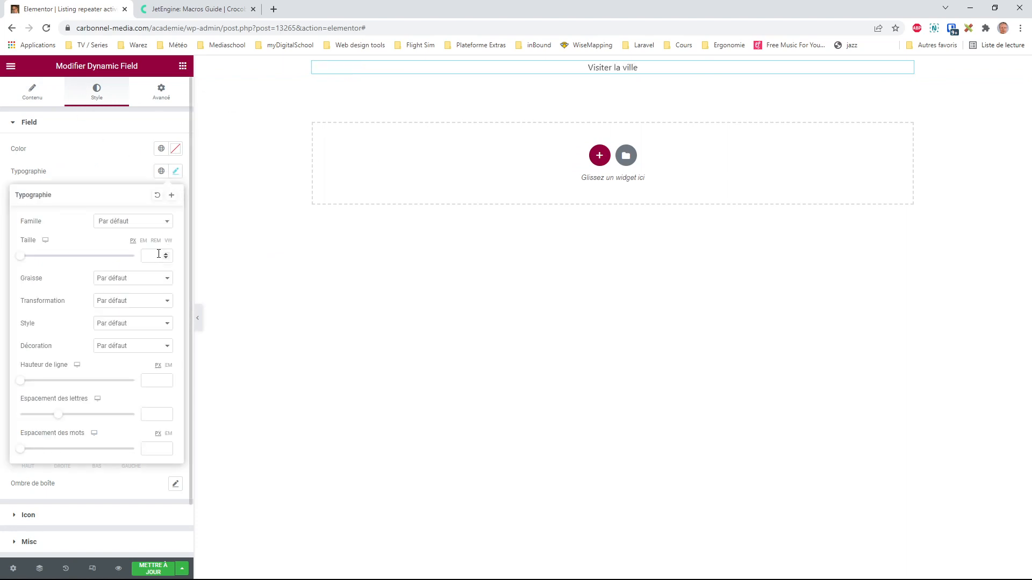
click(142, 240)
click(149, 255)
text(2)
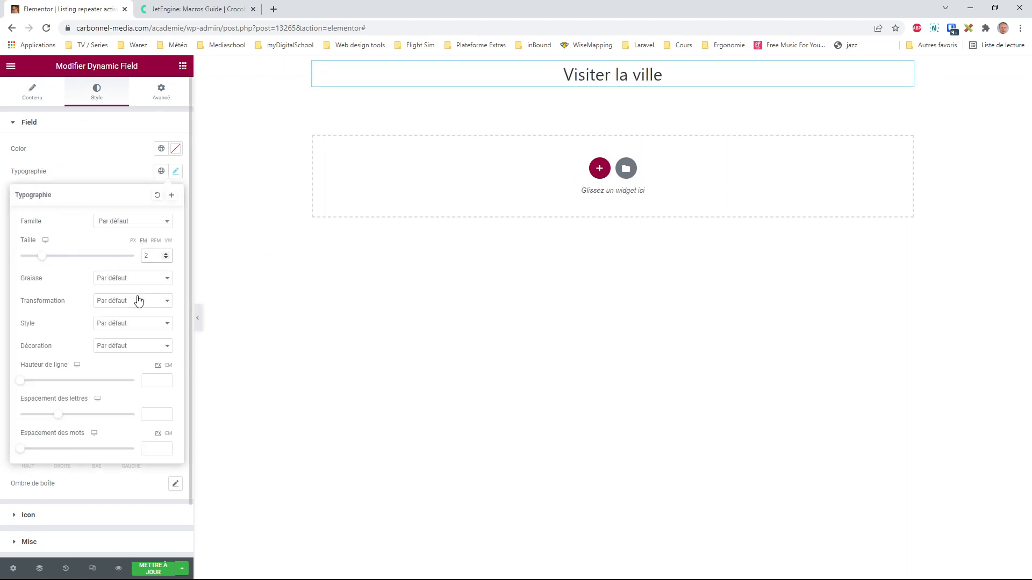
click(138, 301)
click(140, 324)
click(28, 96)
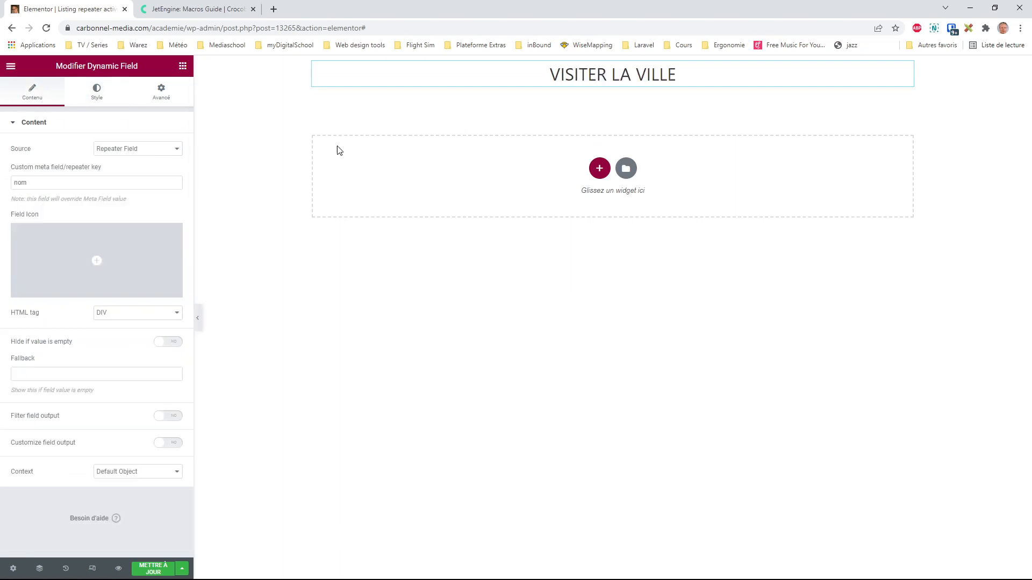
Duplicate the activity name field and set the copy's repeater key to duree
right_click(600, 79)
click(609, 100)
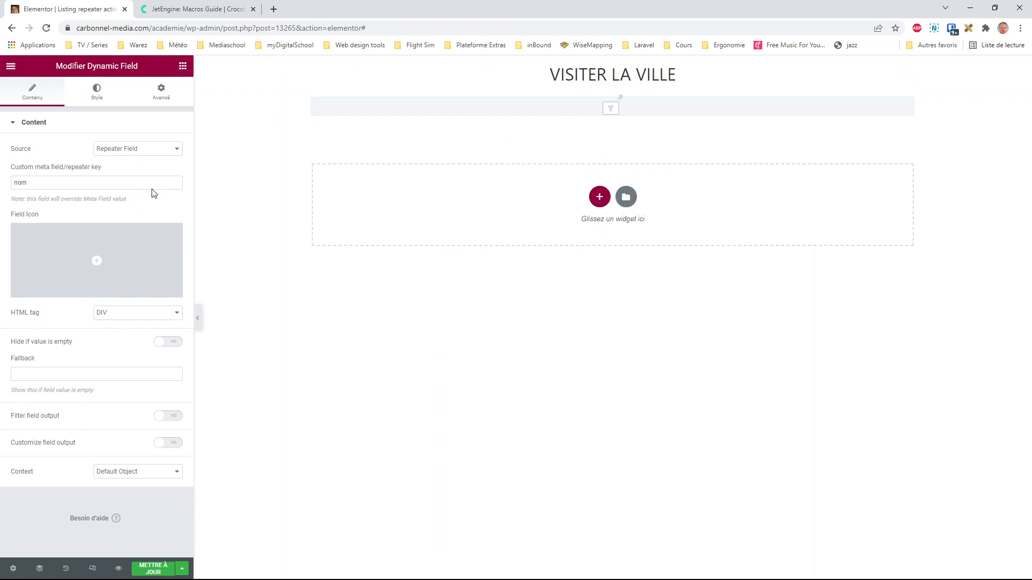
drag(46, 184, 2, 185)
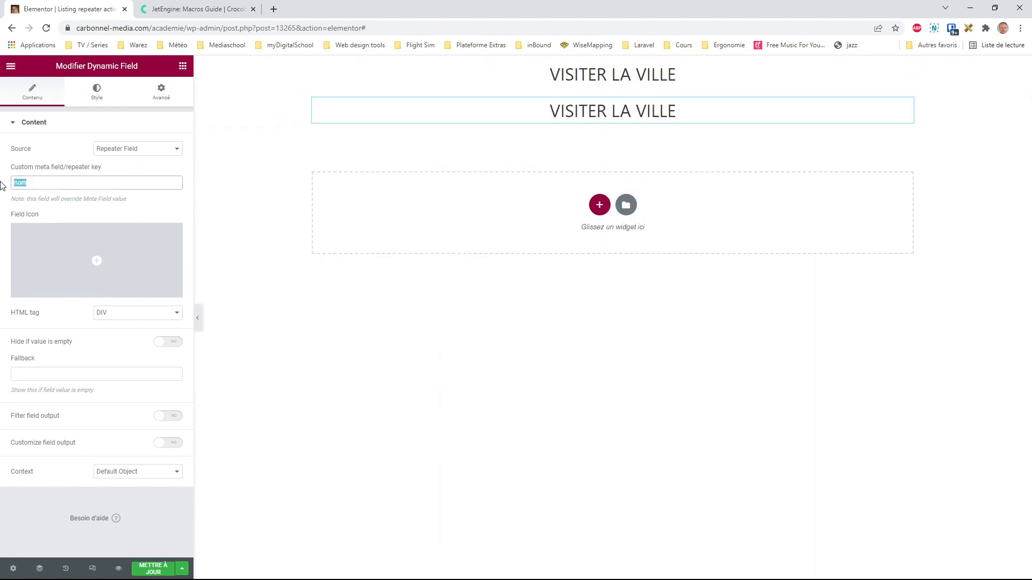
text(duree)
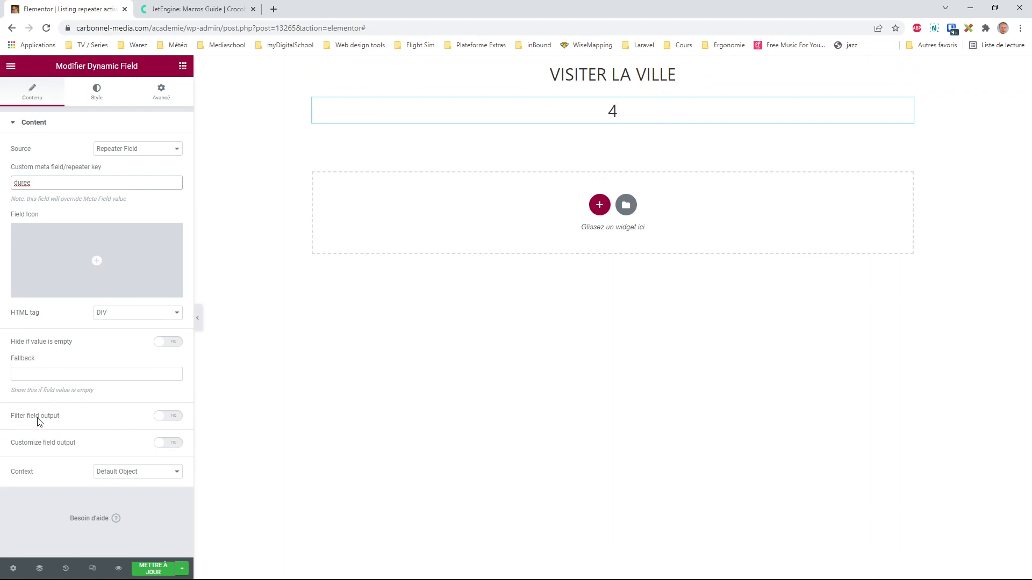
Turn on customized output for the duree field and set its format to "%s hrs"
click(174, 447)
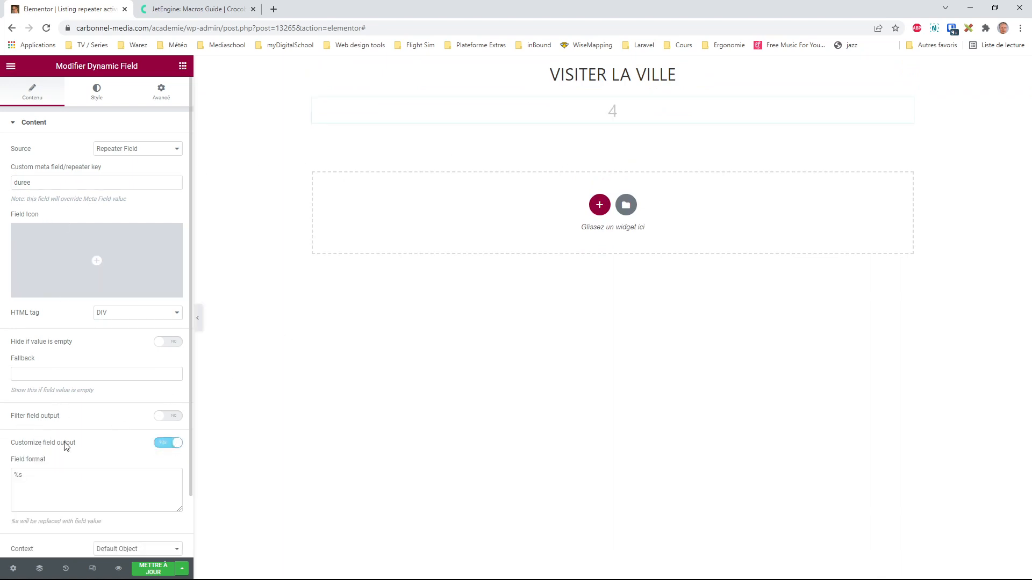
click(32, 481)
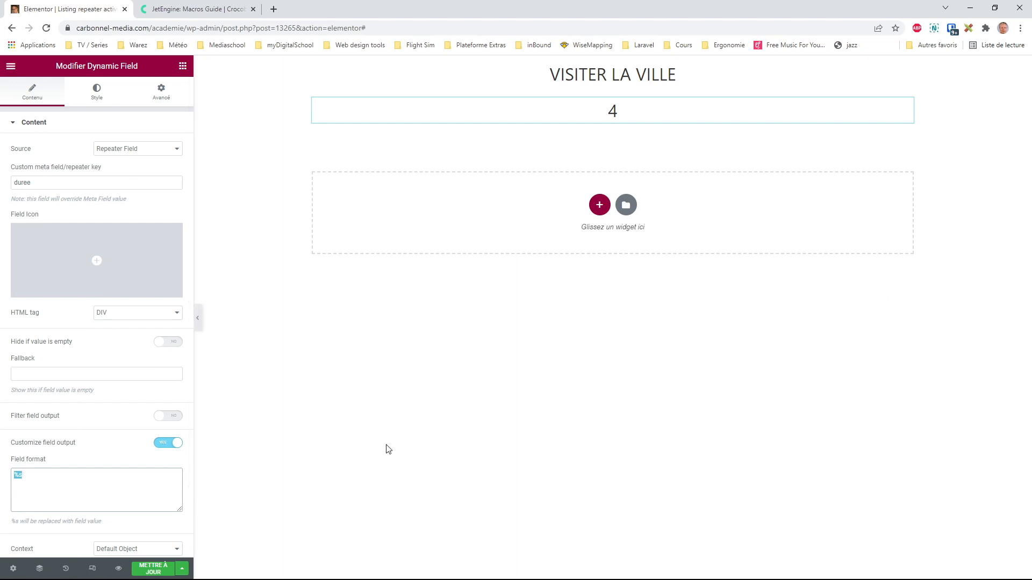
text(0)
key(ctrl+z)
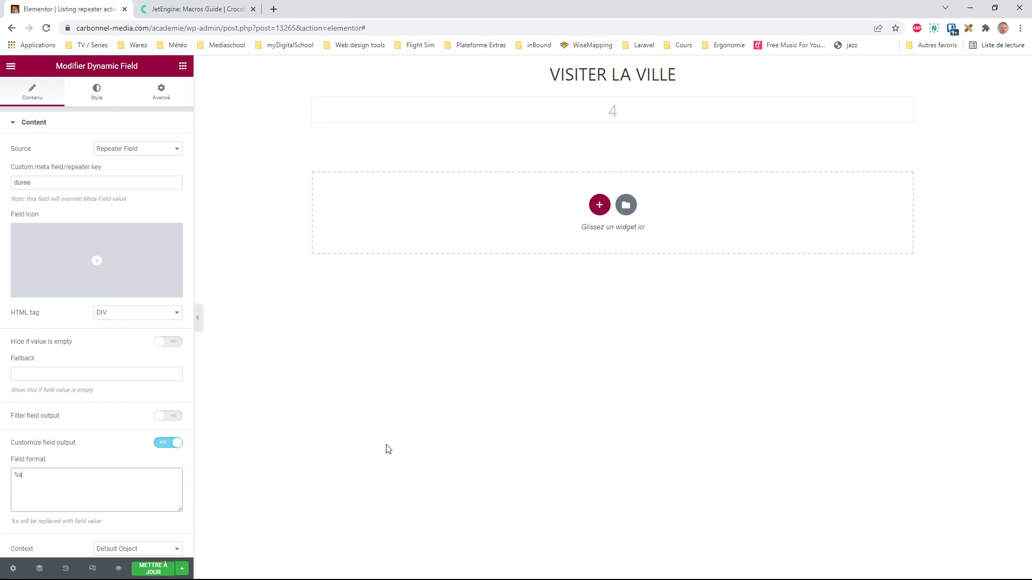
text(hrs)
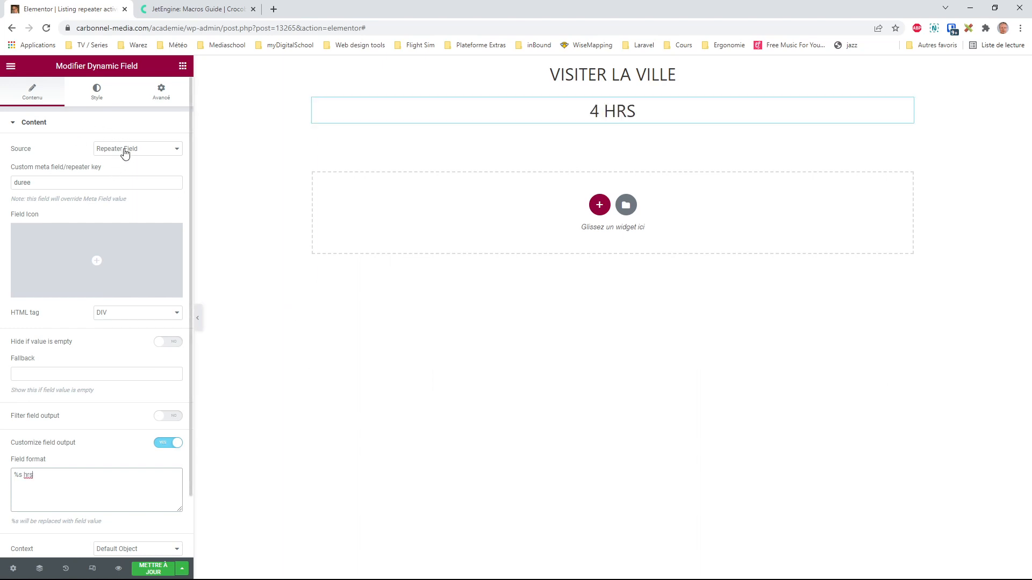
Duplicate the duration field and set the copy's repeater key to prix
right_click(609, 119)
click(638, 135)
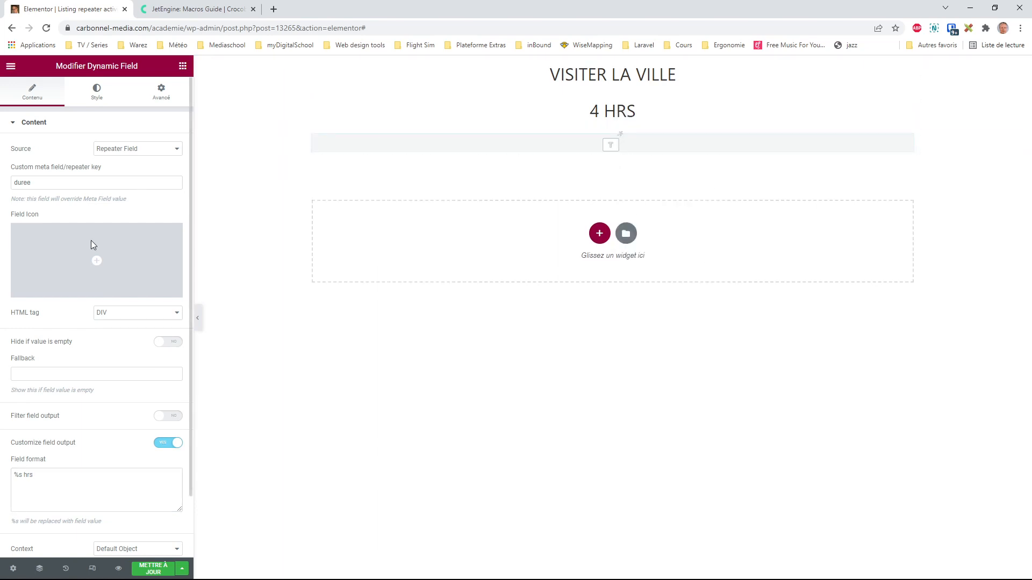
drag(51, 184, 1, 186)
text(prix)
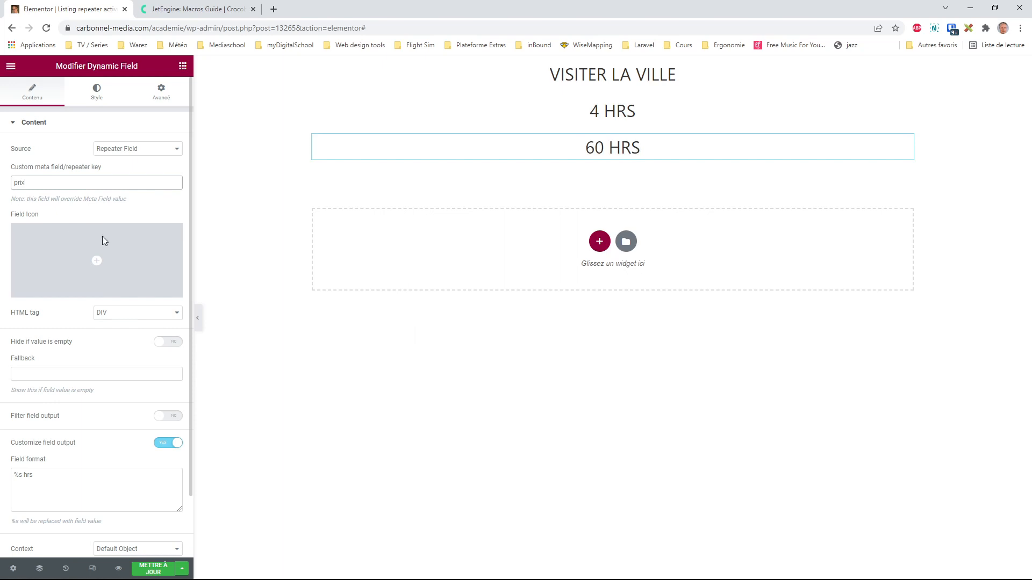
Change the price field's output format to "%s €"
click(62, 482)
key(BackSpace)
key(BackSpace)
key(BackSpace)
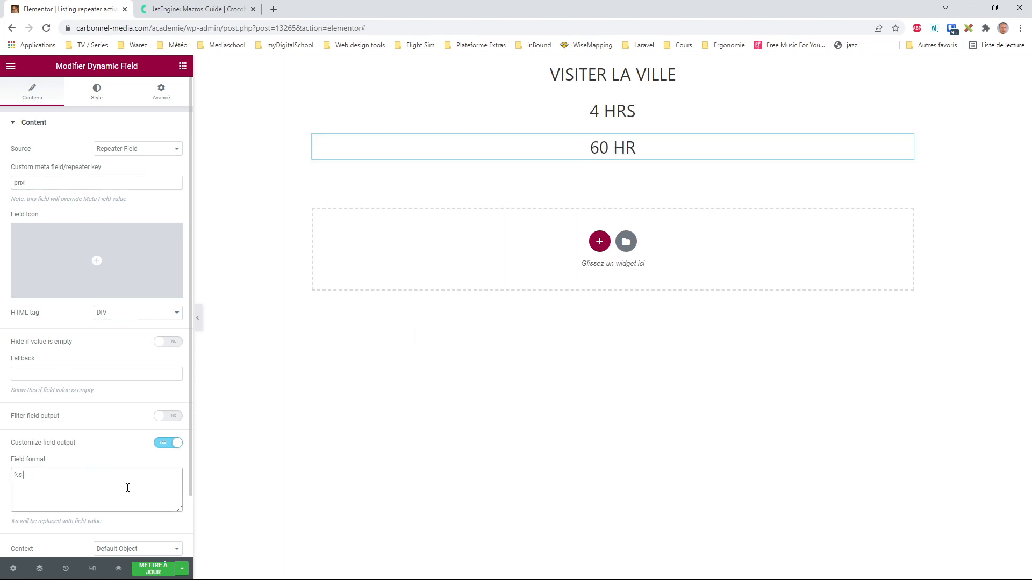
text(€)
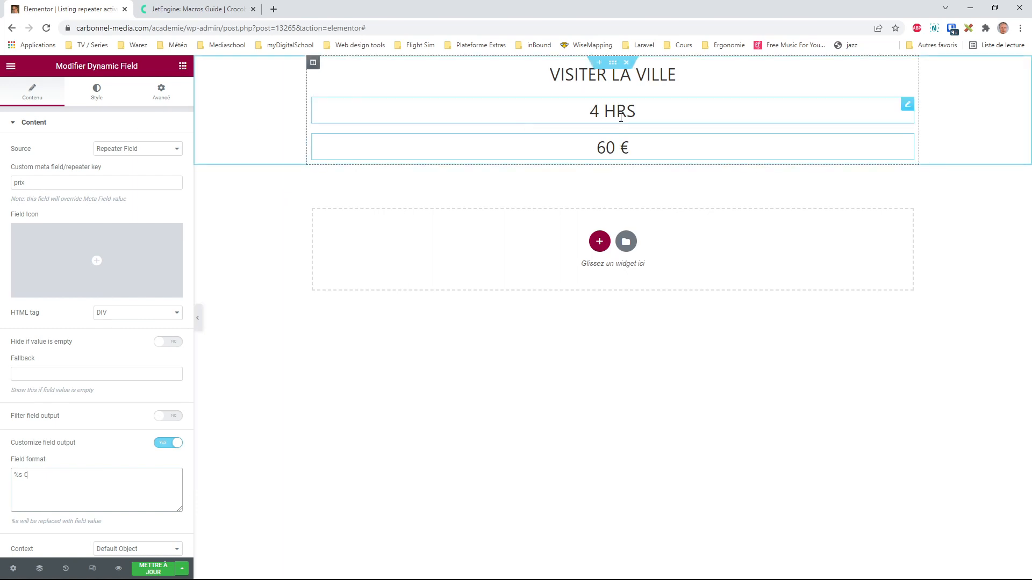
Reduce the duration field's typography size to 1.4 em
click(640, 115)
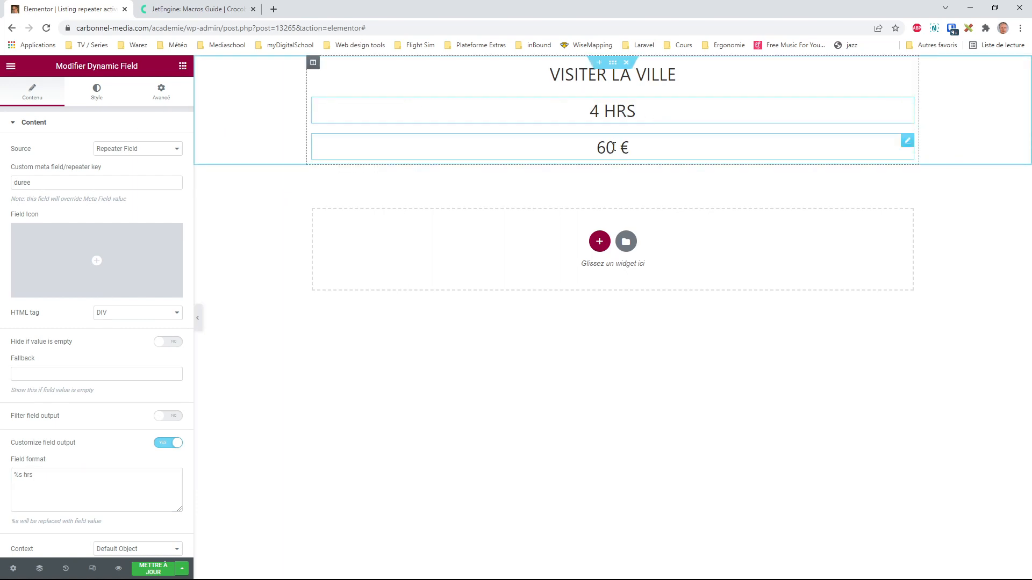
click(87, 92)
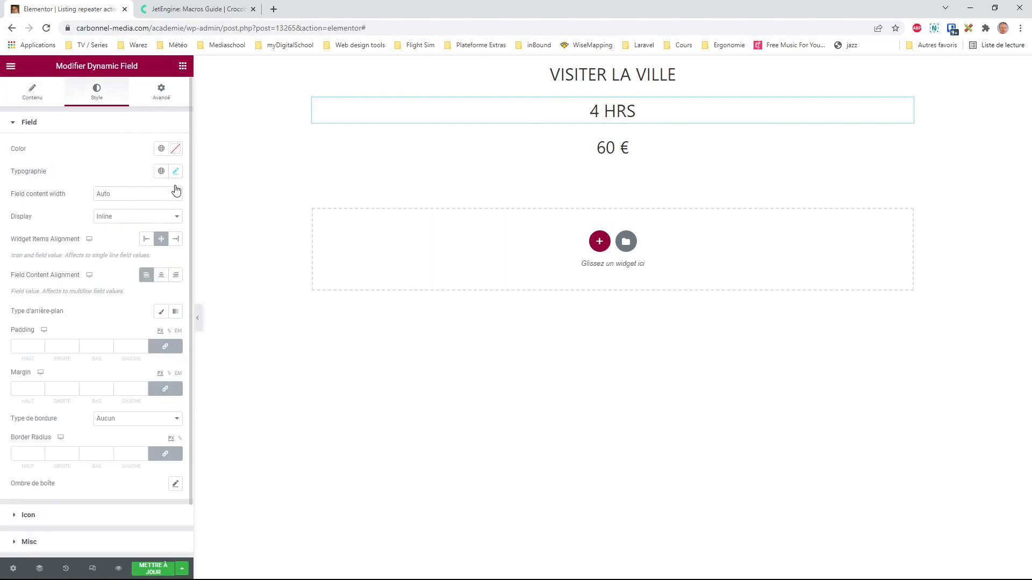
click(175, 171)
click(167, 258)
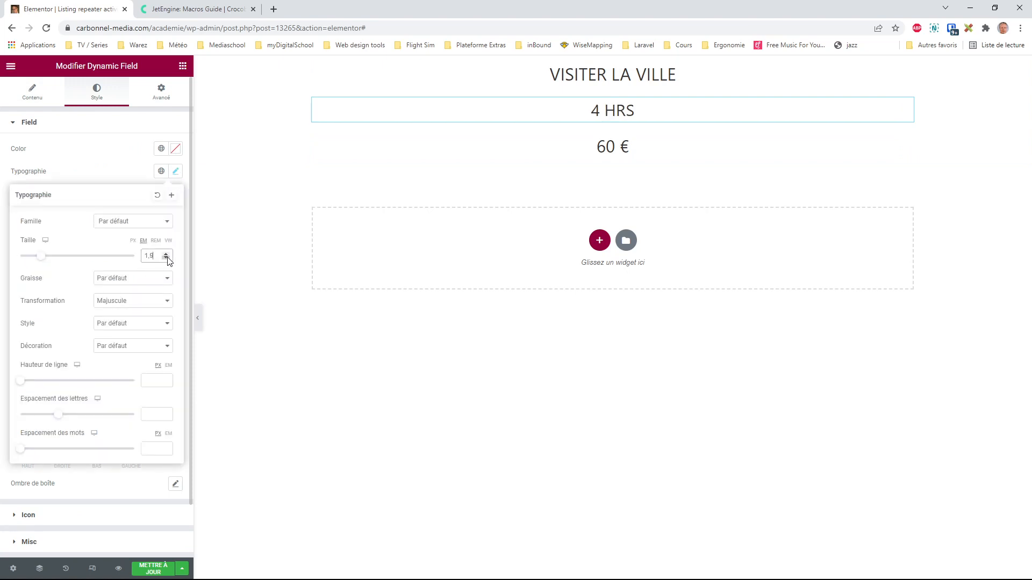
click(167, 258)
click(167, 258)
click(167, 258)
click(168, 259)
click(167, 258)
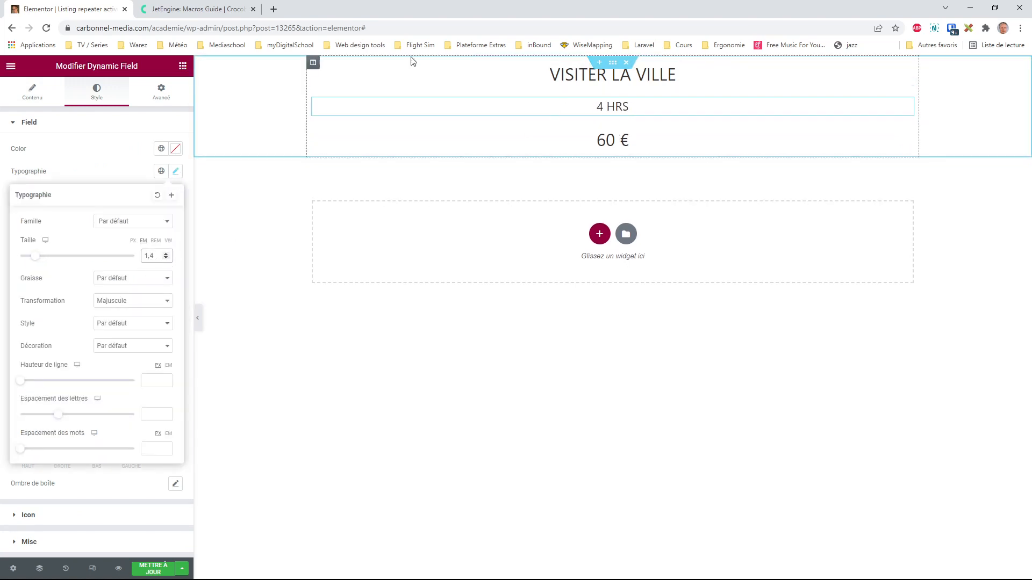
Set the column's widget spacing to 0 px and select the price field for editing
click(313, 63)
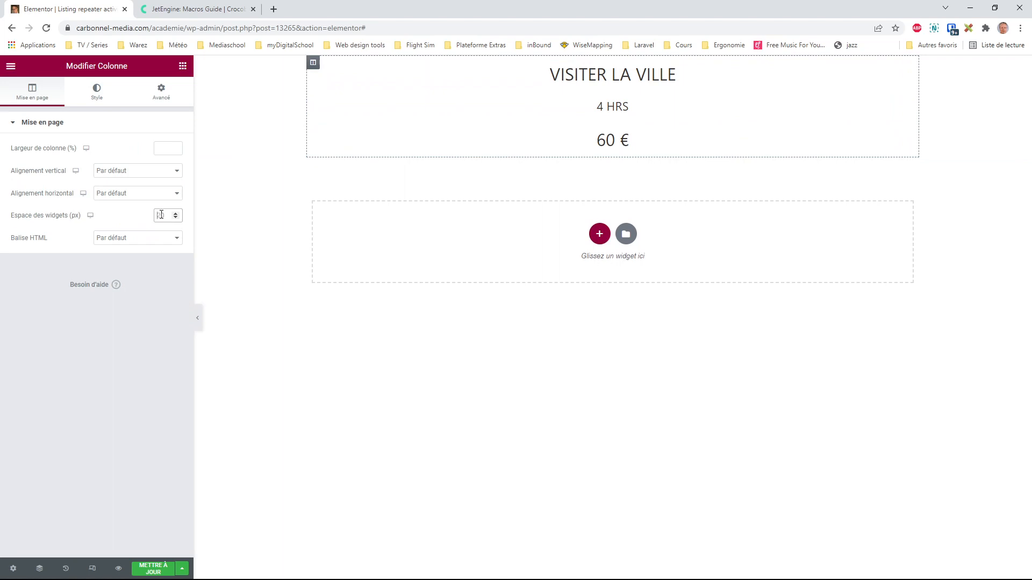
text(0)
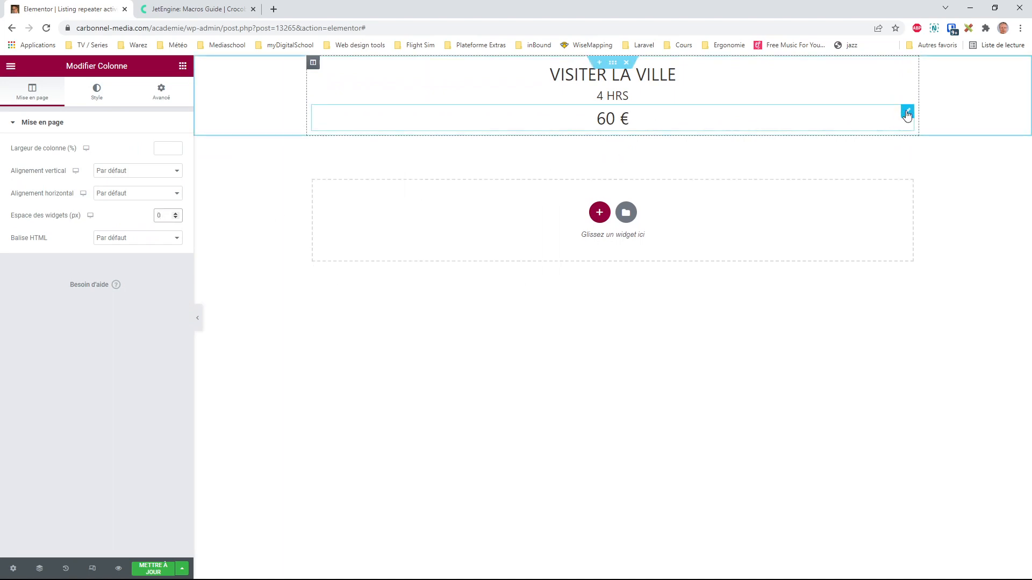
click(908, 112)
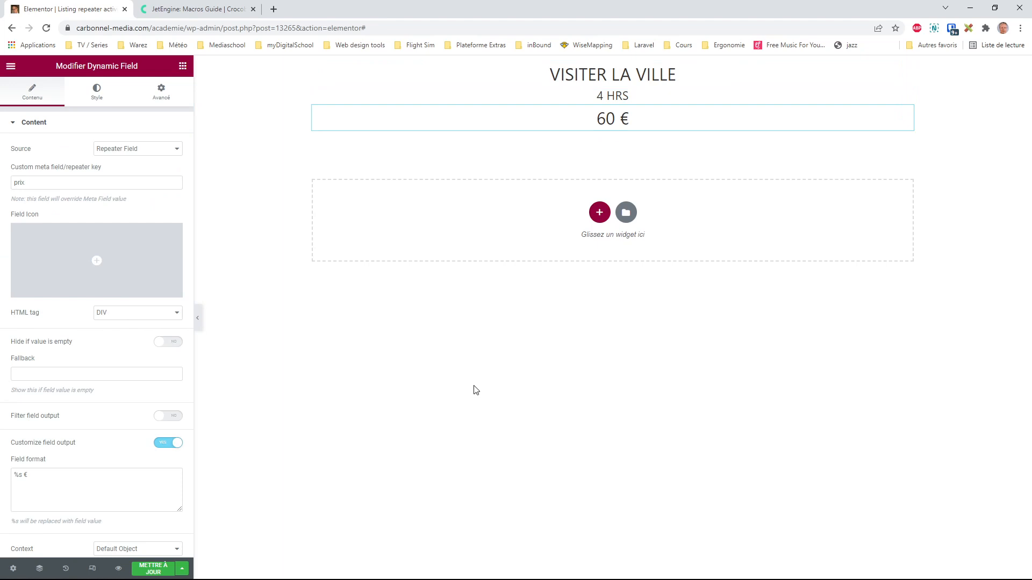
Open the Voyage post type in the JetEngine settings and examine the sub-fields of its activité repeater
click(11, 67)
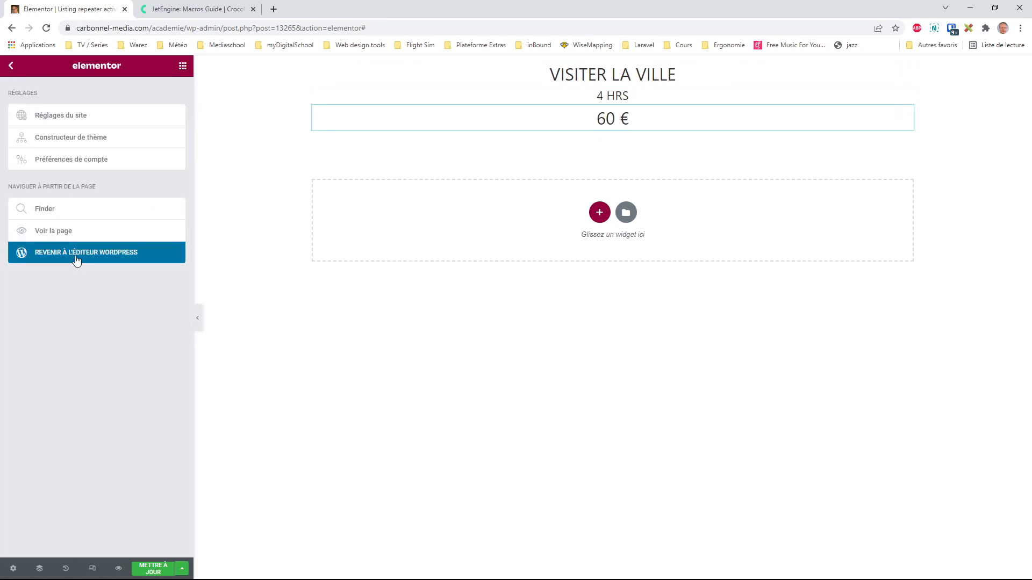
click(123, 257)
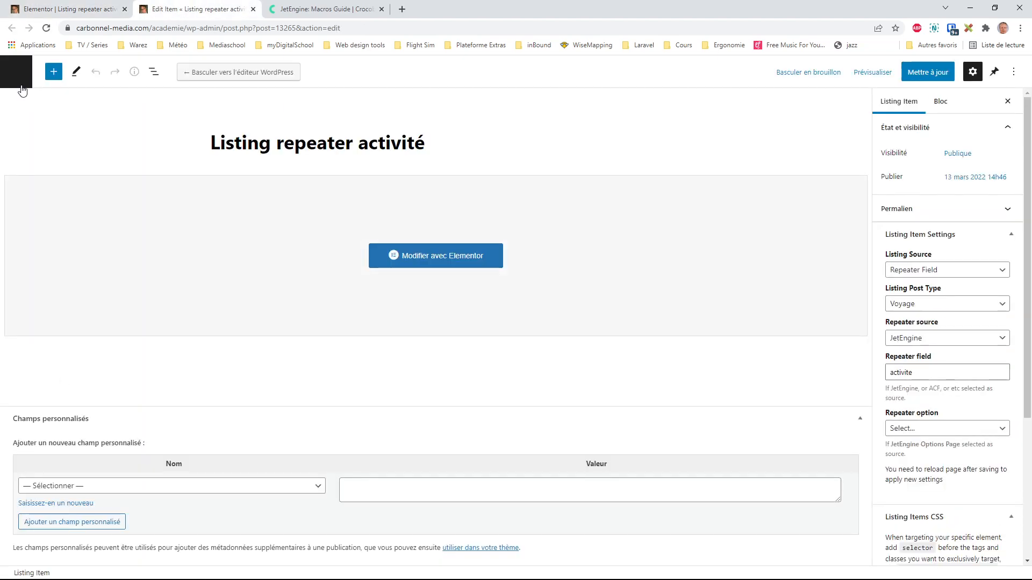
click(17, 71)
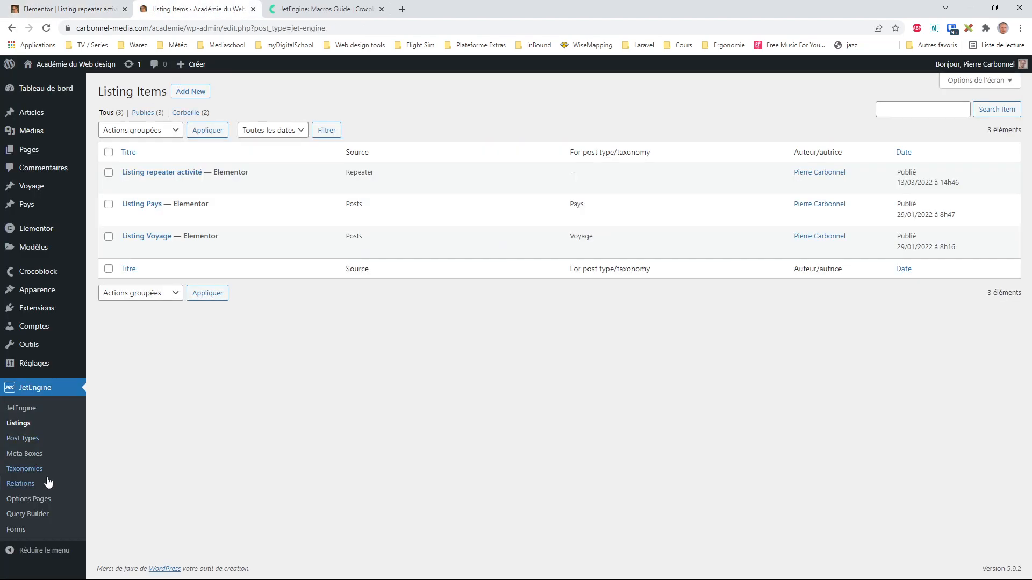
click(27, 439)
click(120, 151)
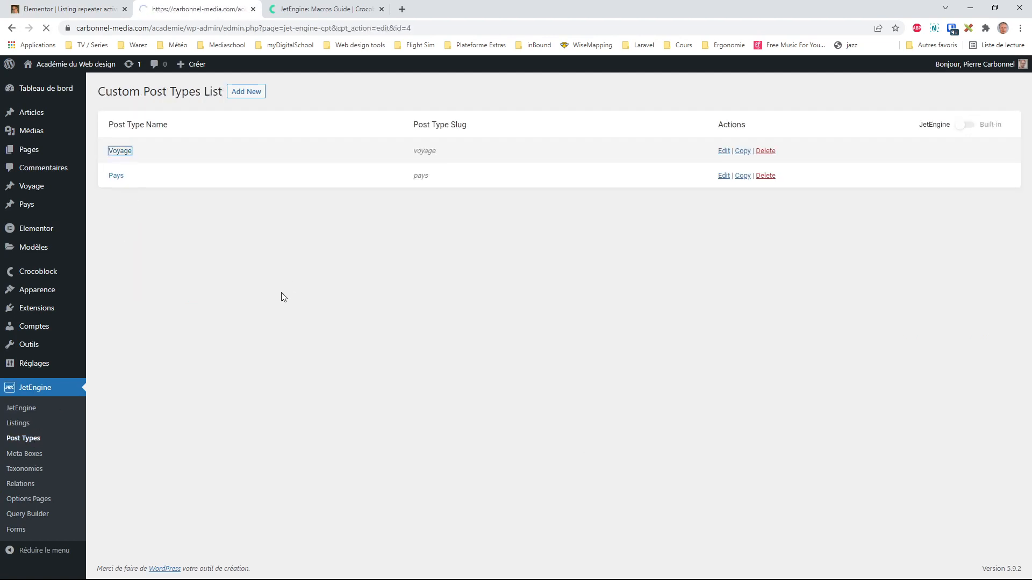
scroll(317, 419, down, 1)
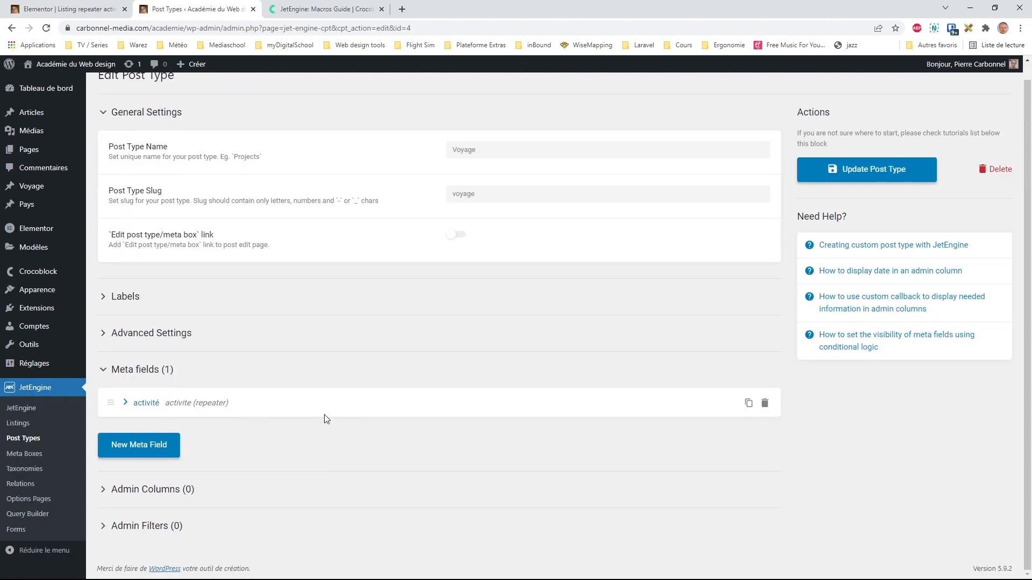
click(151, 408)
scroll(330, 408, down, 7)
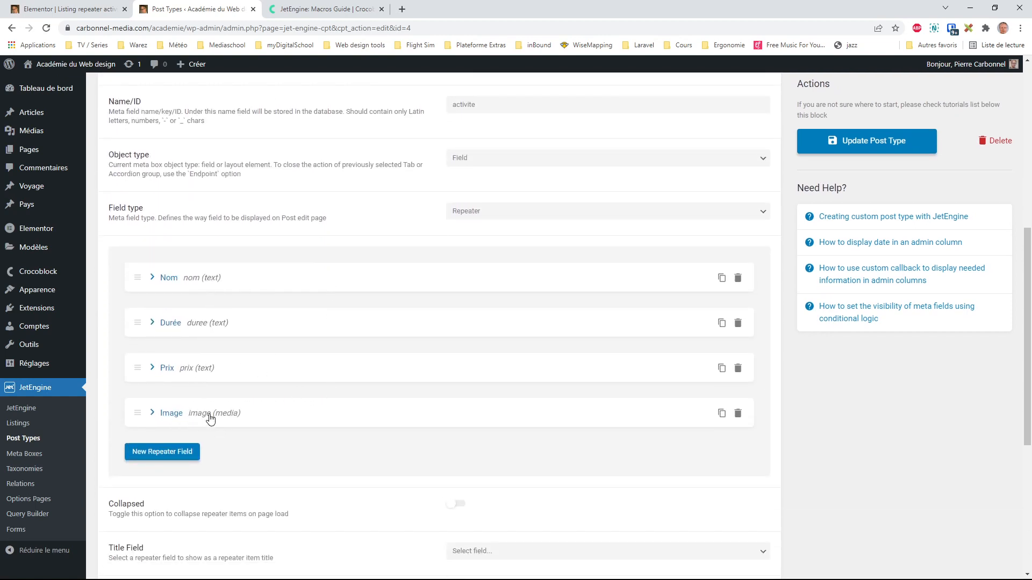
In the Elementor listing, add a Dynamic Field widget above the activity name
click(83, 7)
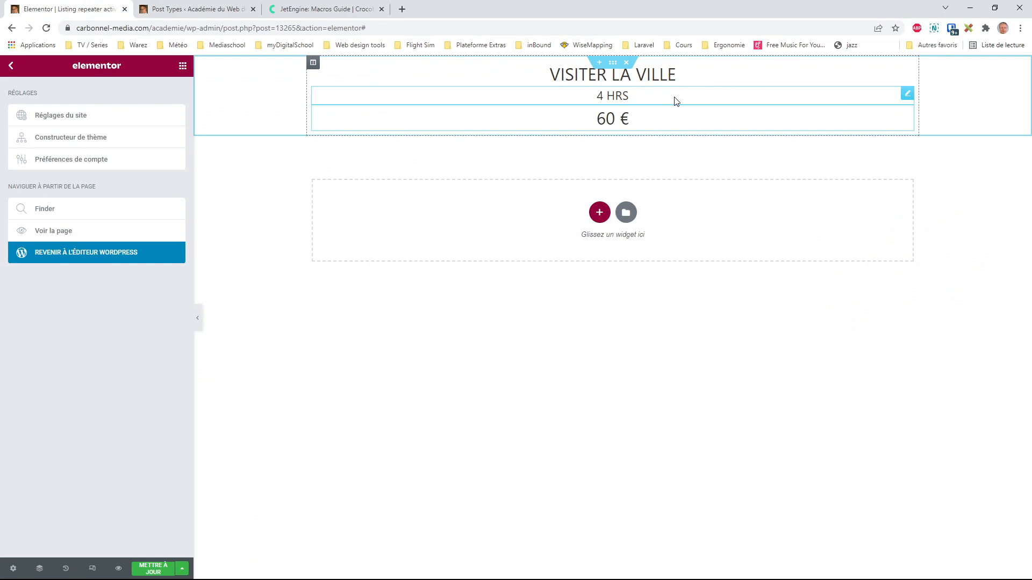
click(183, 65)
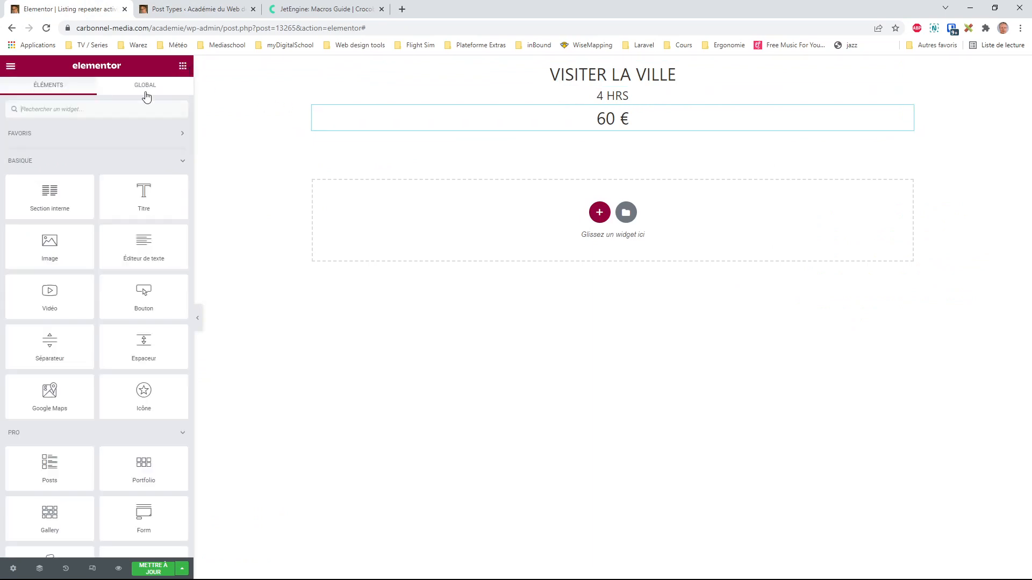
click(118, 109)
text(dyna)
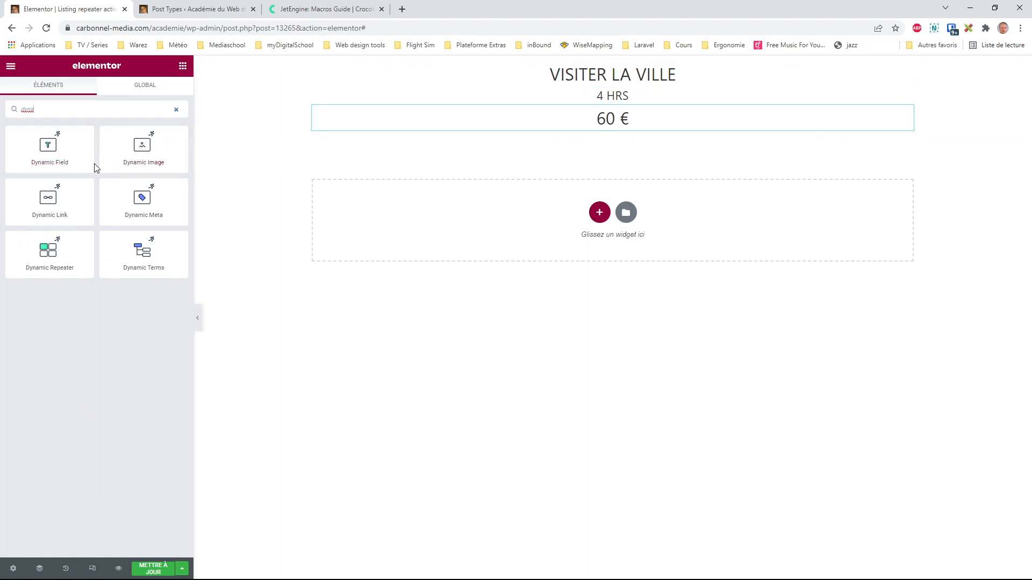
drag(56, 152, 638, 73)
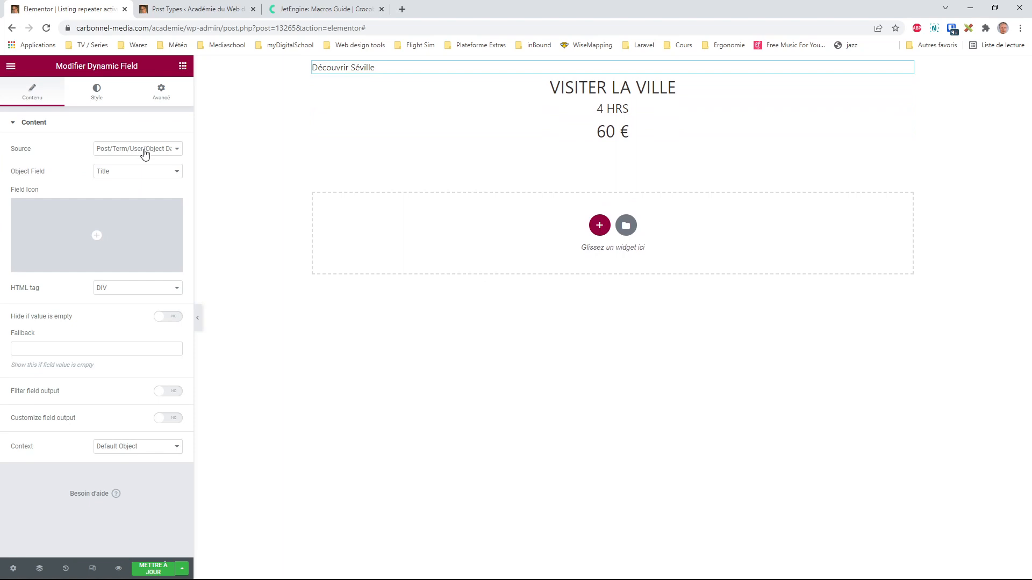
Set the new dynamic field's source to Repeater Field and its repeater key to image
click(139, 197)
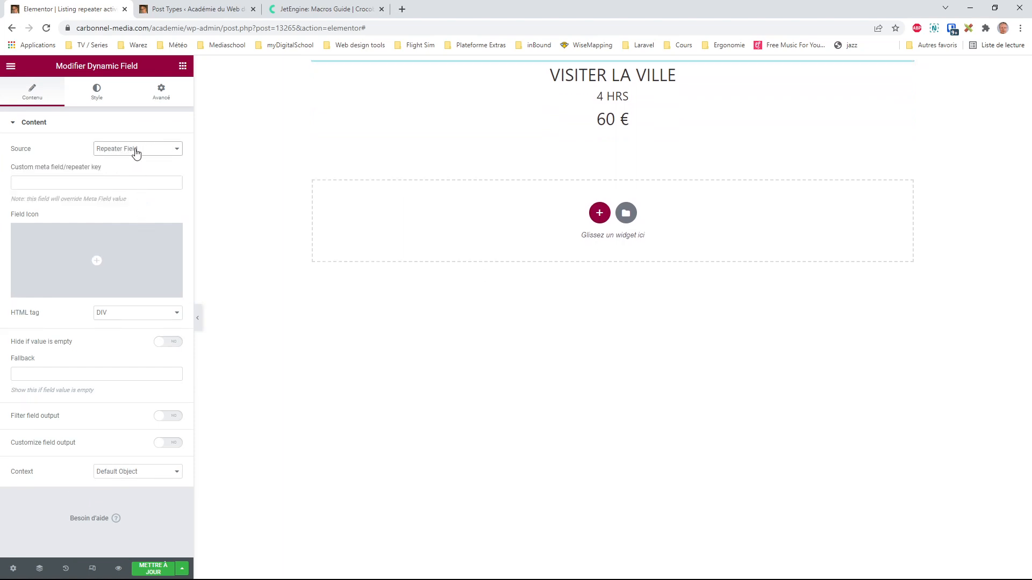
click(109, 183)
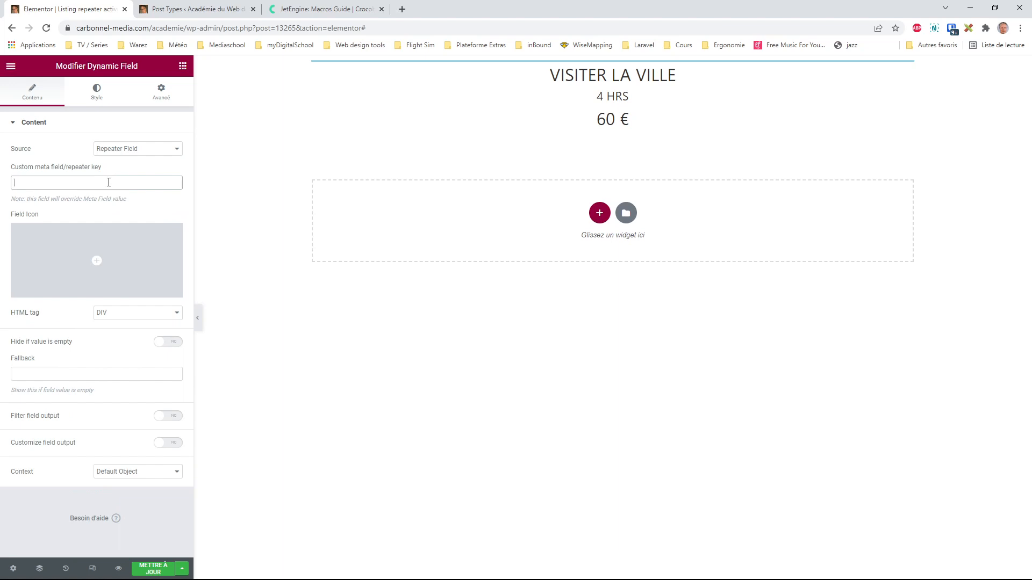
text(image)
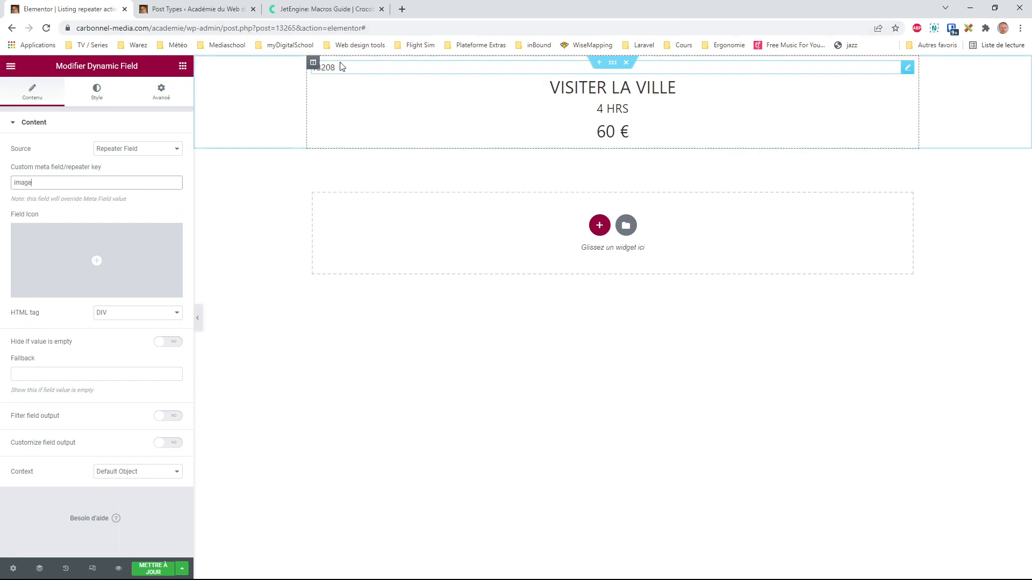
Examine the value format of the activité repeater's Image field in the Voyage post type settings
click(199, 9)
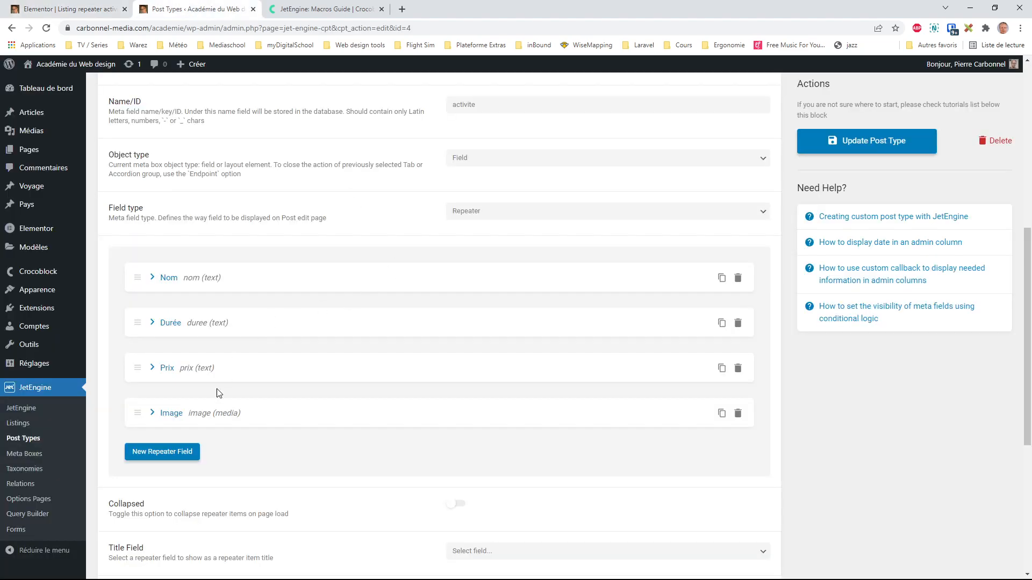
click(167, 413)
scroll(498, 412, down, 4)
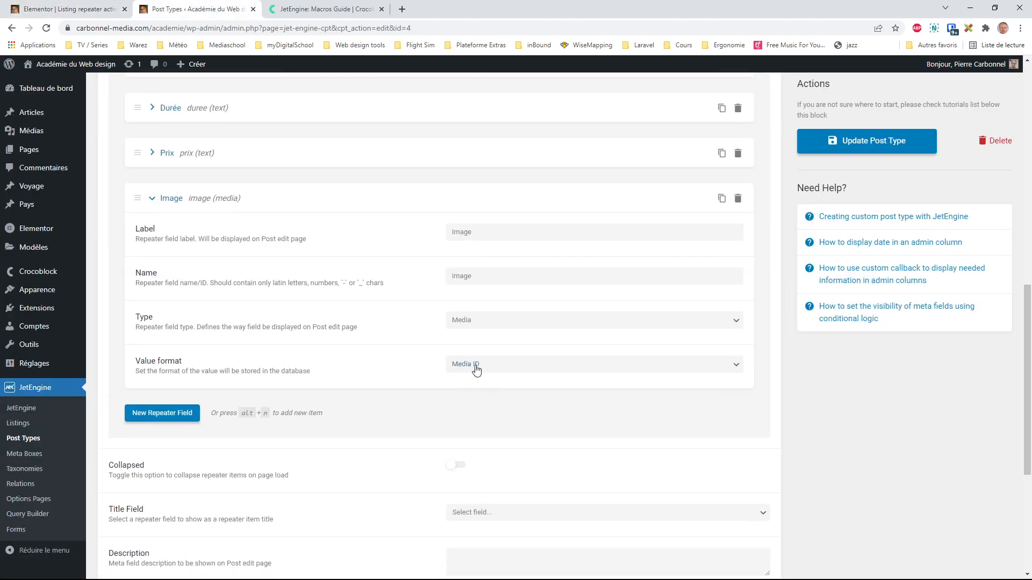
Return to the Elementor listing, centre the image field's widget items, and reopen its content settings
click(79, 9)
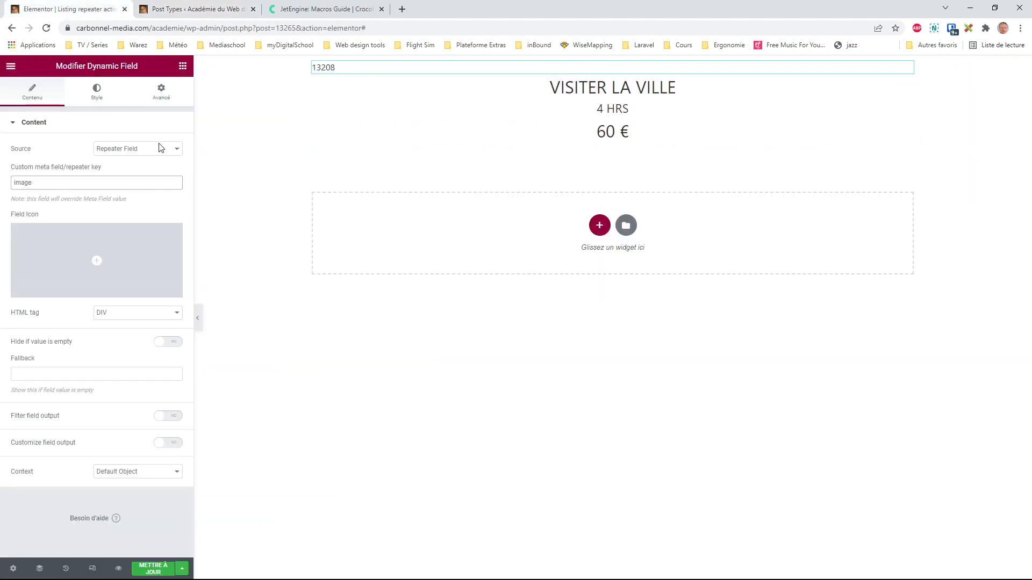
click(98, 96)
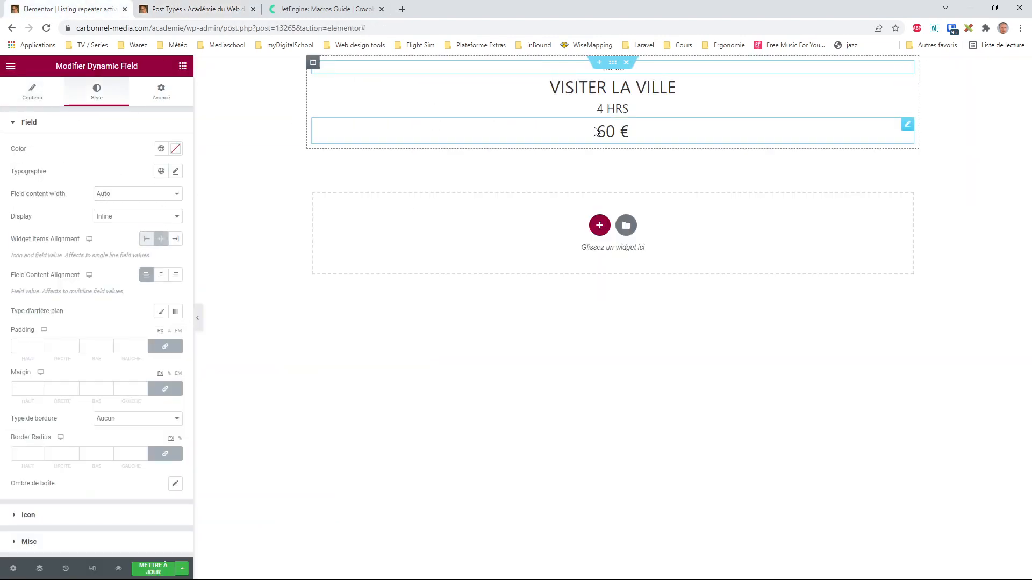
click(32, 91)
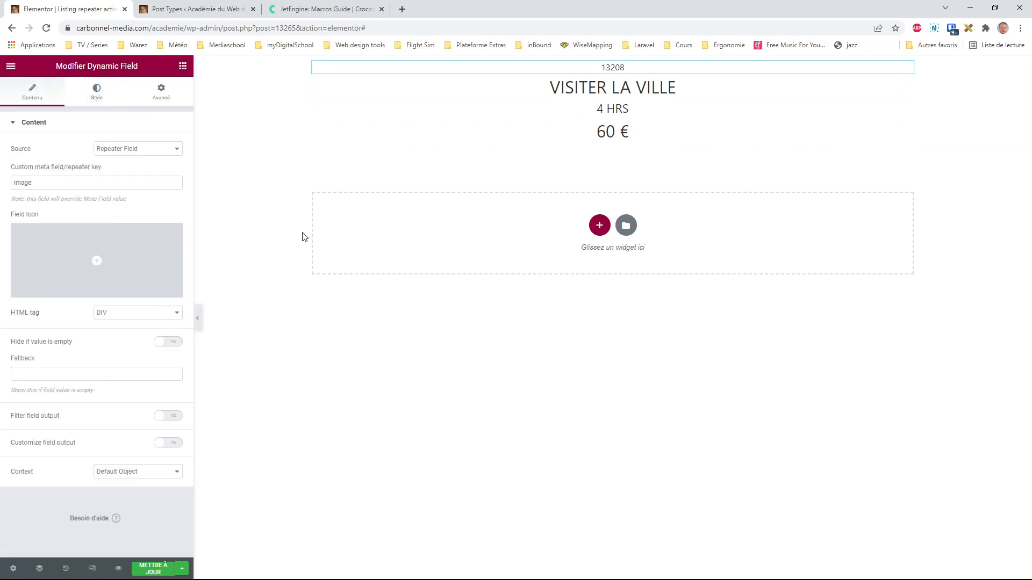
Select the %media-field|img_url_by_id% macro in the JetEngine Macros Guide and return to the Elementor listing
click(304, 13)
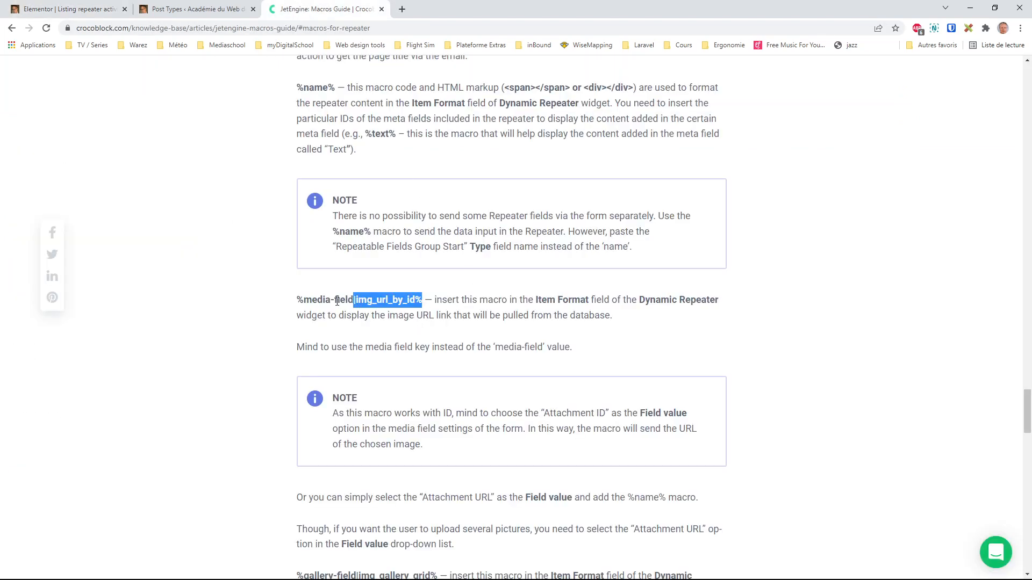
click(419, 299)
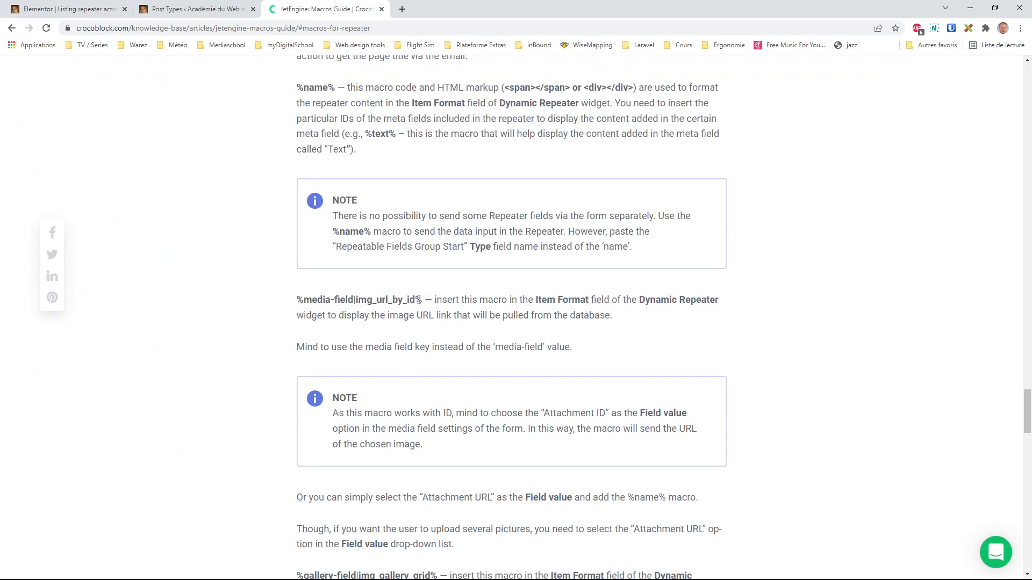
drag(422, 301, 299, 304)
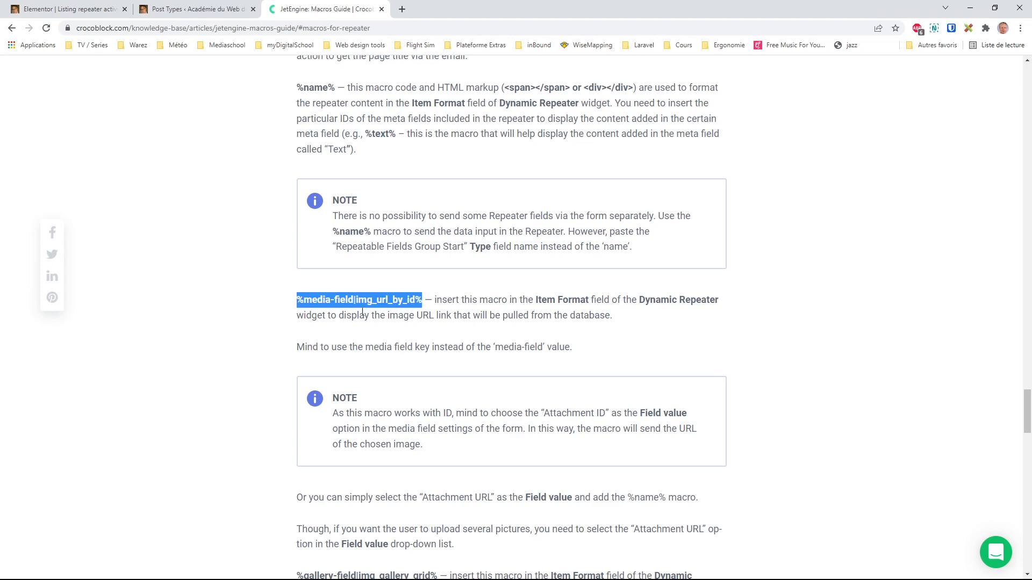
click(70, 9)
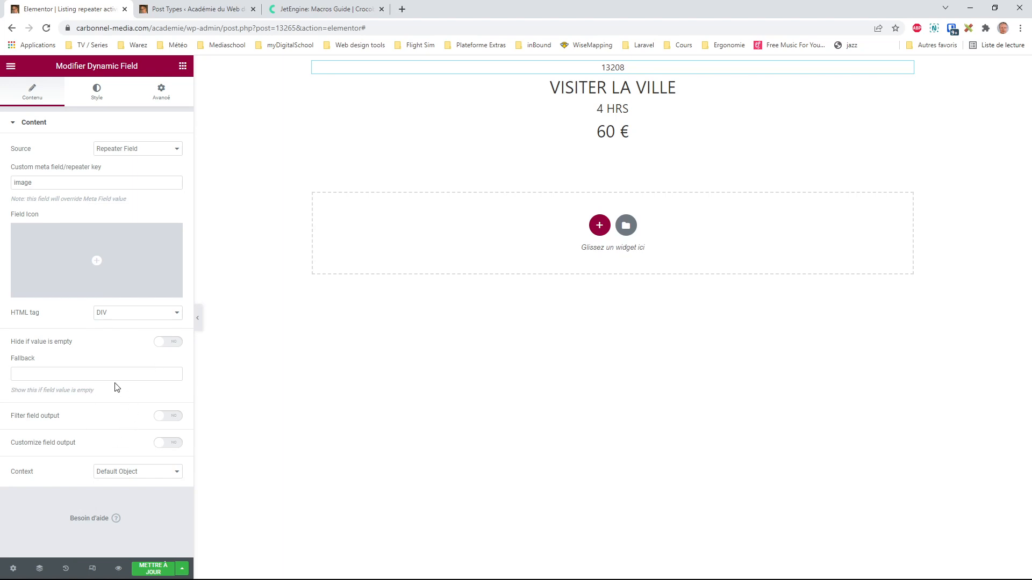
Try filtering the image field's output with the Get image by ID callback, and turn the filter off again
click(170, 417)
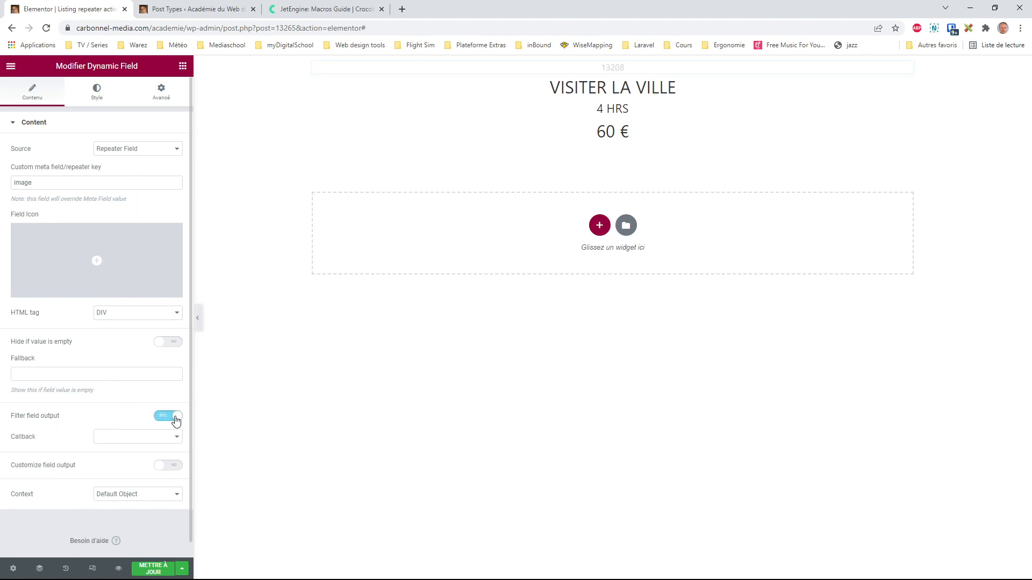
scroll(72, 419, down, 1)
click(173, 422)
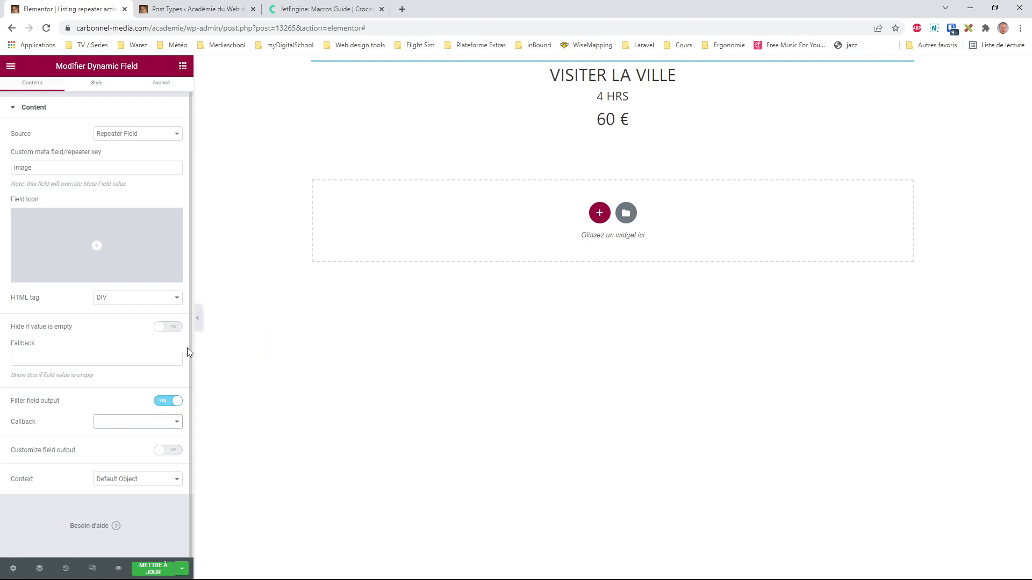
click(140, 368)
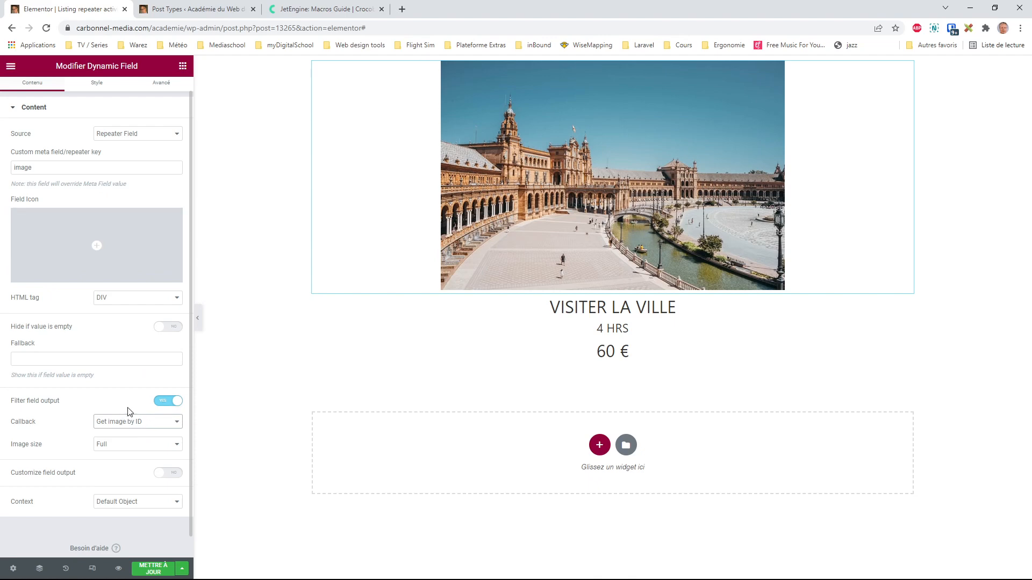
double_click(35, 167)
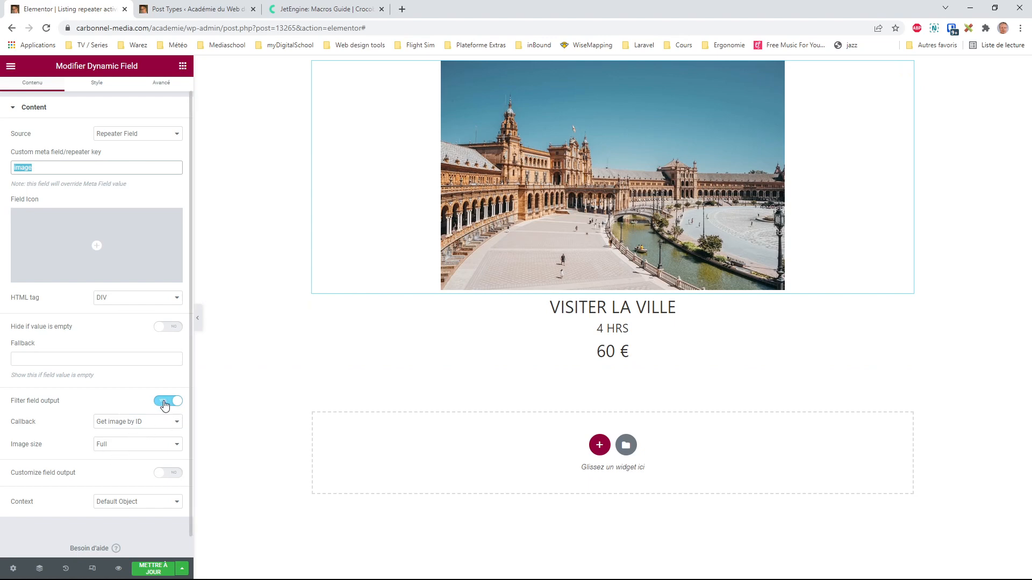
click(164, 403)
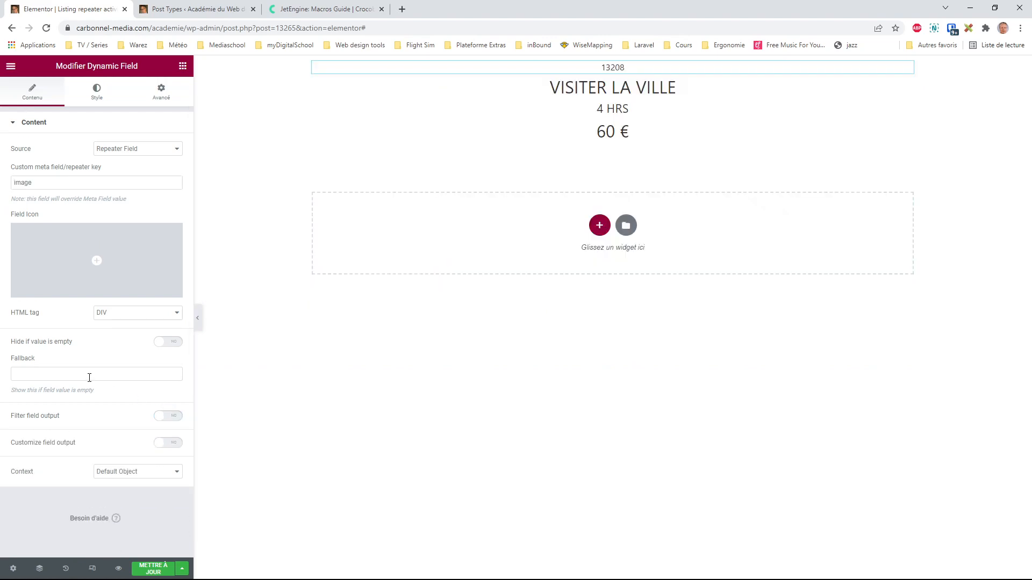
Try customizing the image field's output format with an img tag whose src uses the %media-field|img_url_by_id% macro
click(175, 443)
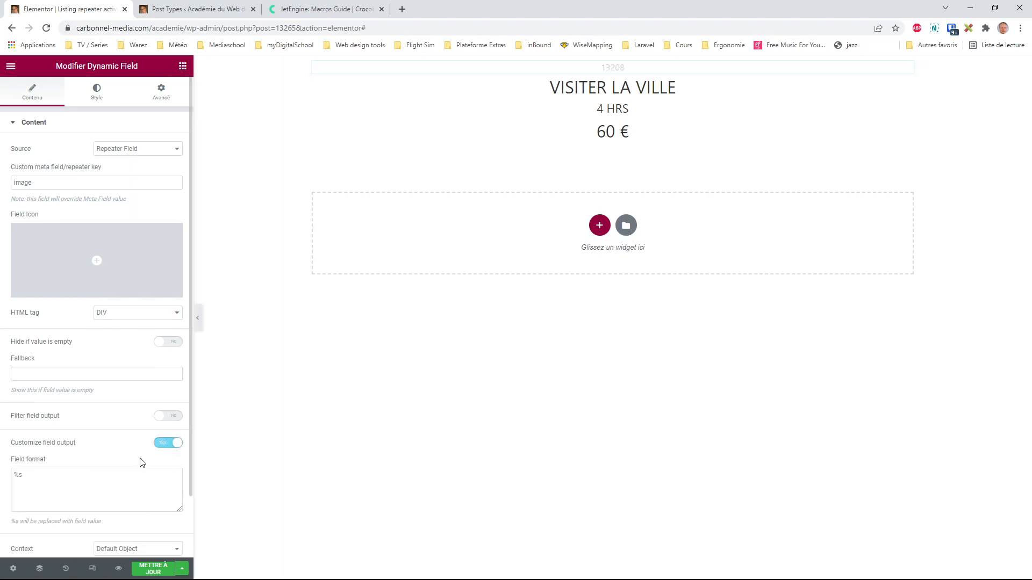
click(15, 475)
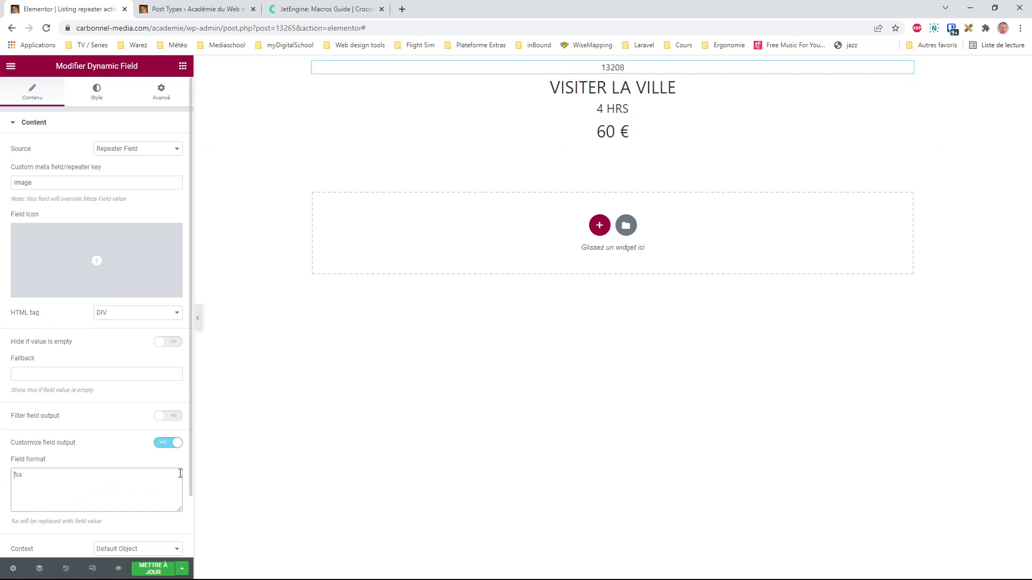
text(<img s)
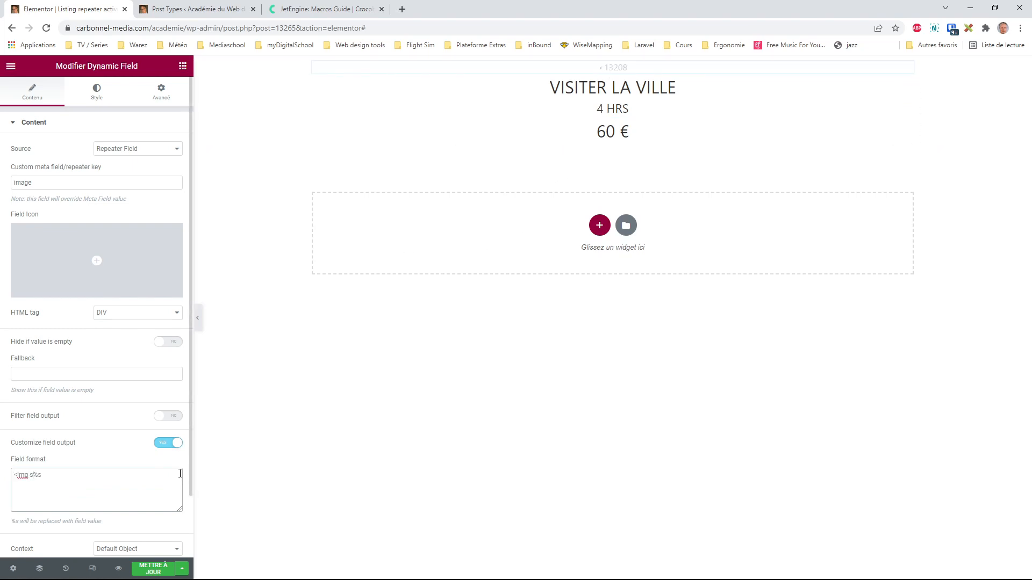
text(rc=")
key(Right)
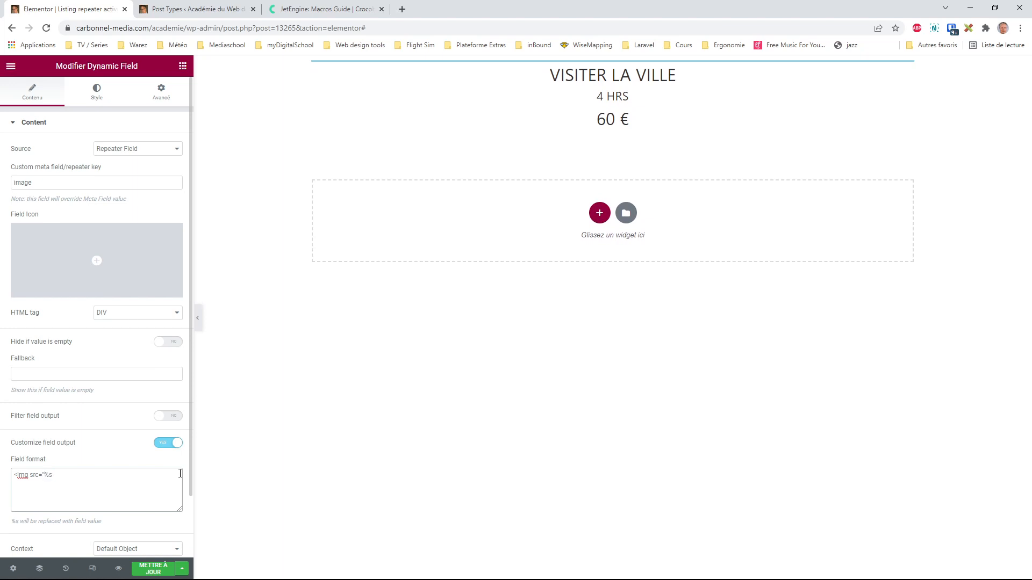
text(%media-field|img_url_by_id%)
key(Left)
key(Left)
key(Left)
key(Left)
key(Left)
key(Left)
text(image)
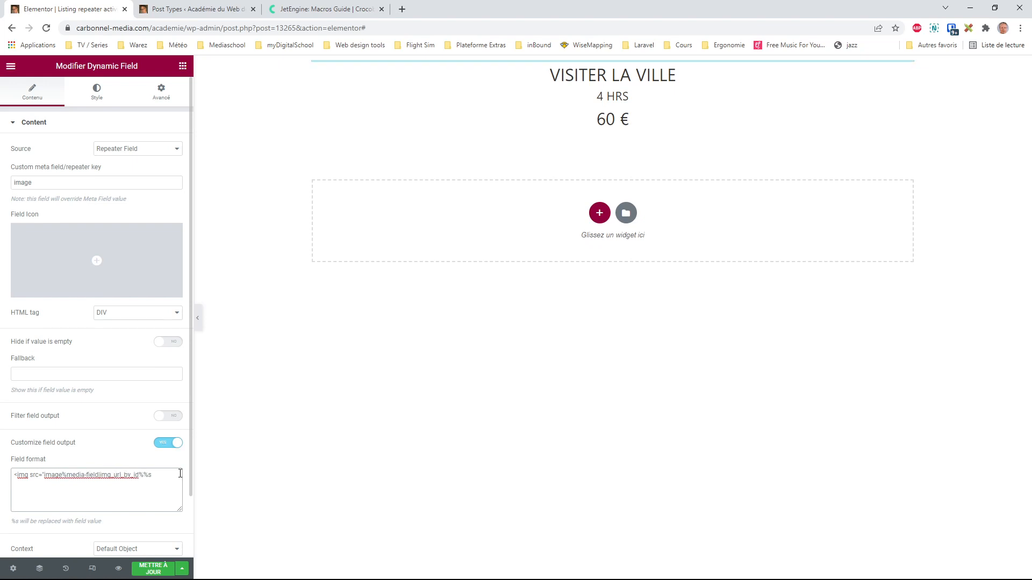
Rework the custom field format into <img src="image|%img_url_by_id%">, removing the media-field part and the %s placeholder
text(|)
key(Delete)
key(Delete)
key(Delete)
key(Delete)
key(Delete)
key(Delete)
key(Delete)
key(Delete)
key(Delete)
key(Delete)
key(Delete)
key(Delete)
key(Right)
key(Right)
key(Right)
key(Right)
key(BackSpace)
key(BackSpace)
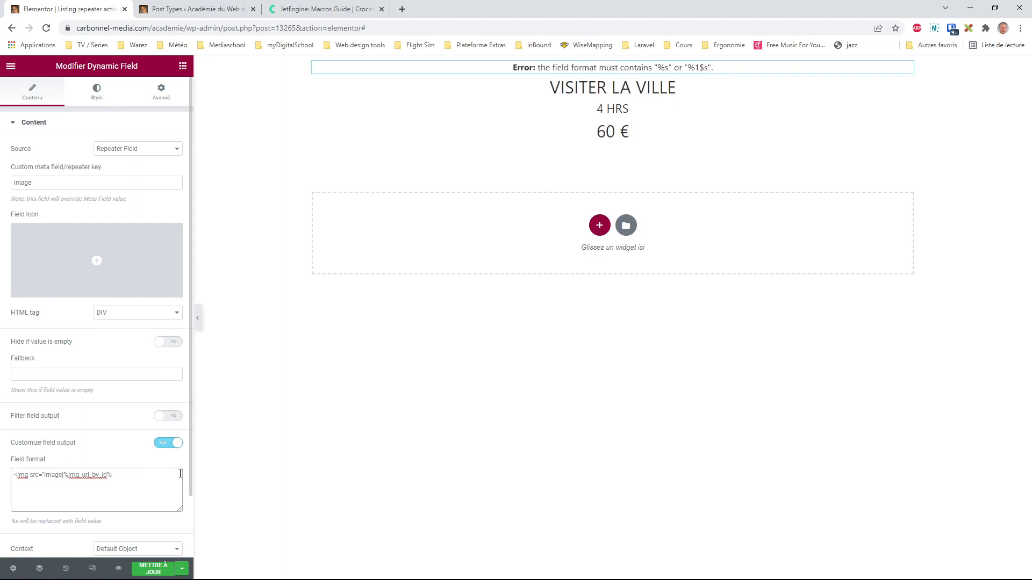
text(">)
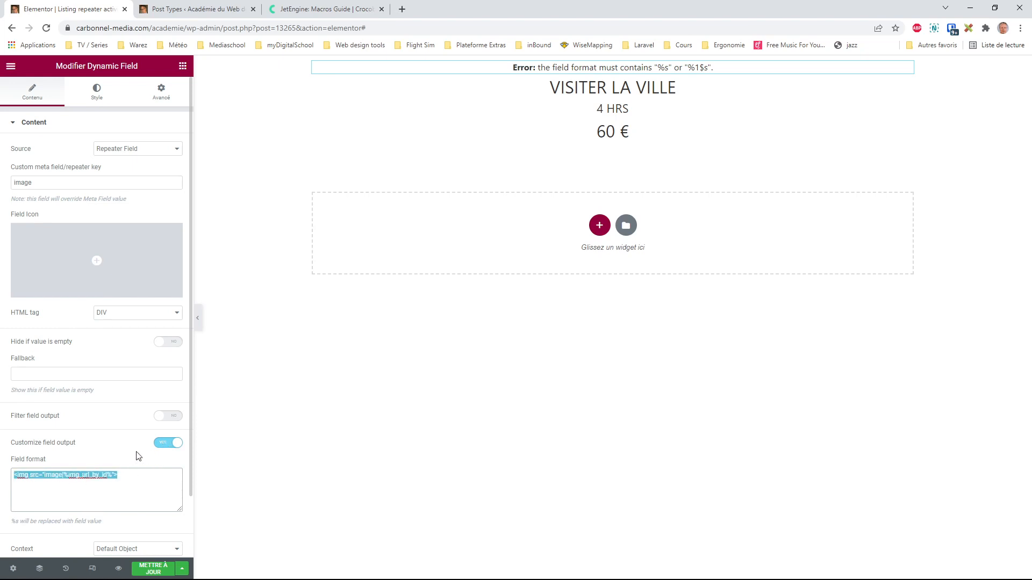
Replace the image field's custom output format with the Get image by ID filter and update the listing
key(BackSpace)
click(168, 442)
click(177, 417)
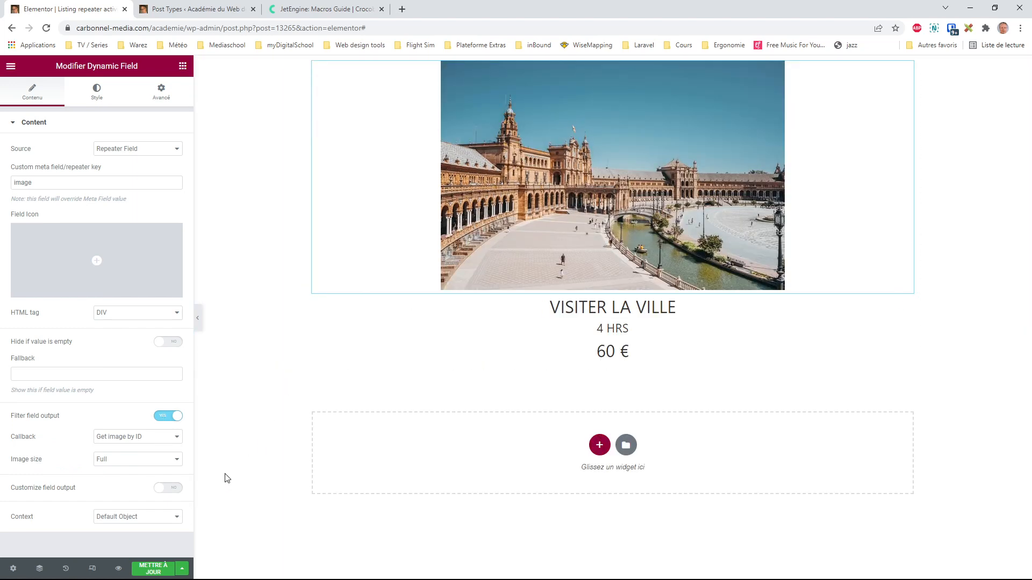
click(153, 570)
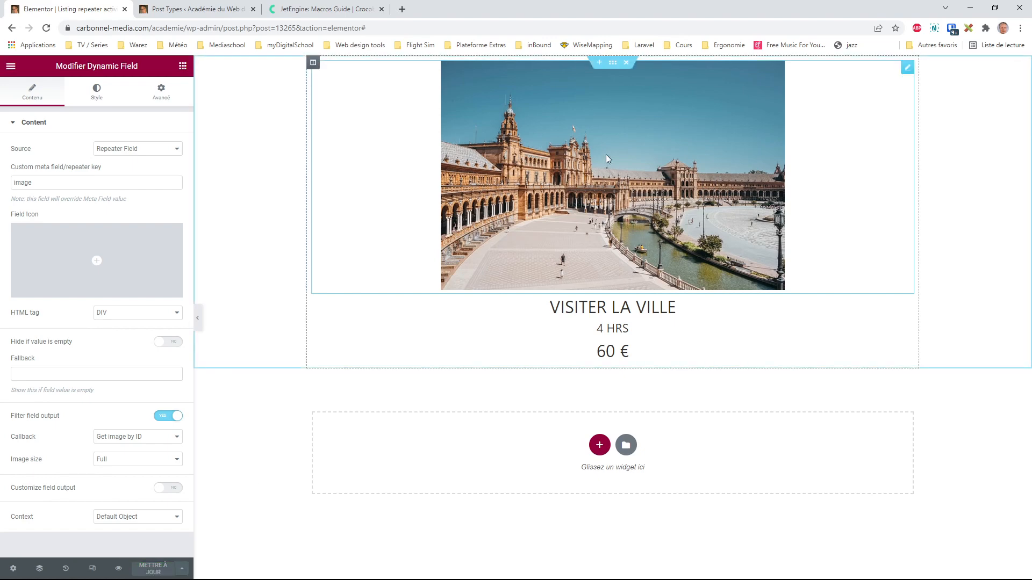
Leave the listing editor and open the Single Voyage template for editing from the Elementor theme builder
click(11, 66)
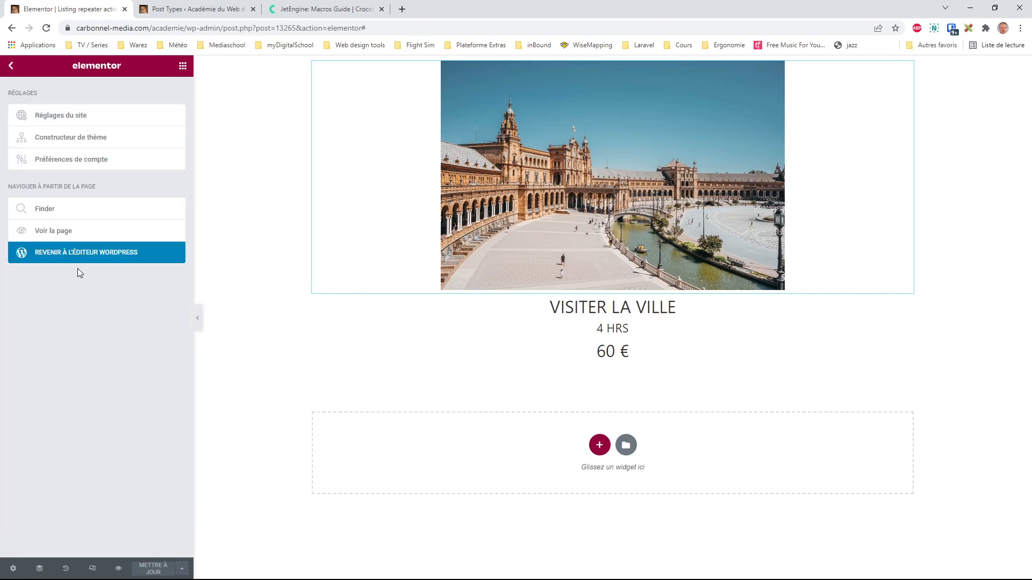
click(81, 256)
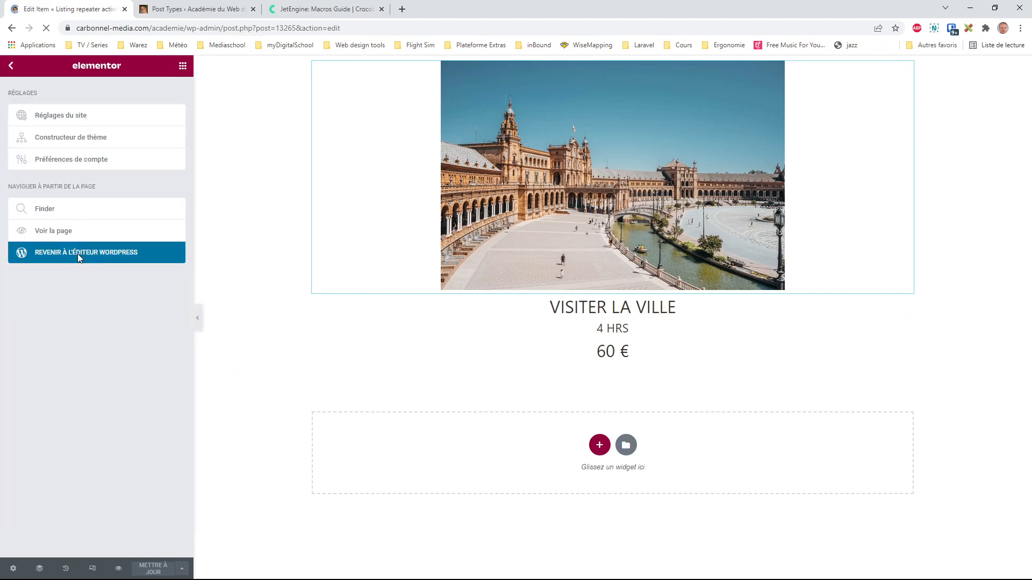
click(15, 69)
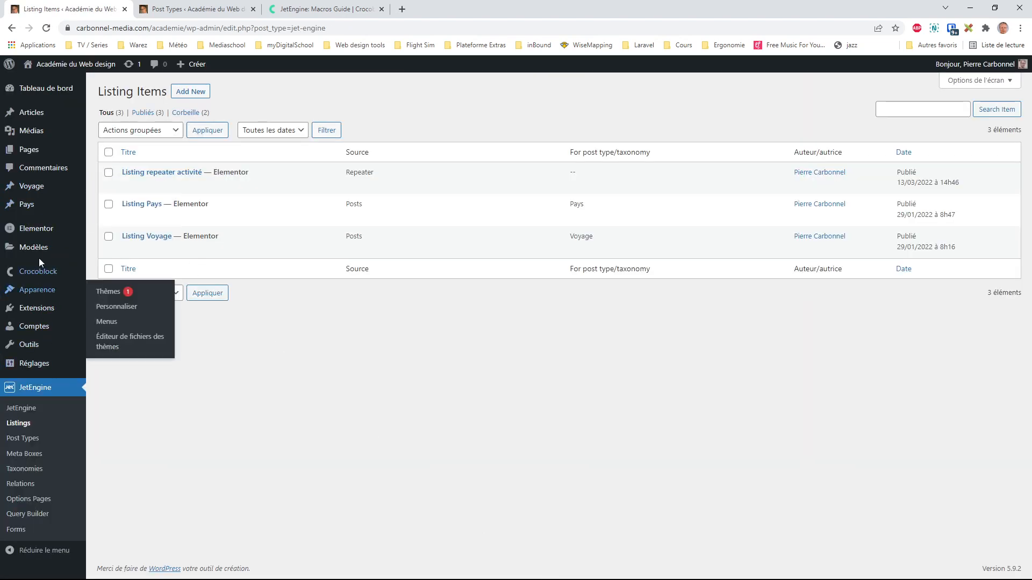
mouse_move(38, 256)
click(125, 282)
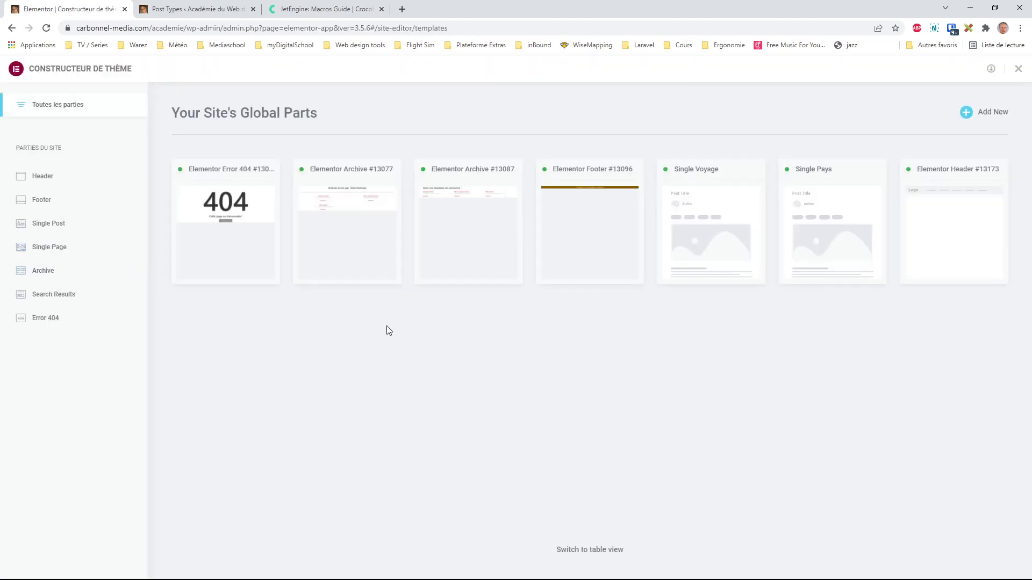
click(710, 224)
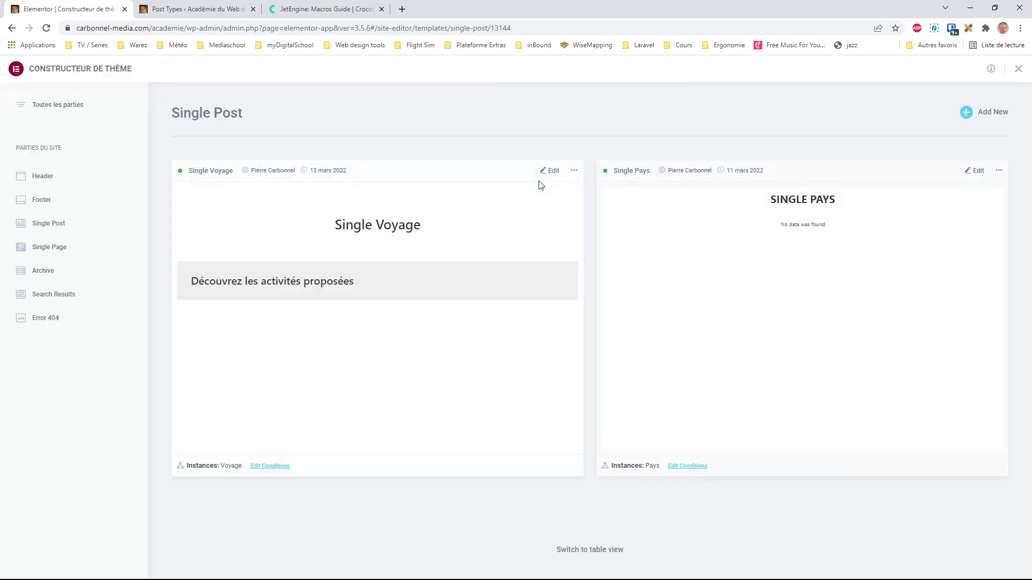
click(552, 172)
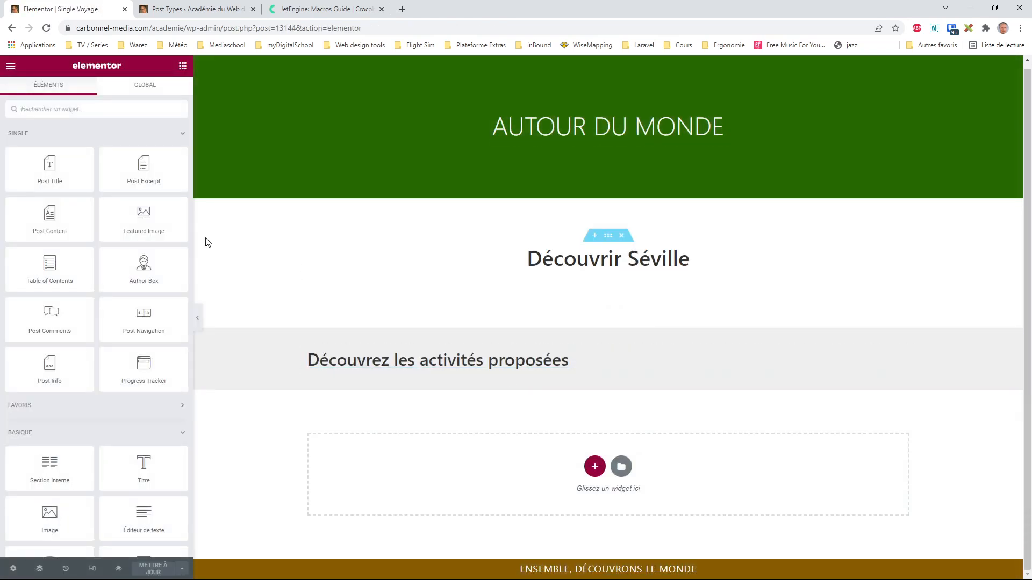
Add a Listing Grid beneath the "Découvrez les activités proposées" heading and assign it the Listing repeater activité listing
text(lis)
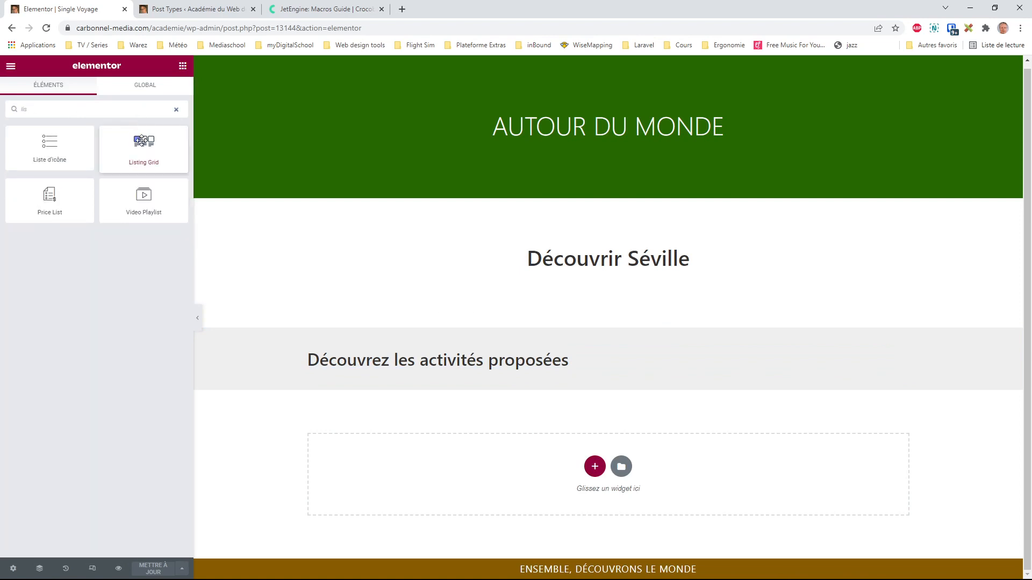
drag(144, 145, 491, 370)
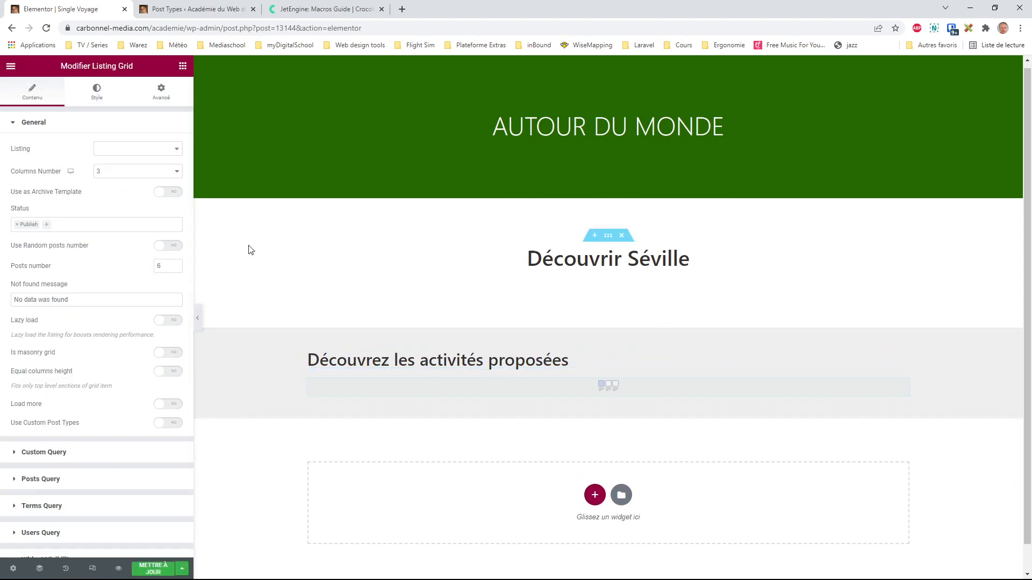
click(136, 150)
text(re)
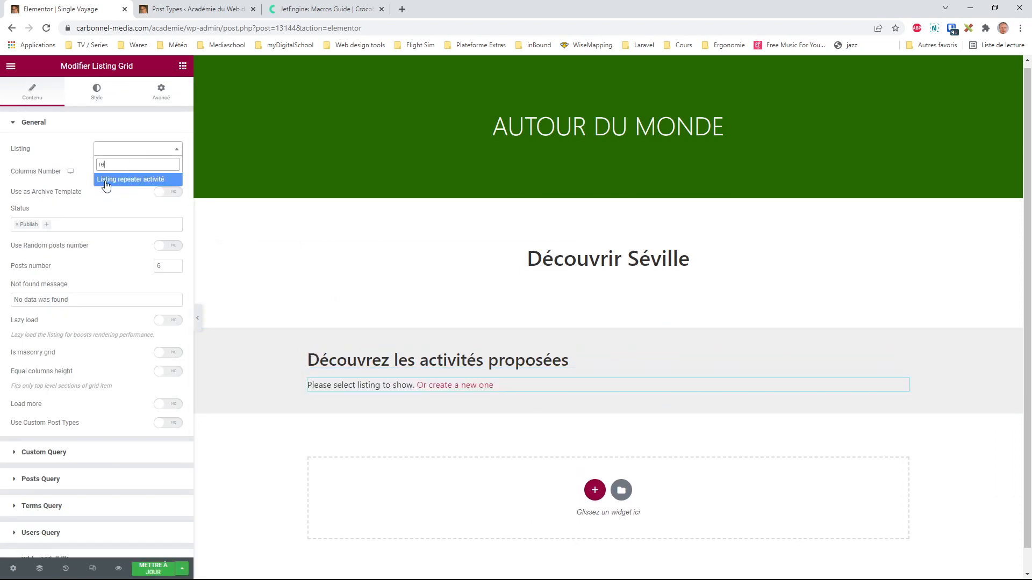
click(106, 180)
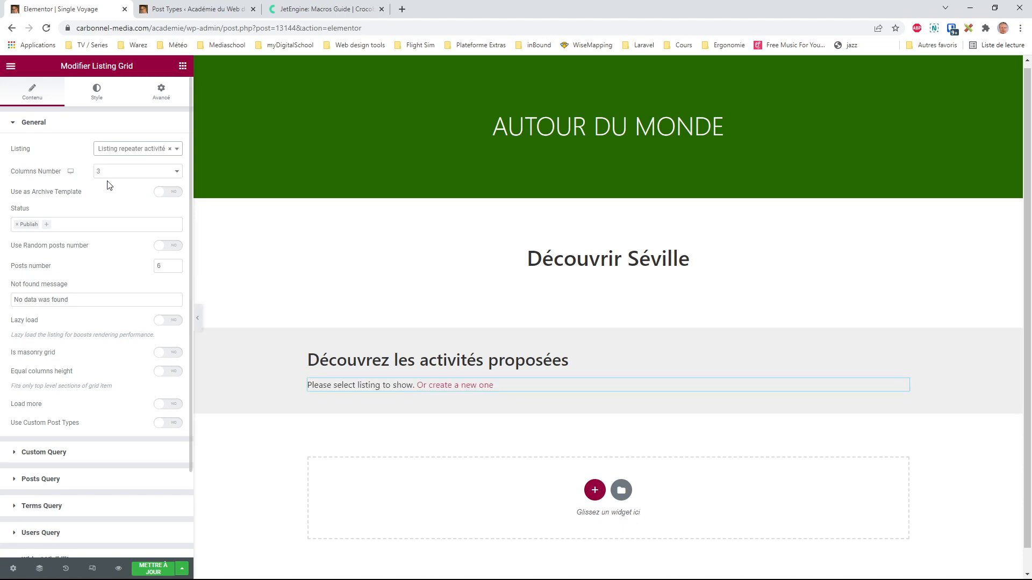
scroll(504, 273, down, 4)
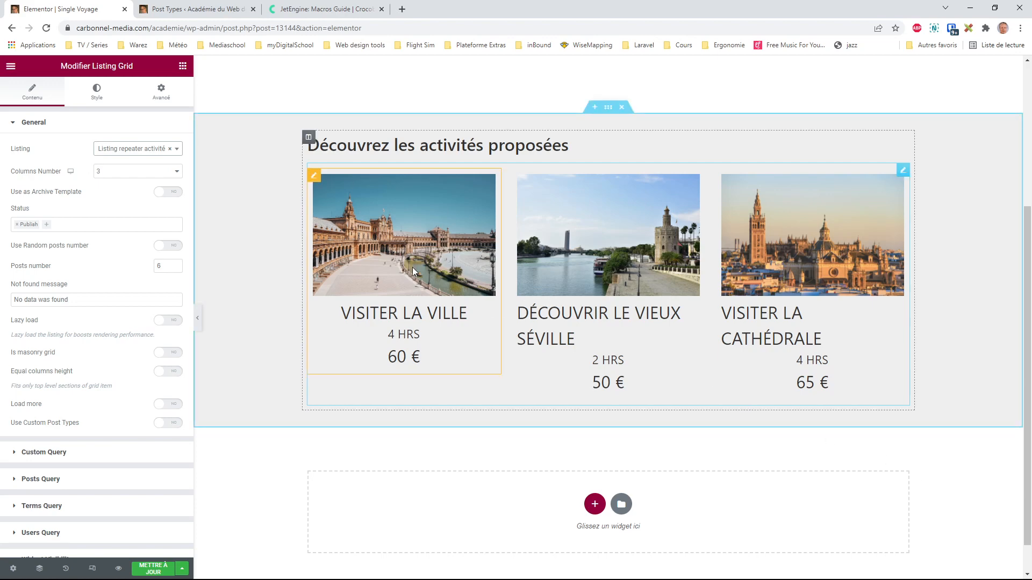
Save the template, edit the listing item in place to set the nom field's font size to 1.7 em, update it, and return to the template
click(316, 176)
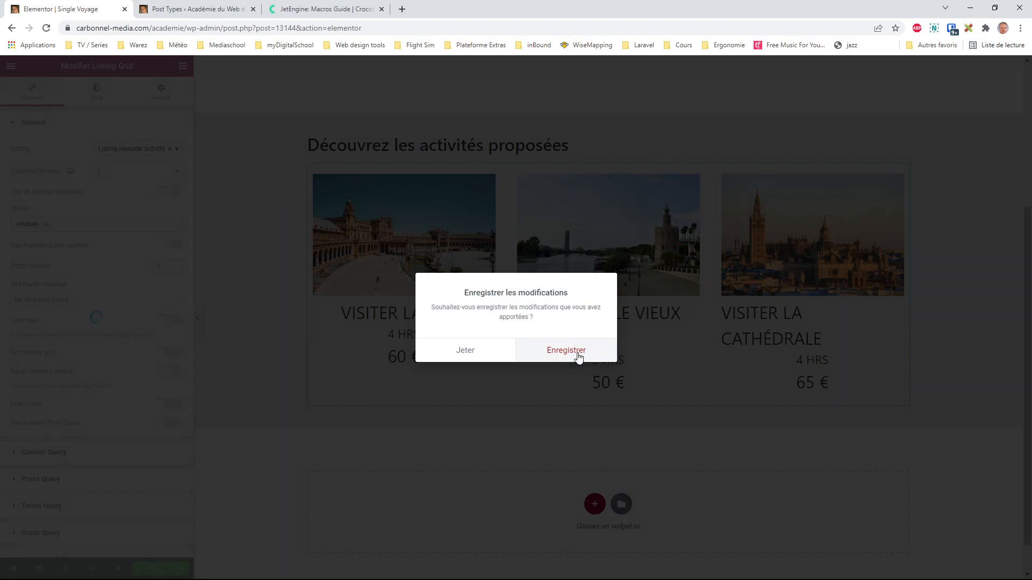
click(578, 355)
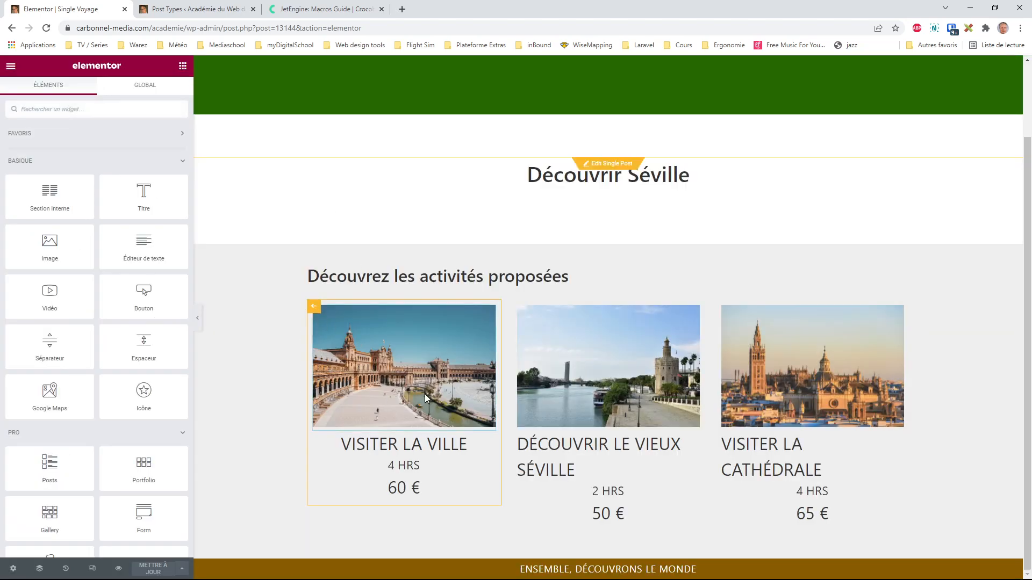
click(408, 444)
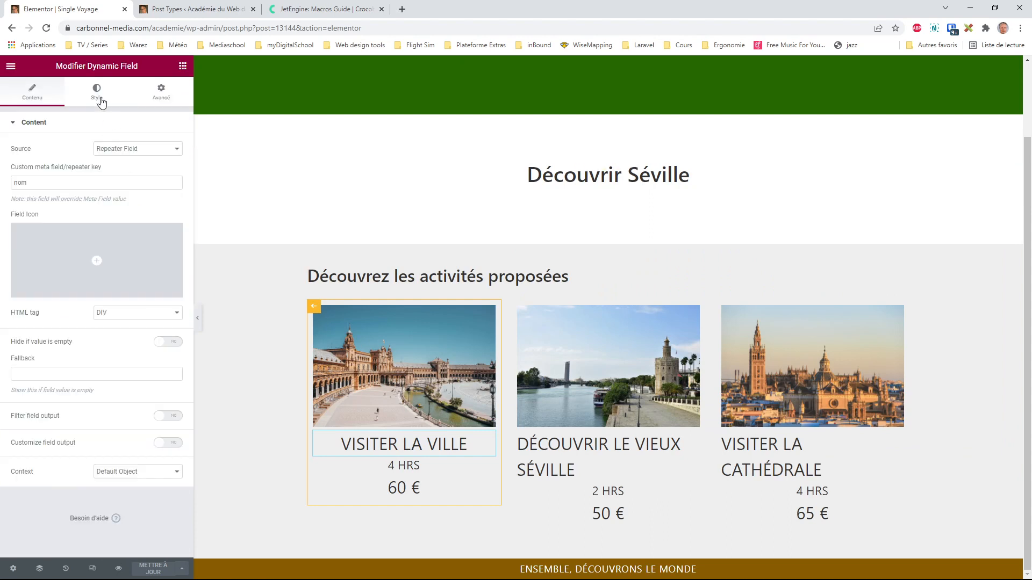
click(98, 92)
click(176, 171)
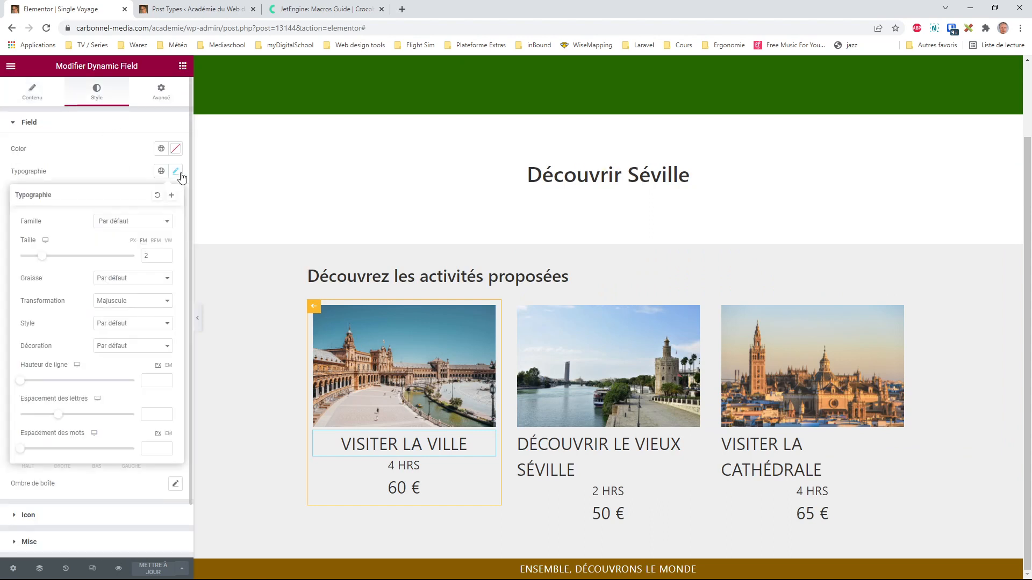
click(168, 258)
click(168, 258)
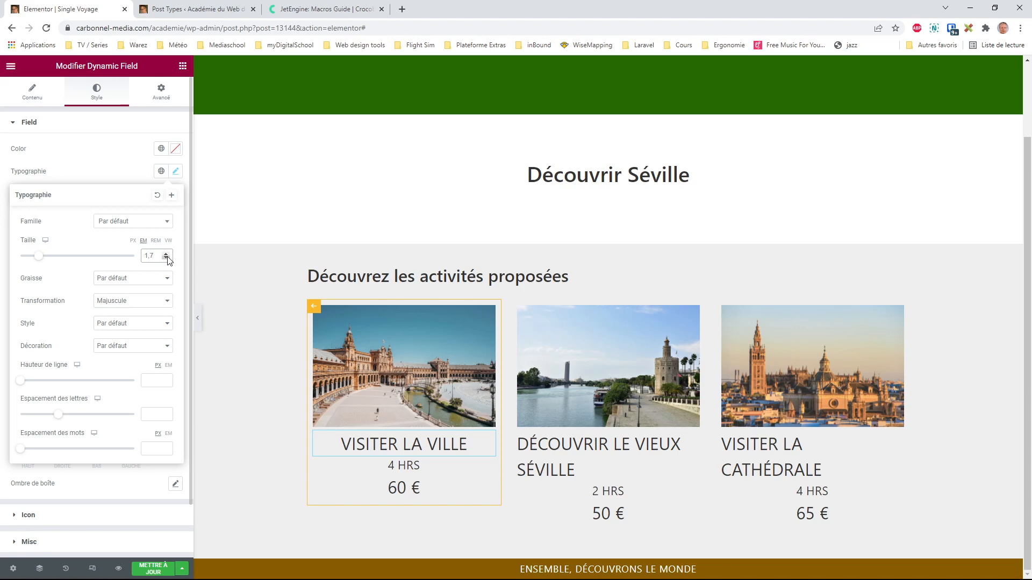
click(153, 569)
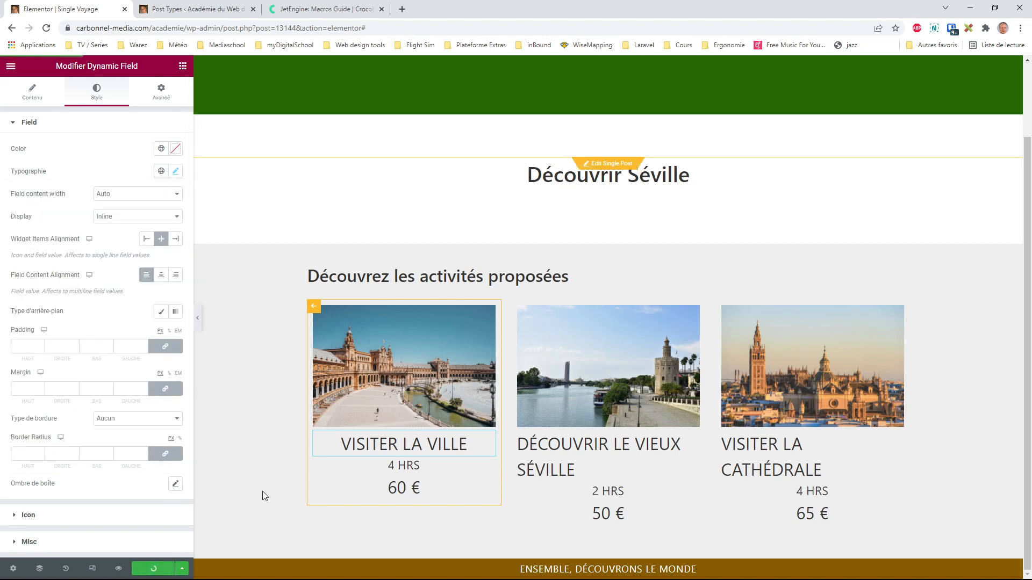
click(316, 306)
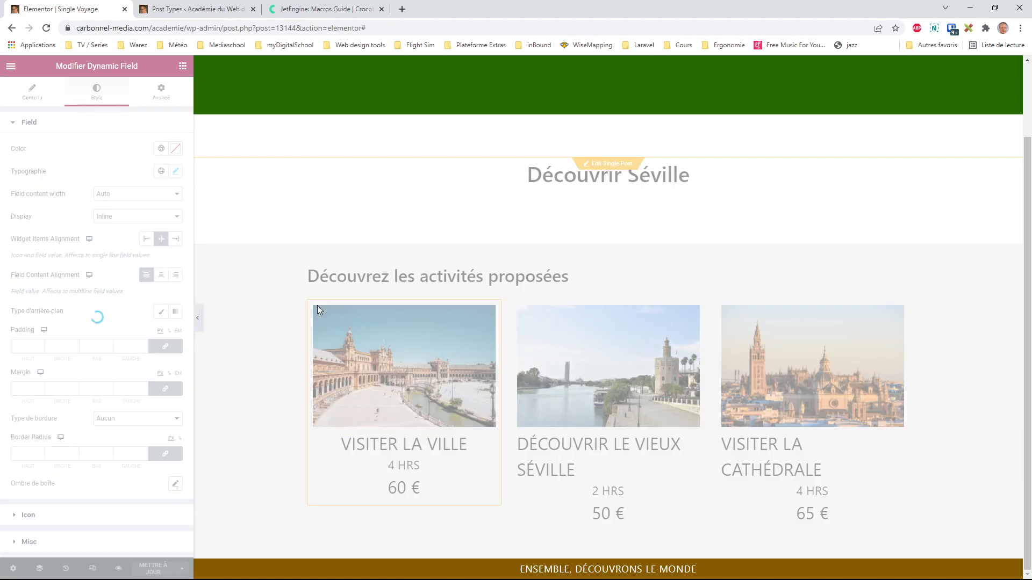
scroll(231, 338, down, 3)
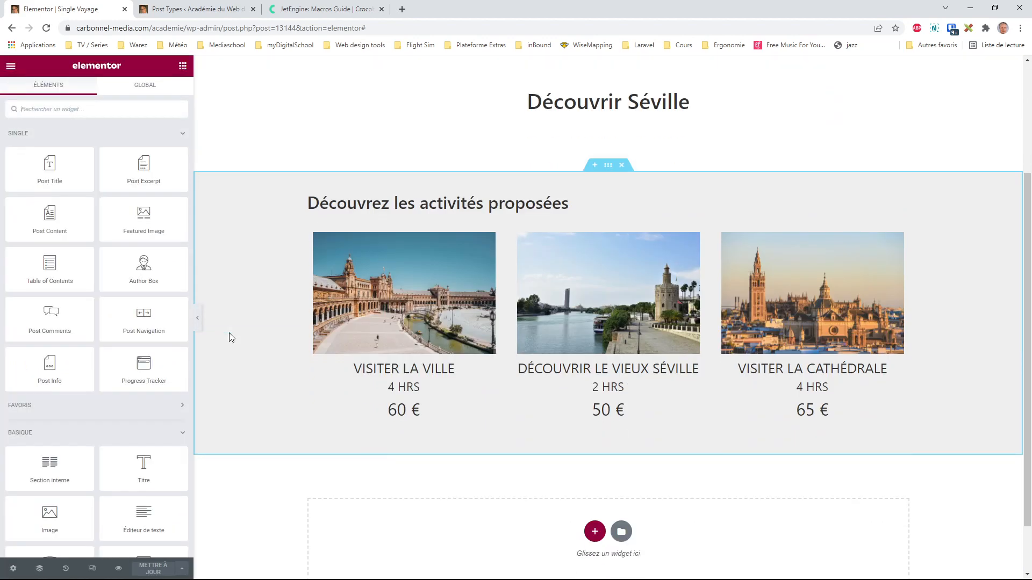
scroll(231, 338, down, 1)
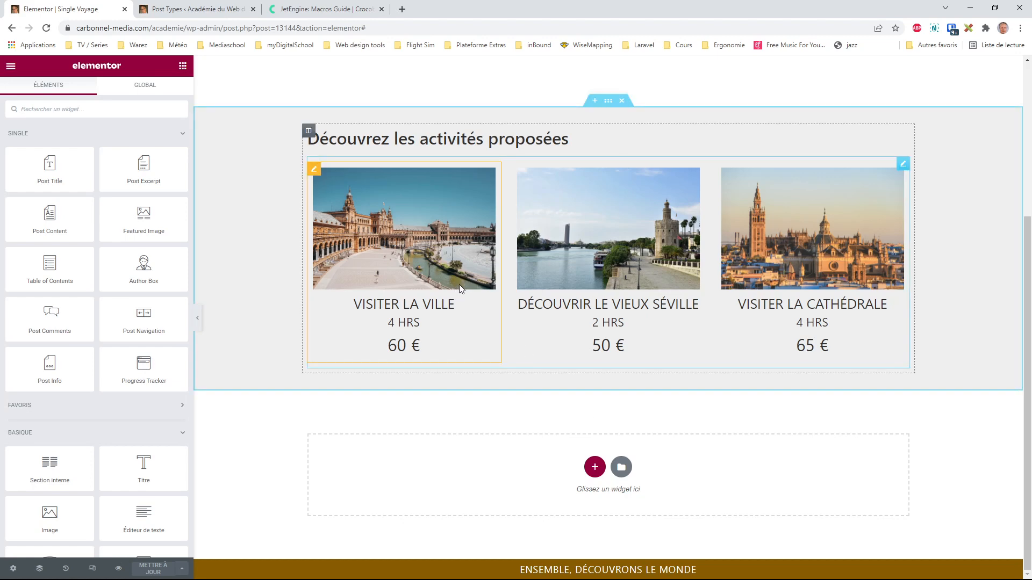
Go to the site's home page and check the trips listed on the Espagne destination page
drag(186, 28, 228, 28)
drag(293, 39, 468, 45)
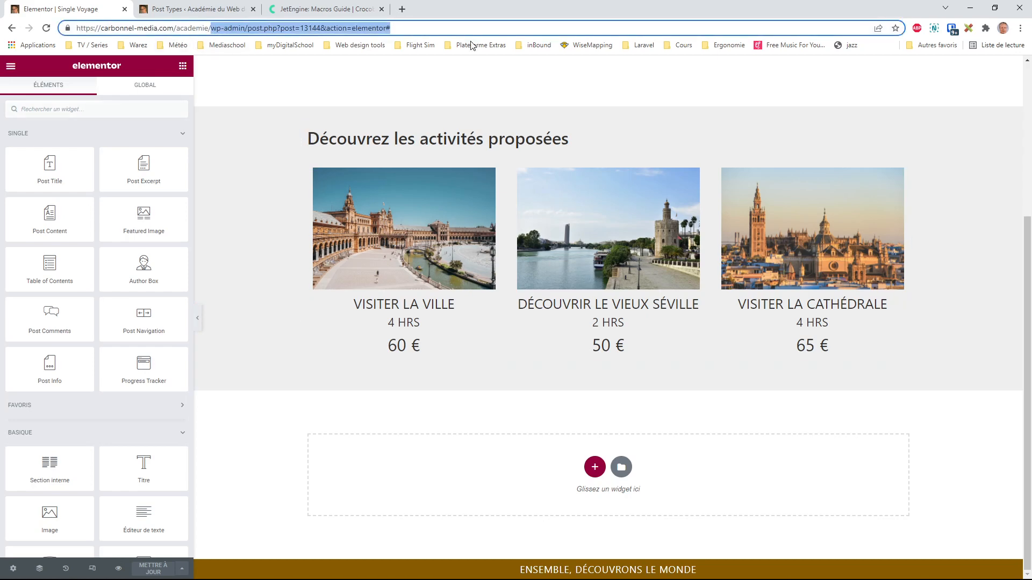
key(BackSpace)
key(Return)
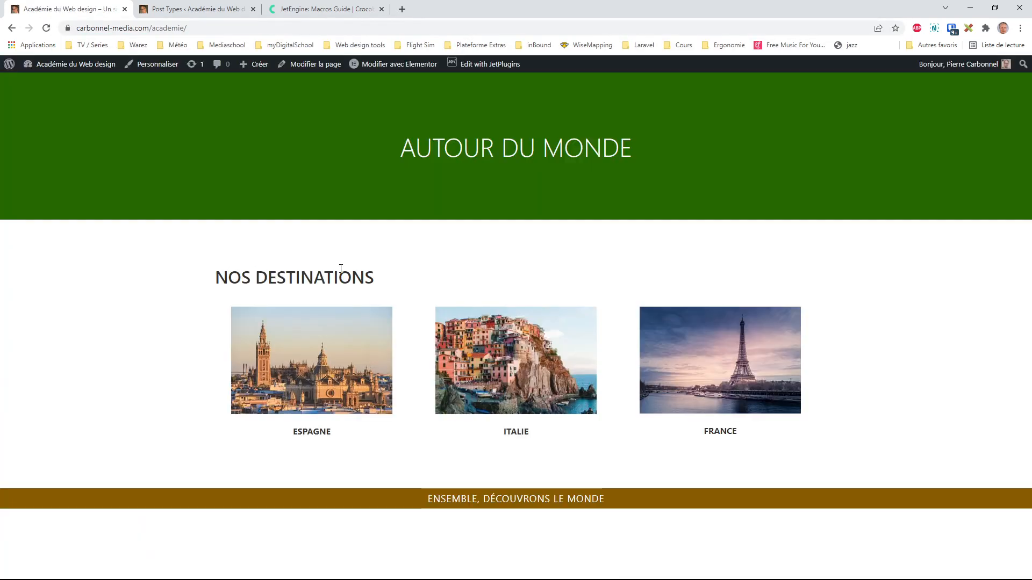
click(323, 369)
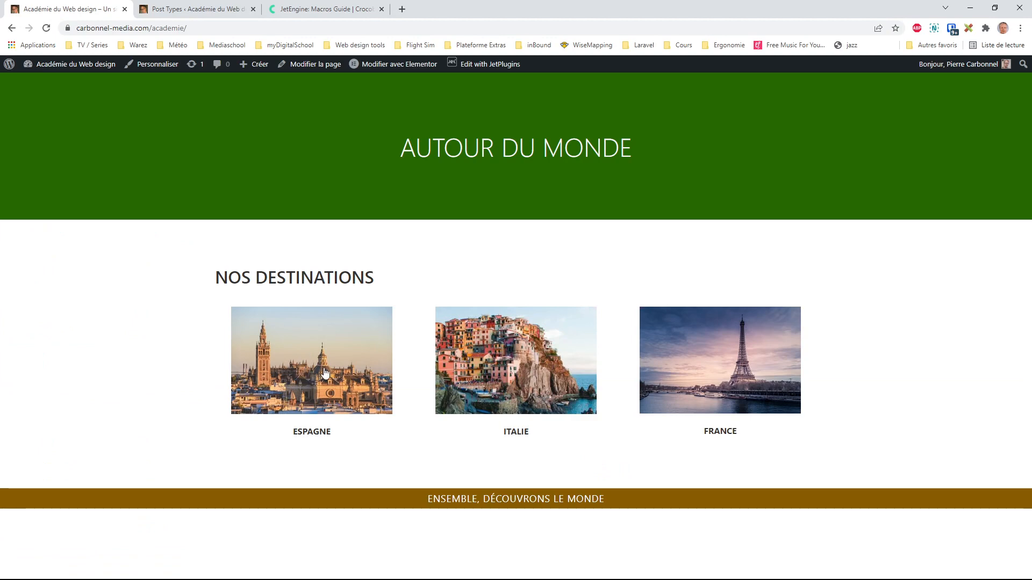
scroll(490, 279, down, 5)
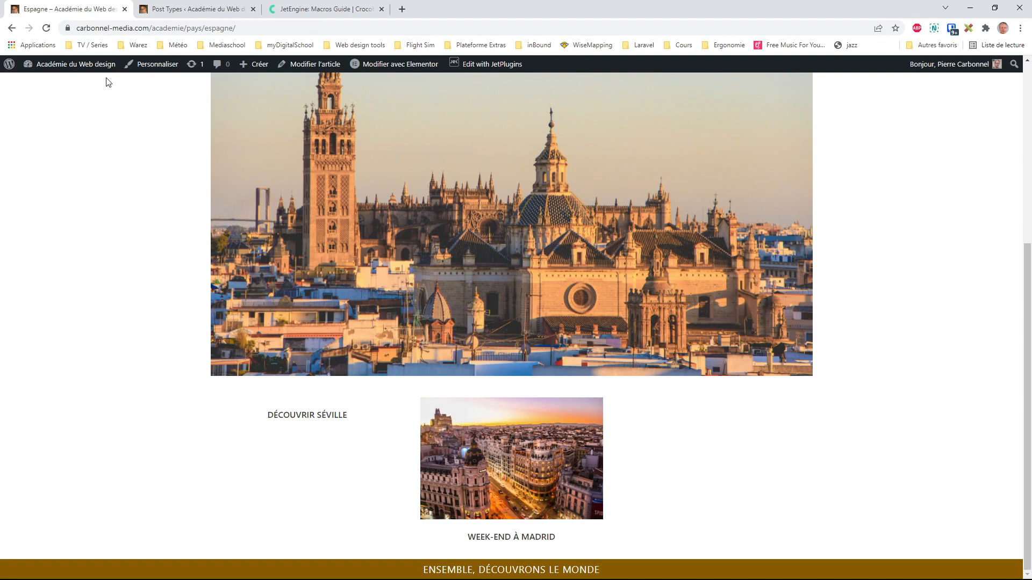
Open the Découvrir Séville trip for editing from the Voyage list in the site's admin dashboard
mouse_move(70, 64)
click(76, 82)
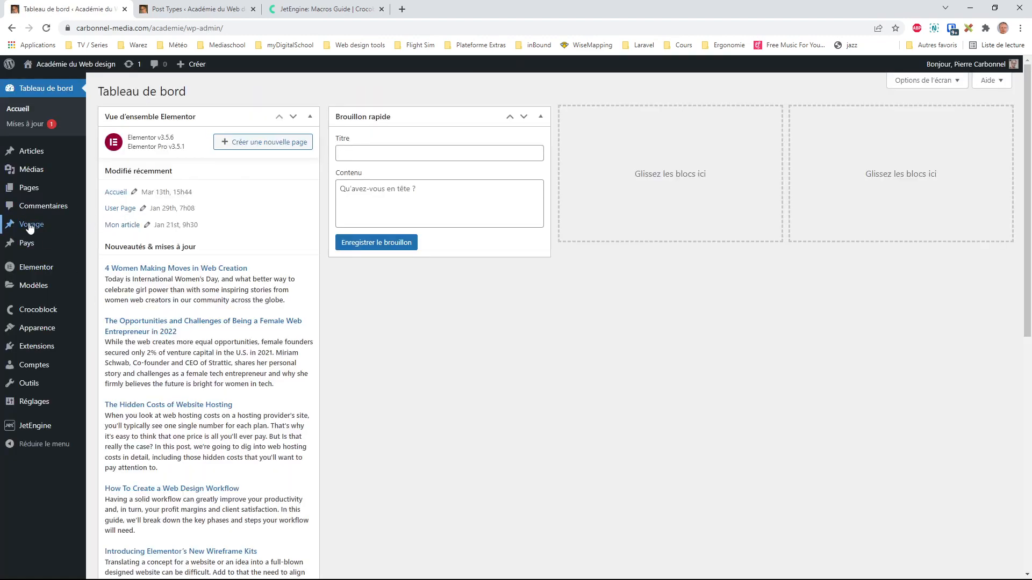
click(103, 228)
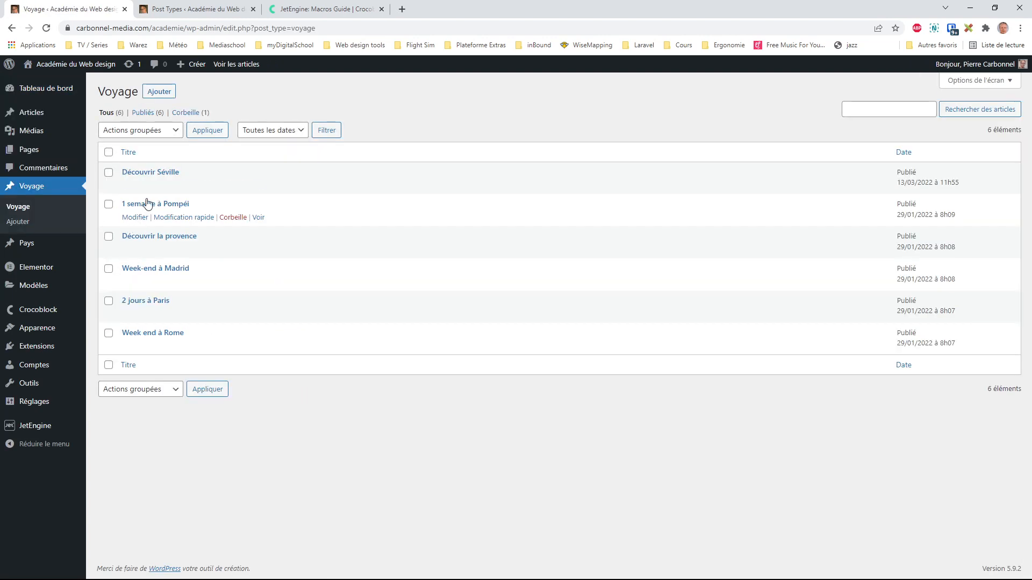
click(136, 186)
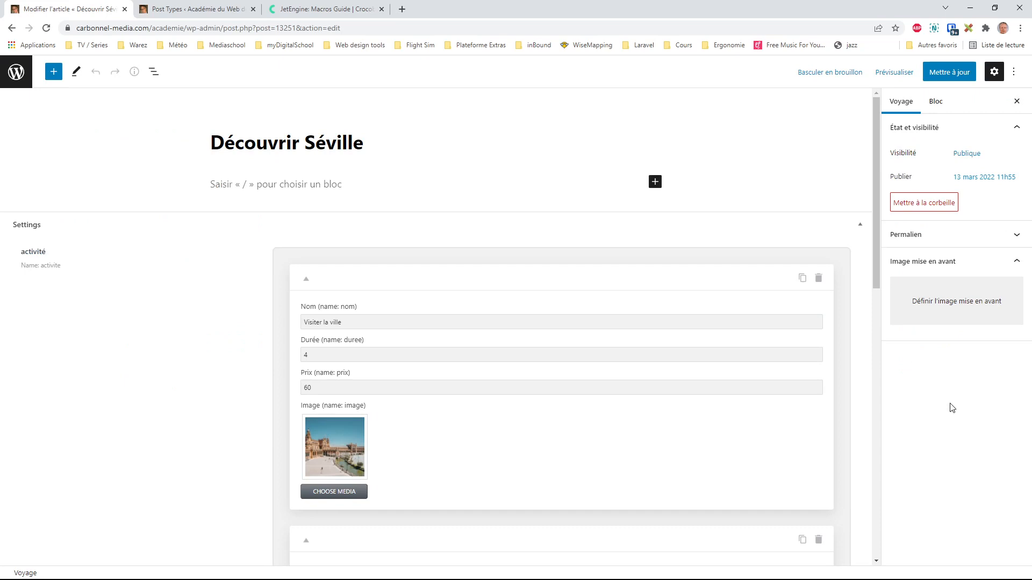
Set the third media library photo, the Seville plaza with the canal, as the trip's featured image and update the post
click(955, 299)
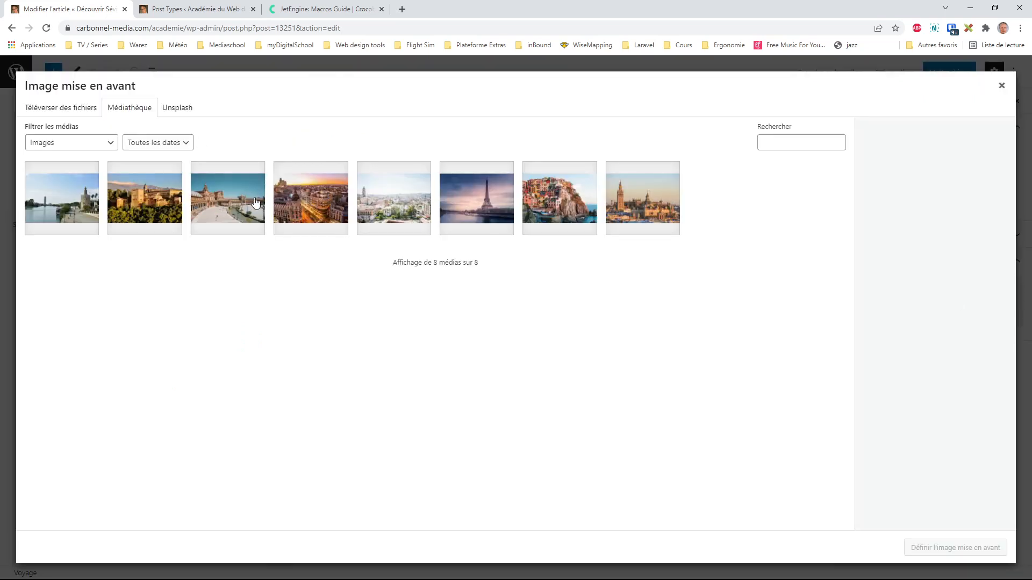
click(231, 203)
click(949, 549)
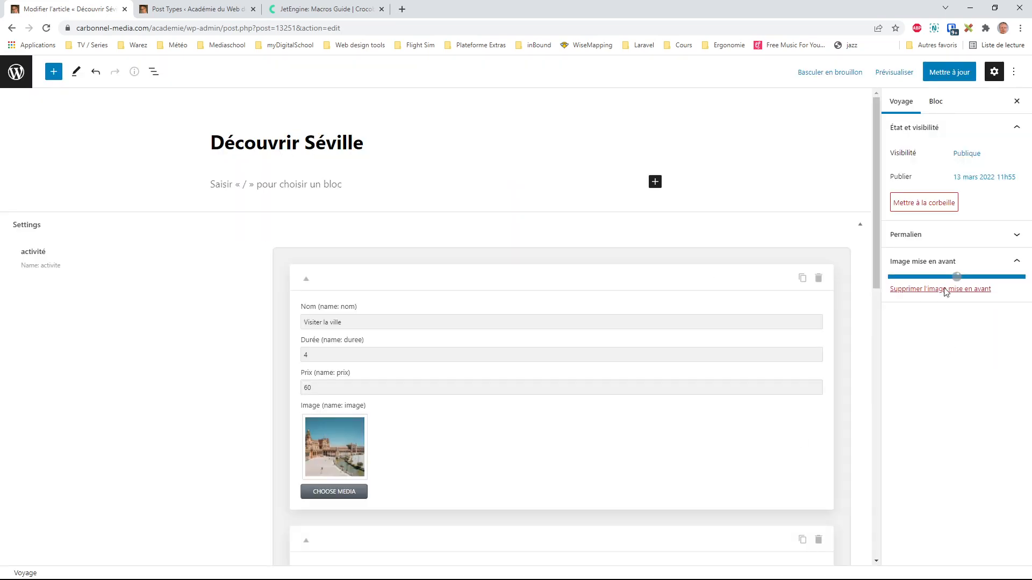
click(950, 72)
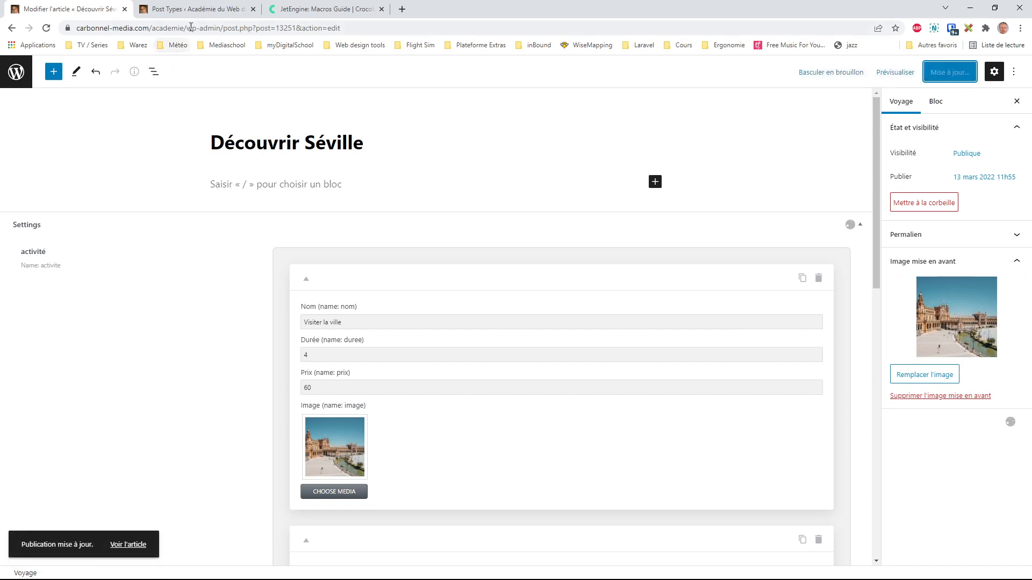
Update the Découvrir Séville post once more and load the site's home page at carbonnel-media.com/academie/
drag(211, 28, 442, 50)
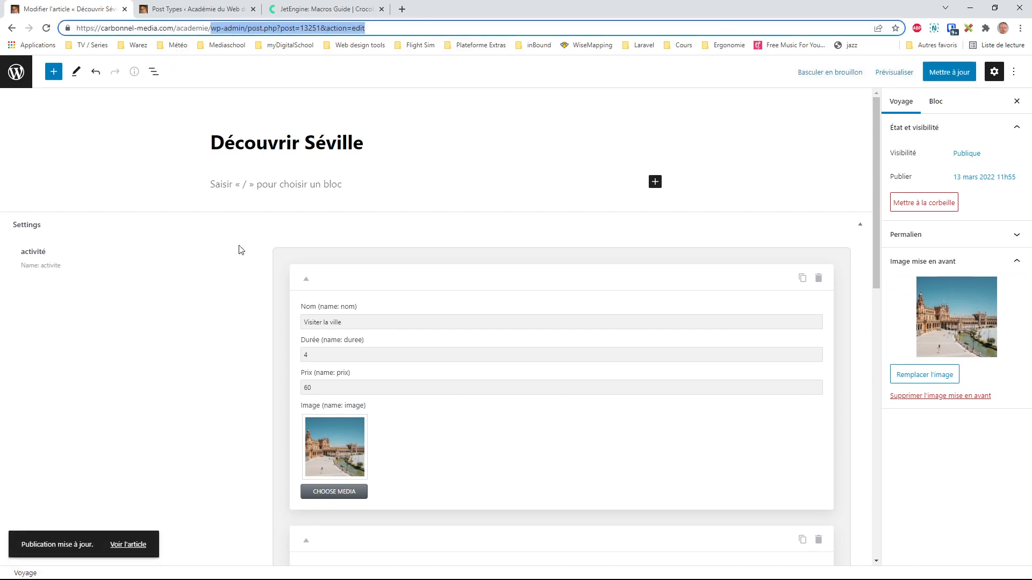
key(BackSpace)
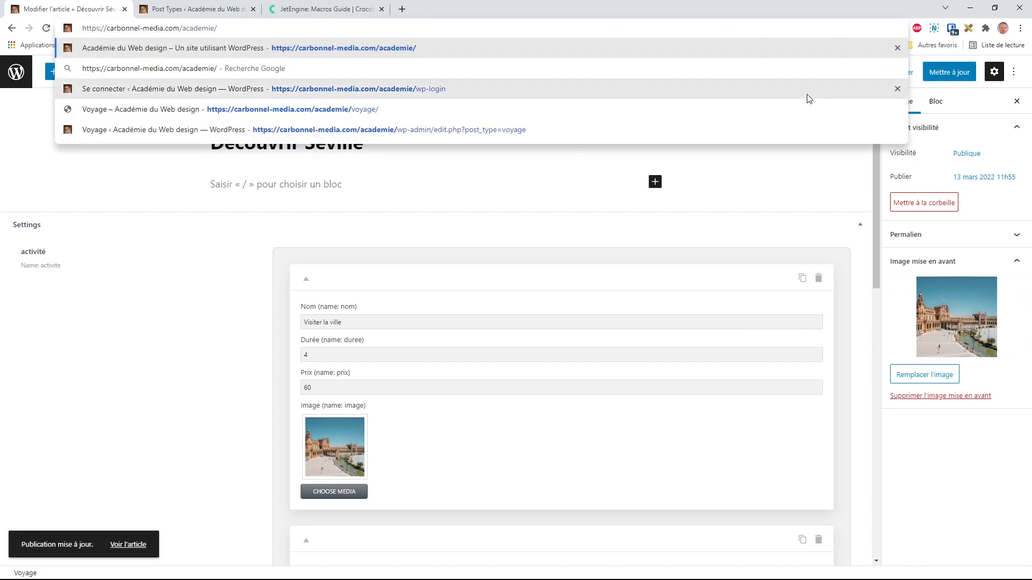
click(933, 76)
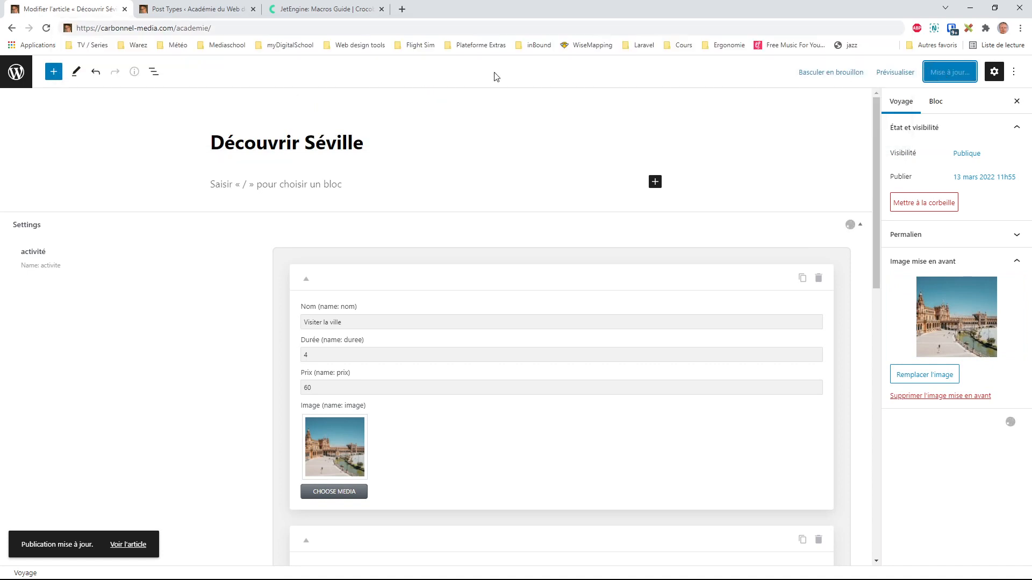
click(234, 27)
key(Return)
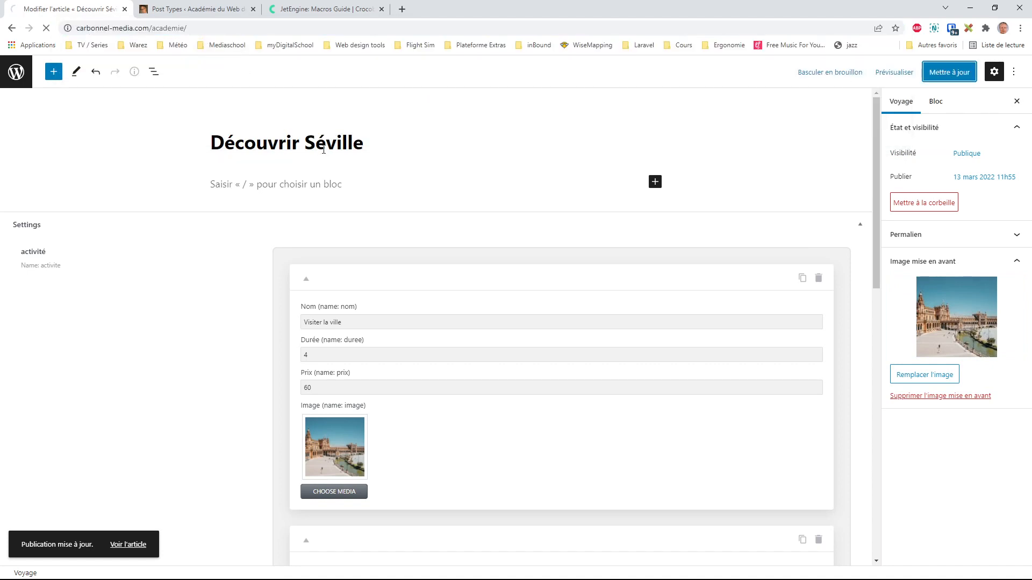
Open the Découvrir Séville trip from the Espagne destination page and check its featured image and proposed activities
click(318, 373)
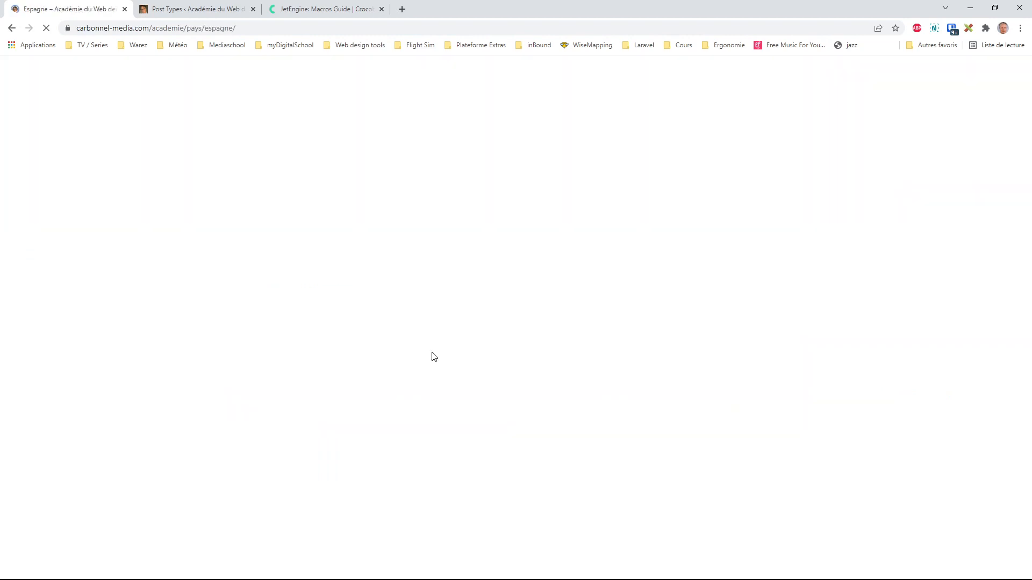
scroll(427, 349, down, 5)
click(322, 478)
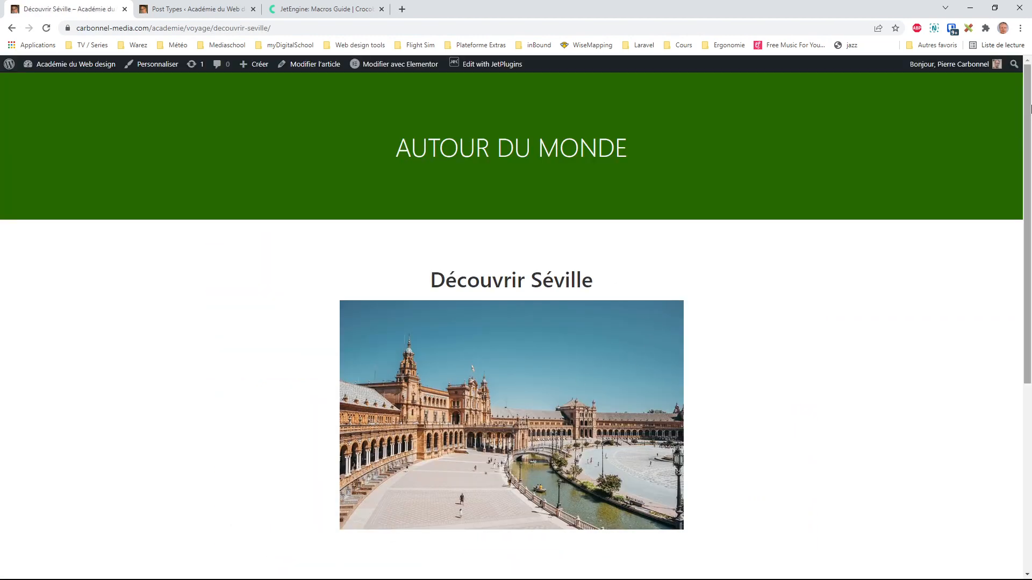
scroll(1009, 249, down, 5)
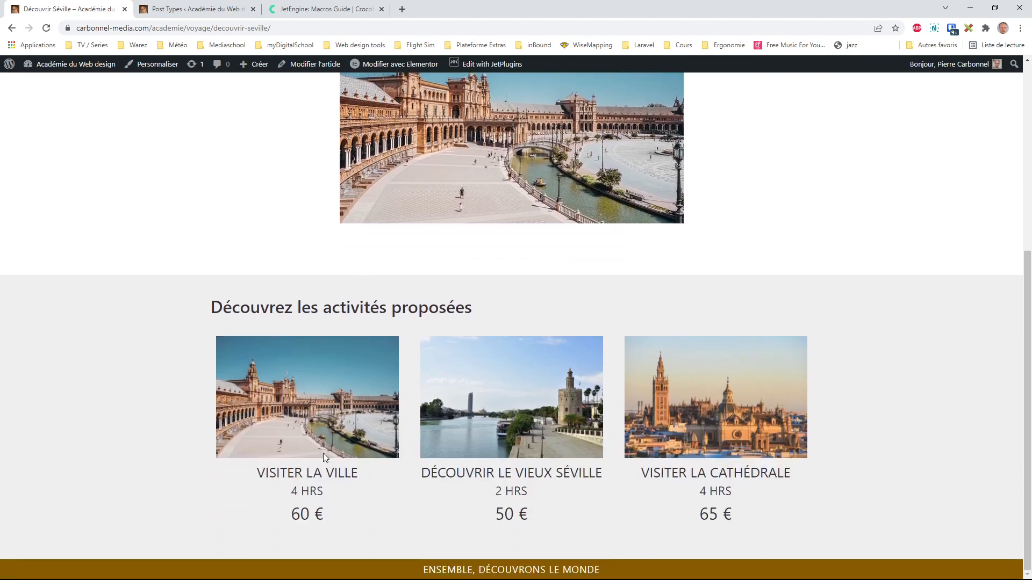